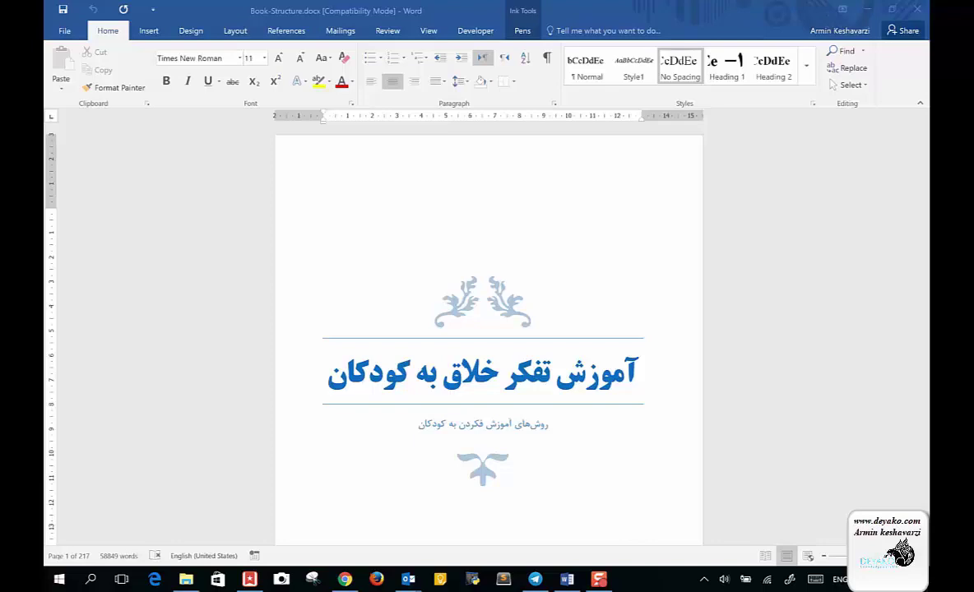
# Scroll through the book's opening pages to review the existing title page
pyautogui.scroll(-2, 637, 535)
pyautogui.scroll(-3, 637, 536)
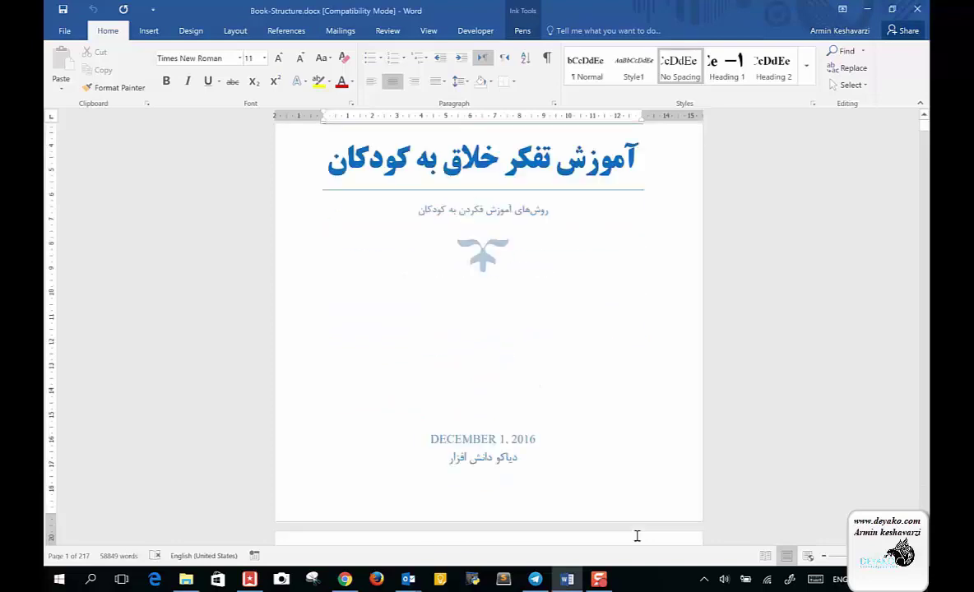
pyautogui.scroll(-1, 637, 536)
pyautogui.scroll(2, 637, 535)
pyautogui.scroll(3, 637, 535)
pyautogui.scroll(1, 637, 536)
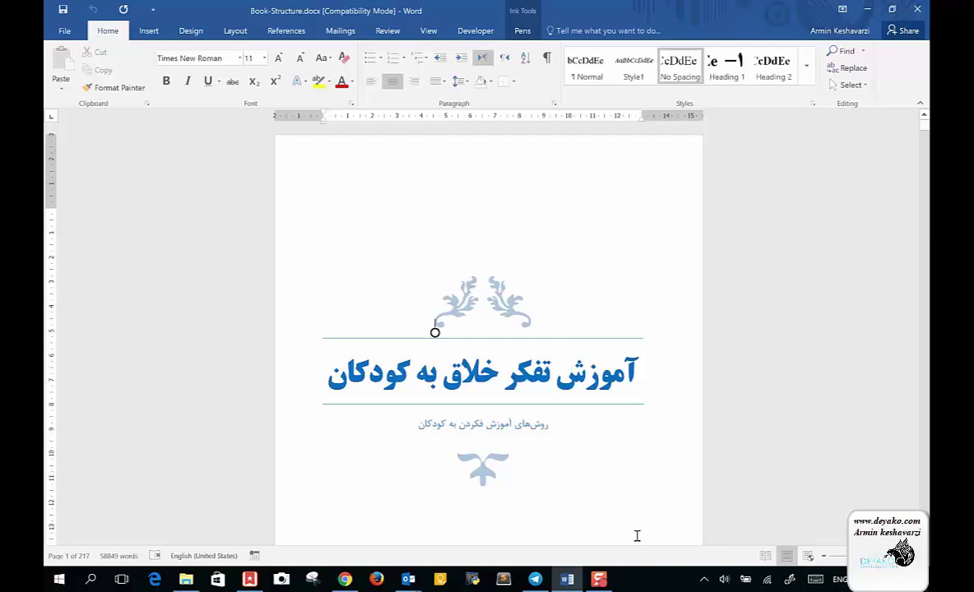
pyautogui.scroll(-3, 637, 535)
pyautogui.scroll(-2, 637, 535)
pyautogui.scroll(-1, 637, 536)
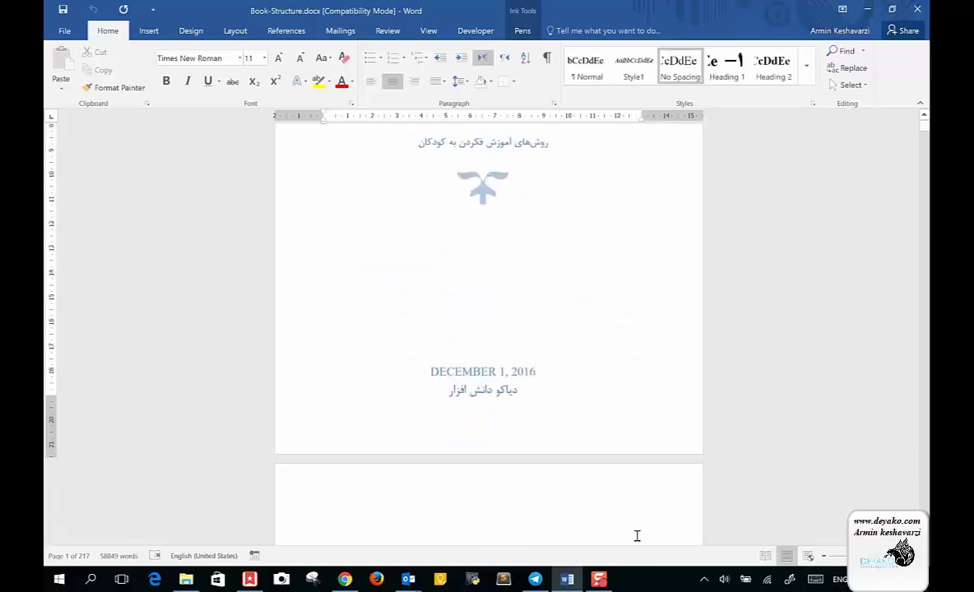
pyautogui.scroll(-4, 637, 536)
pyautogui.scroll(-1, 637, 535)
pyautogui.scroll(-1, 637, 536)
pyautogui.scroll(-2, 637, 536)
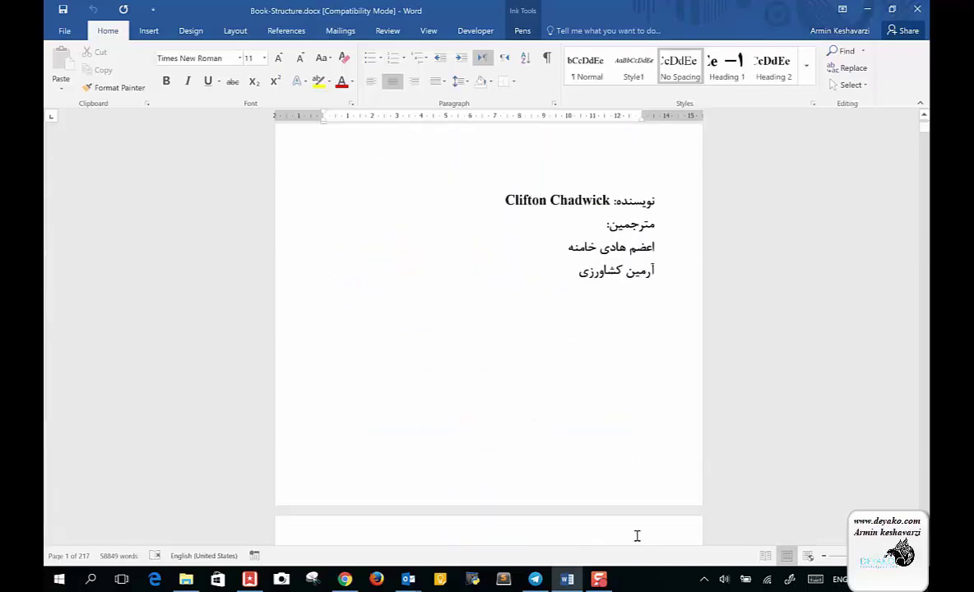
pyautogui.scroll(5, 489, 329)
pyautogui.scroll(6, 489, 329)
pyautogui.scroll(3, 488, 329)
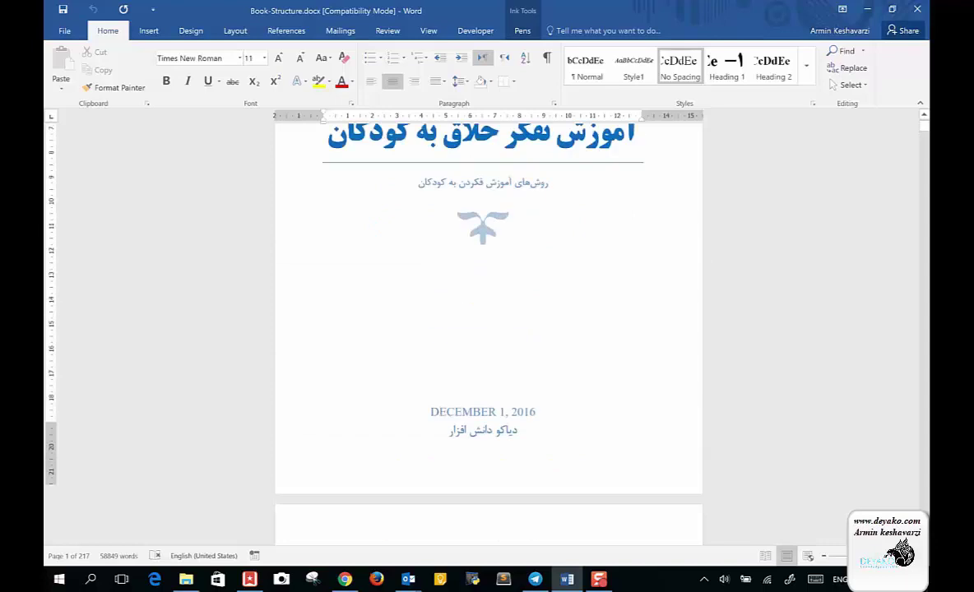
pyautogui.scroll(5, 489, 329)
pyautogui.scroll(1, 436, 332)
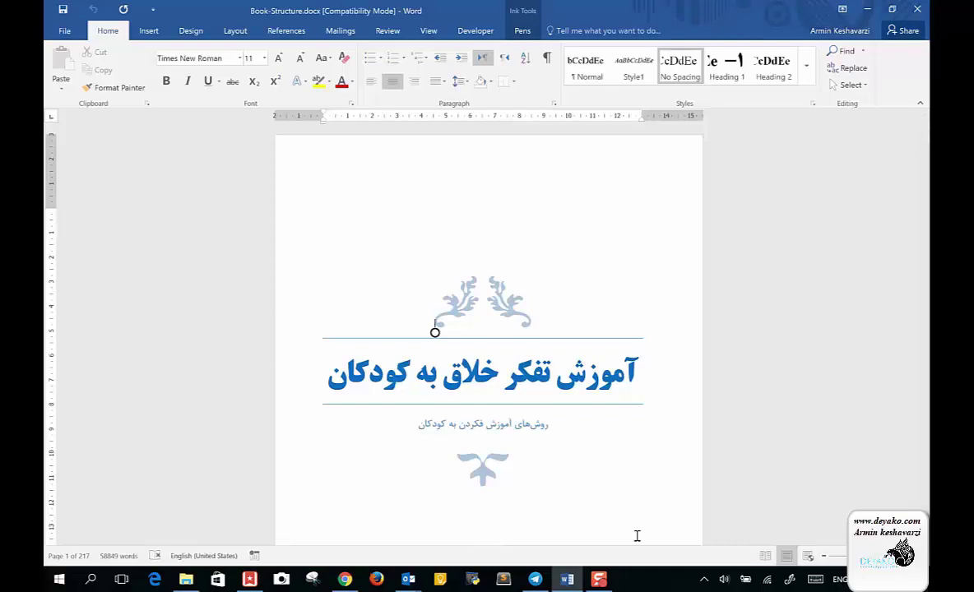
pyautogui.scroll(-5, 637, 536)
pyautogui.scroll(-1, 637, 536)
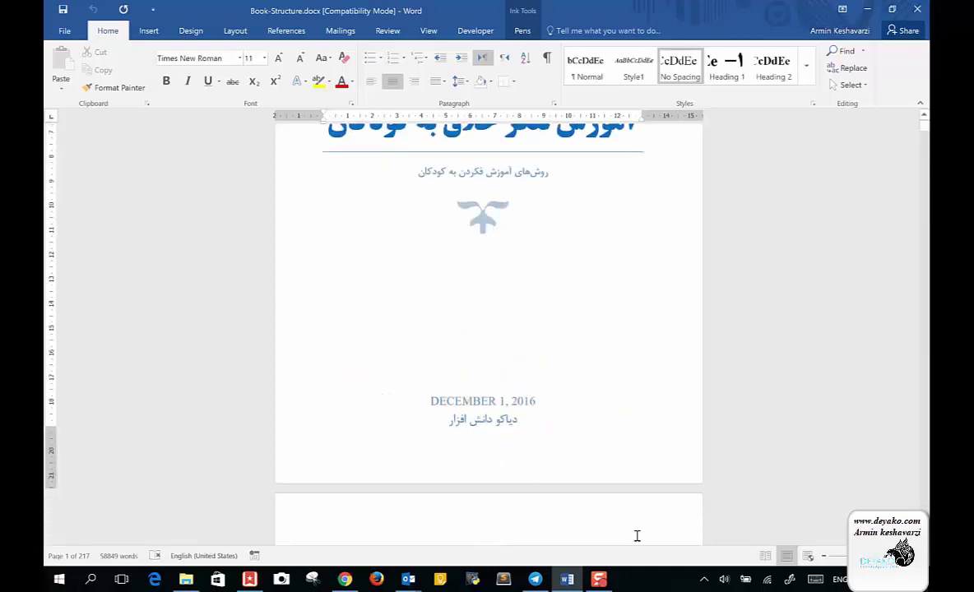
pyautogui.scroll(-5, 636, 536)
pyautogui.scroll(6, 637, 535)
pyautogui.scroll(5, 637, 536)
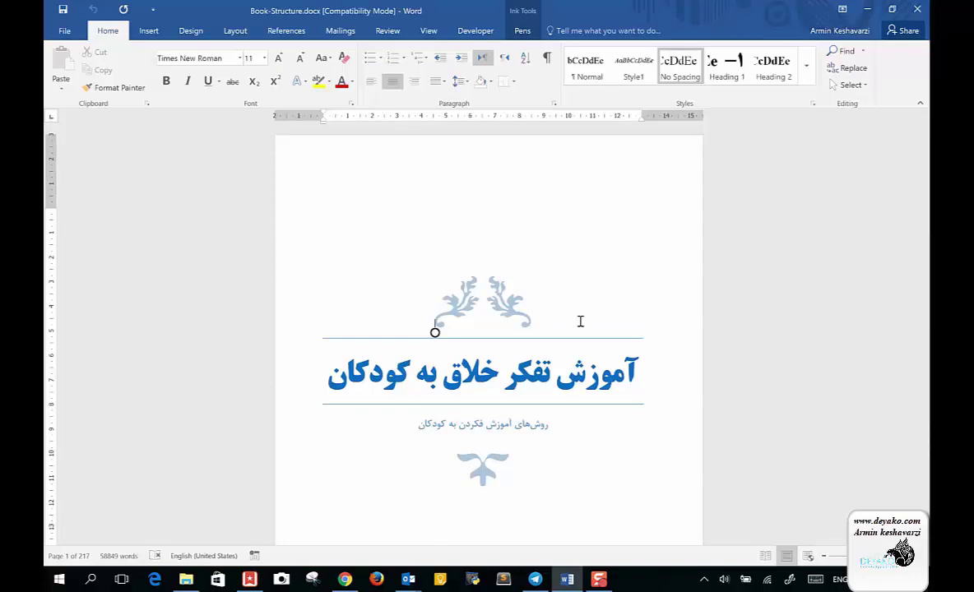
pyautogui.scroll(-3, 580, 321)
pyautogui.scroll(-2, 580, 321)
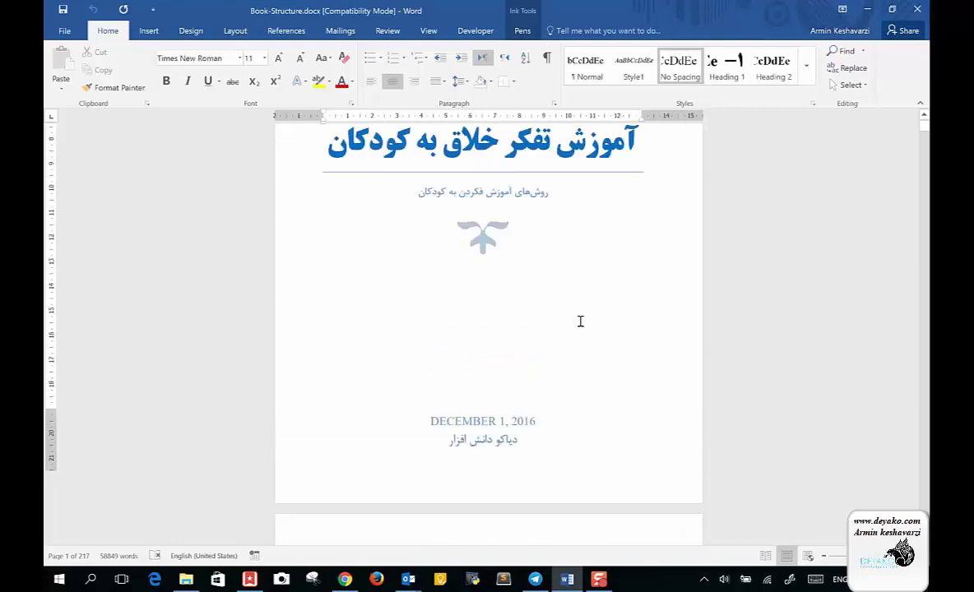
pyautogui.scroll(5, 580, 321)
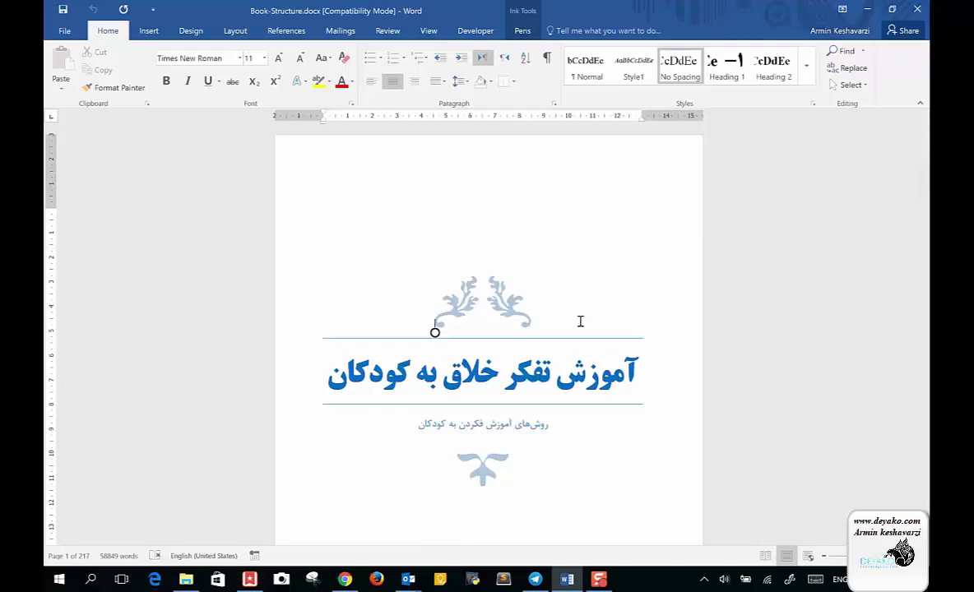
# Browse the built-in Cover Page designs, close the gallery unchanged, and click into the title
pyautogui.click(148, 30)
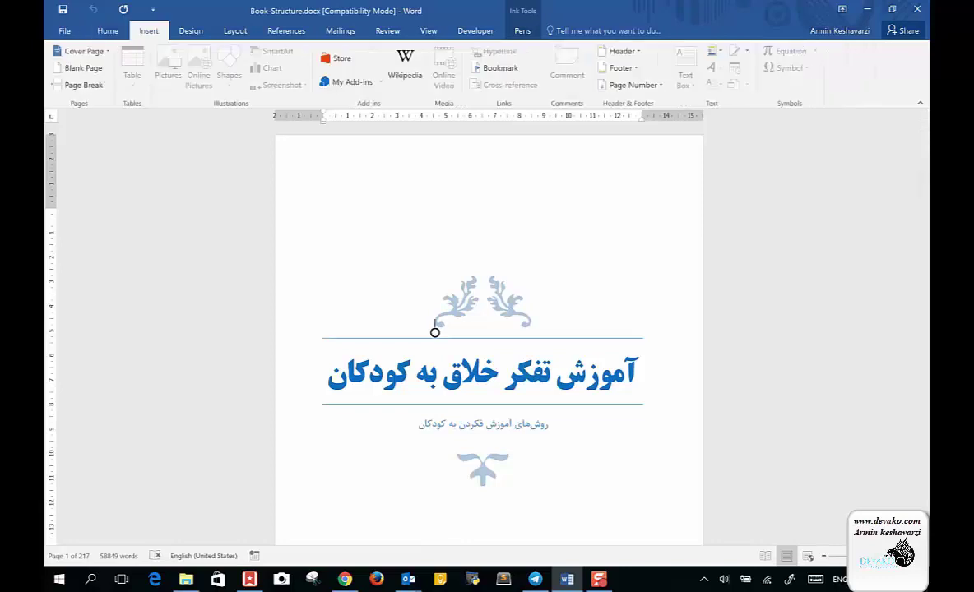
pyautogui.click(80, 51)
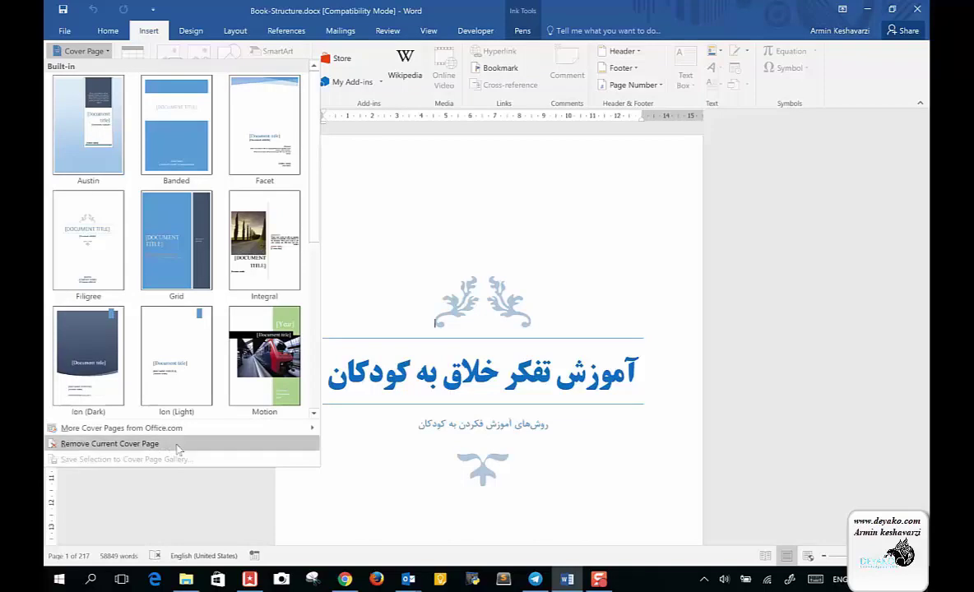
pyautogui.click(611, 307)
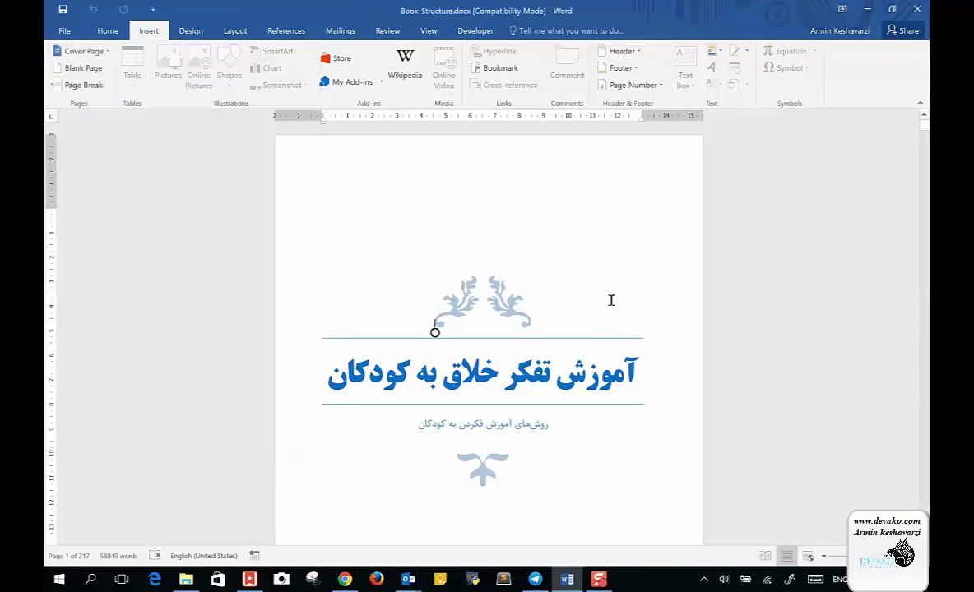
pyautogui.click(508, 383)
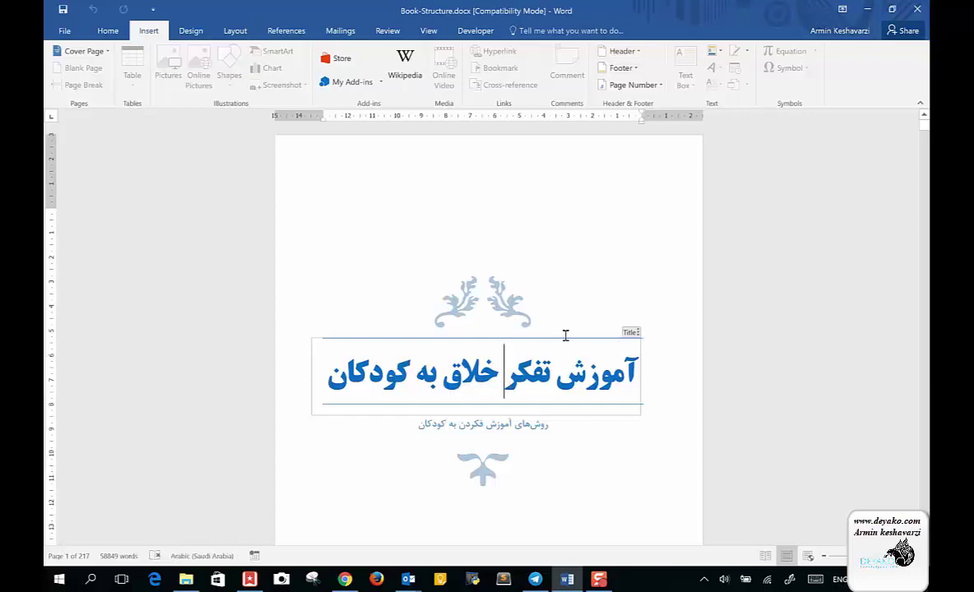
# Check in the Home Styles gallery that the title uses Title, then click into the subtitle
pyautogui.click(108, 31)
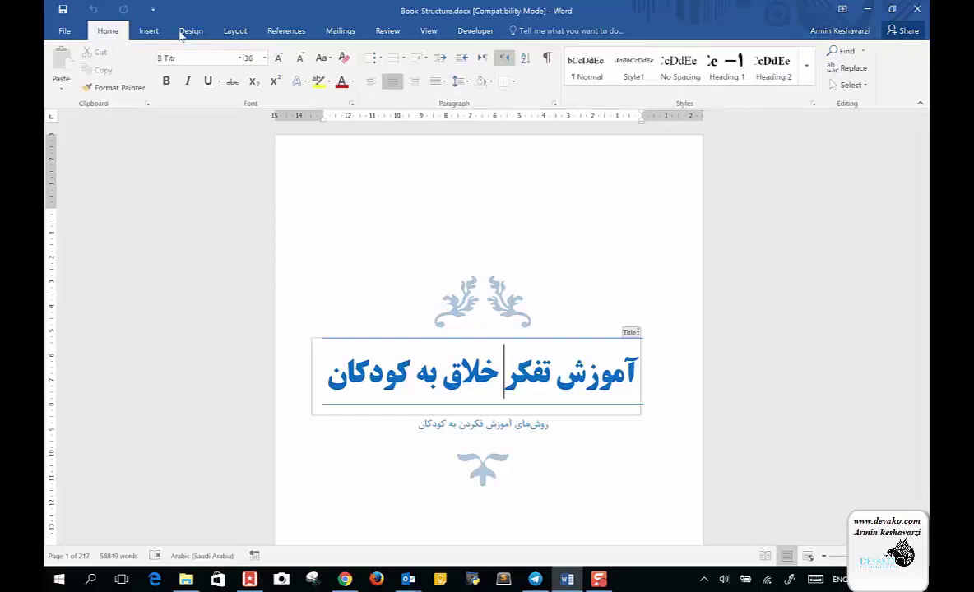
pyautogui.click(807, 64)
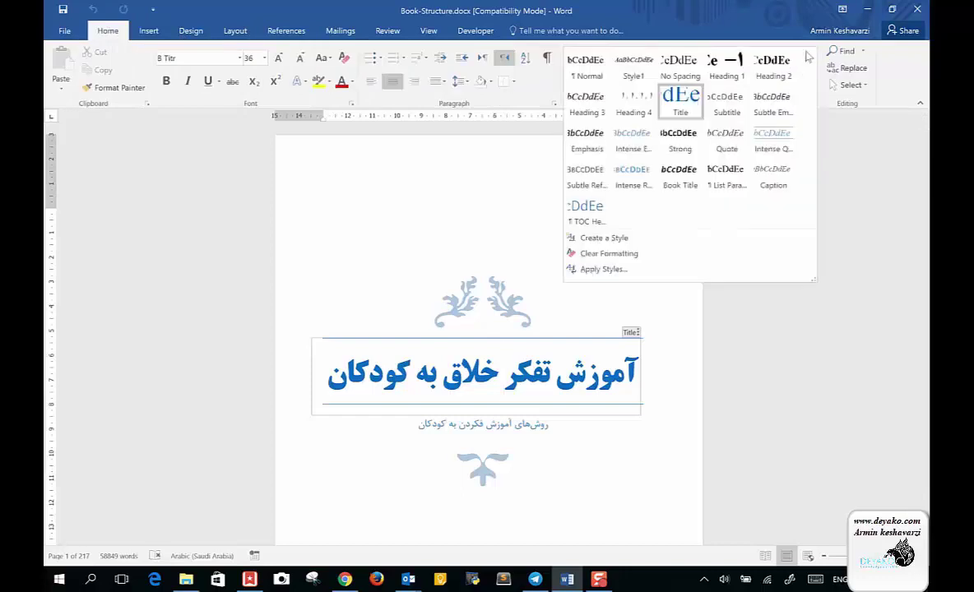
pyautogui.click(476, 214)
pyautogui.scroll(-2, 476, 213)
pyautogui.scroll(-1, 476, 213)
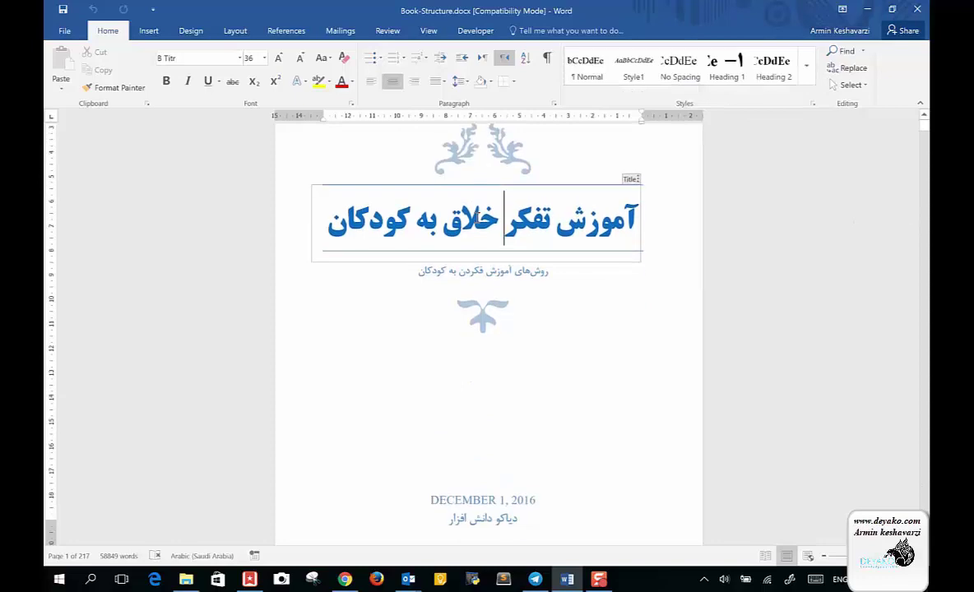
pyautogui.click(465, 270)
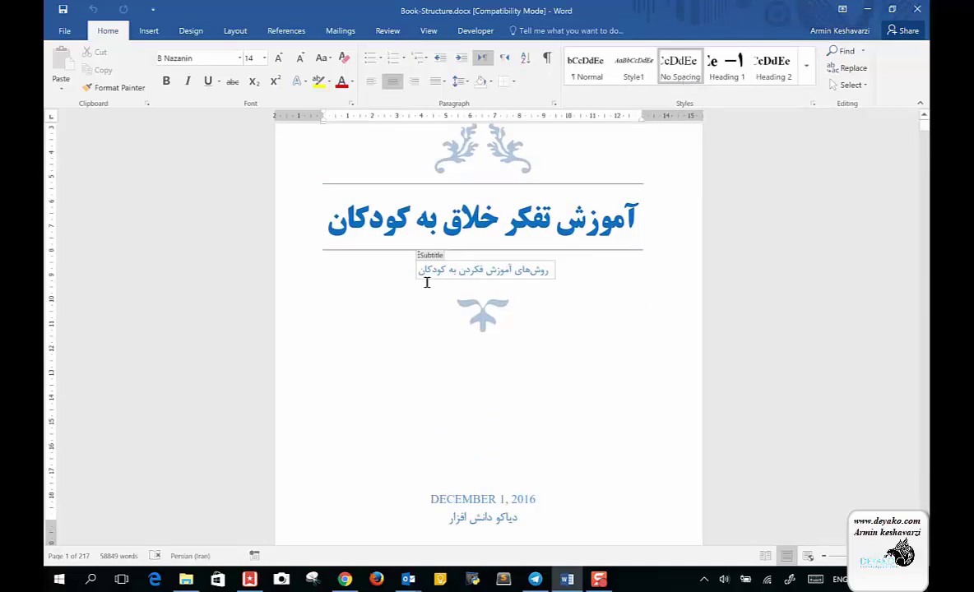
pyautogui.scroll(-3, 529, 359)
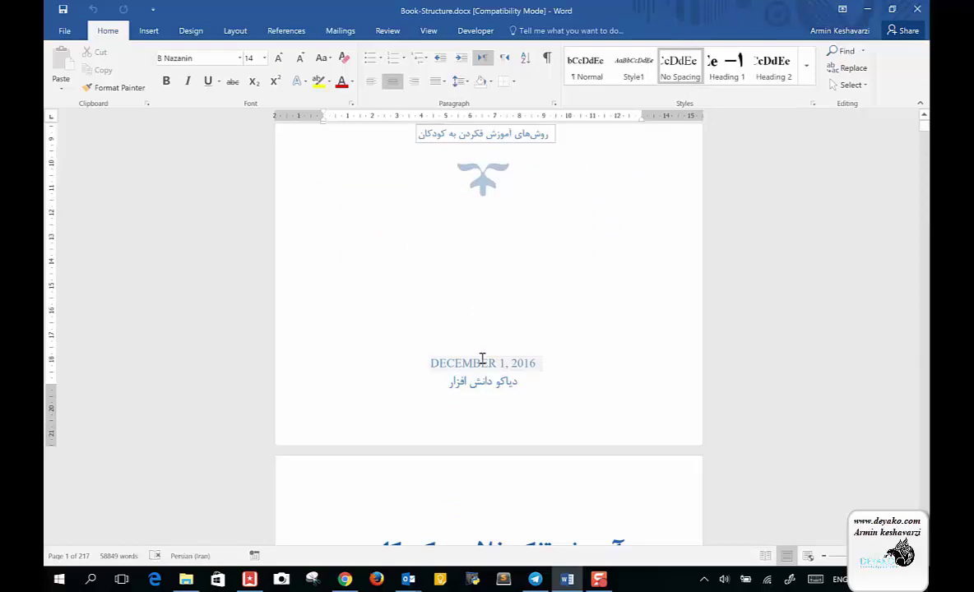
# Select and delete the DECEMBER 1, 2016 line in the cover page's date box
pyautogui.click(483, 361)
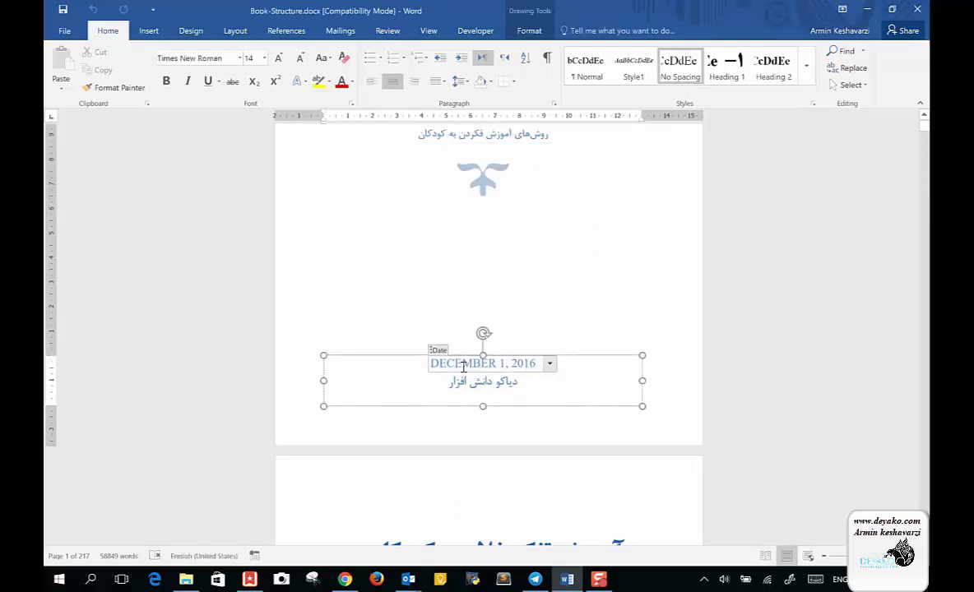
pyautogui.tripleClick(423, 371)
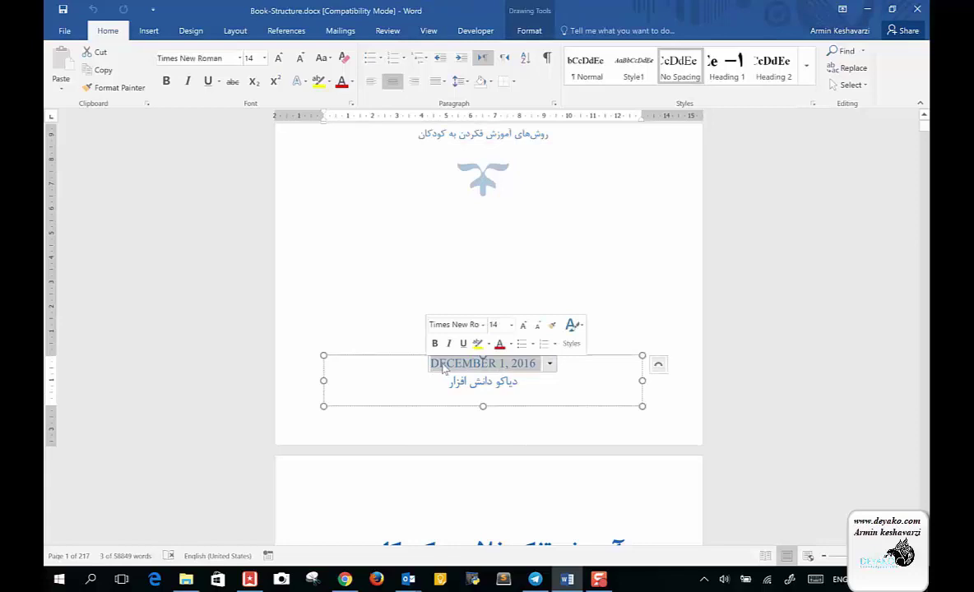
pyautogui.press('Delete')
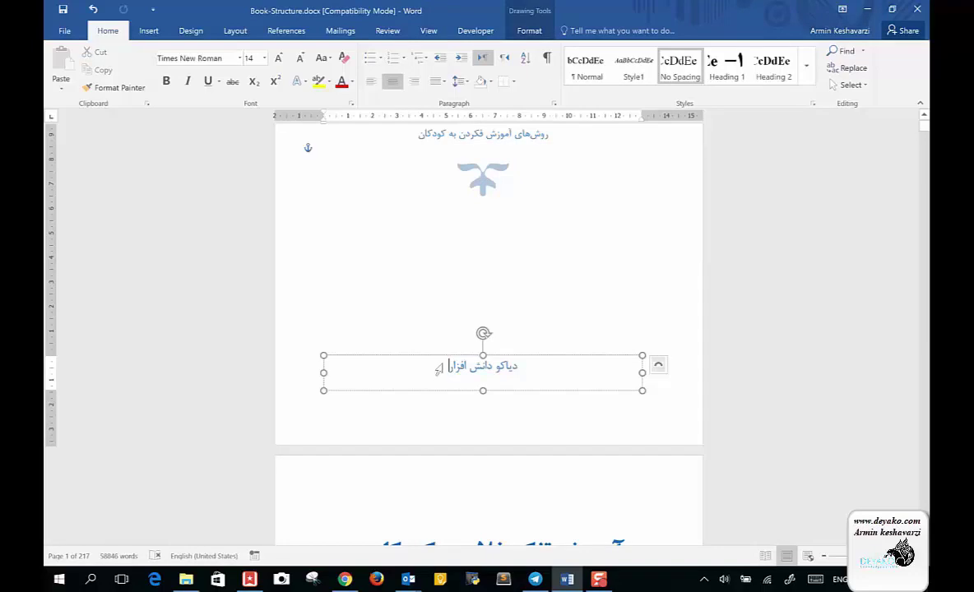
pyautogui.scroll(-3, 440, 367)
pyautogui.scroll(-3, 442, 364)
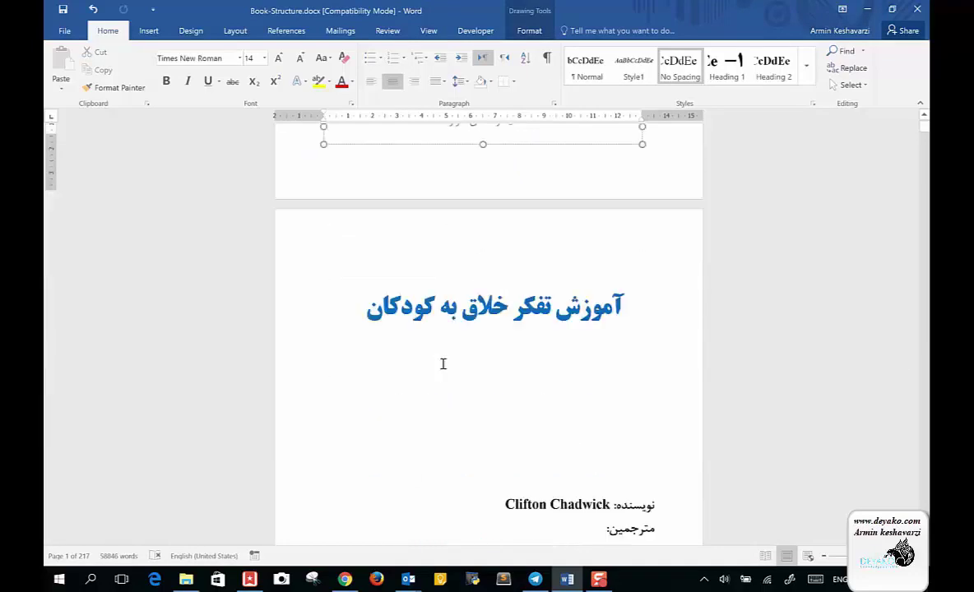
# Place the insertion point on the empty line below page two's title
pyautogui.click(442, 364)
pyautogui.scroll(-3, 441, 363)
pyautogui.scroll(-2, 441, 363)
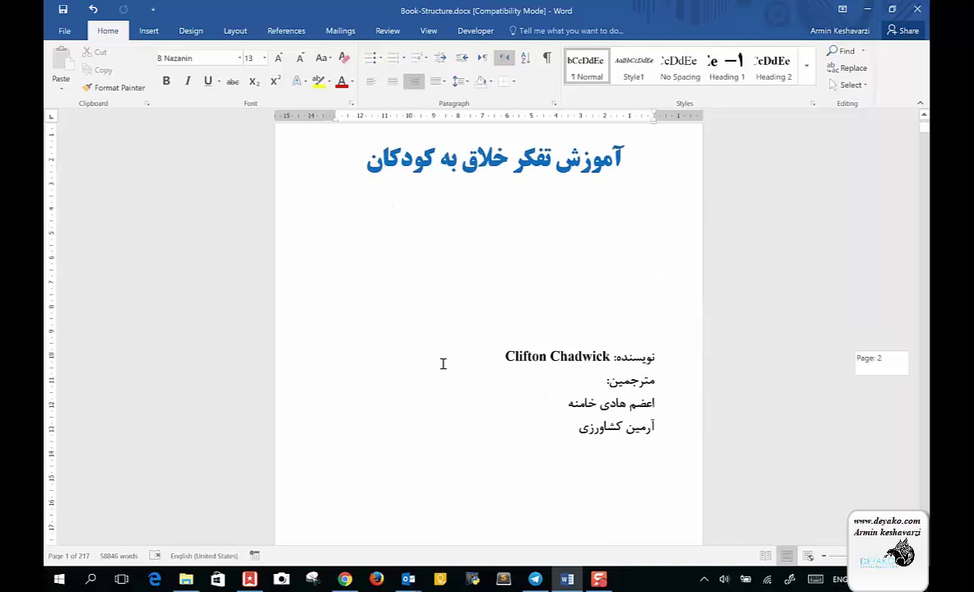
pyautogui.scroll(-2, 494, 349)
pyautogui.scroll(1, 552, 233)
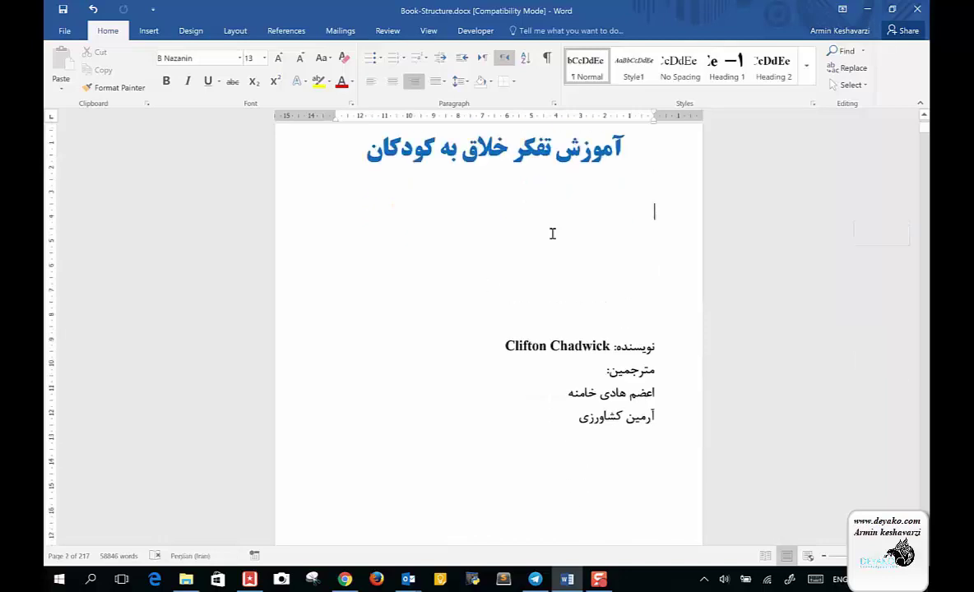
pyautogui.scroll(-2, 552, 234)
pyautogui.scroll(-3, 583, 360)
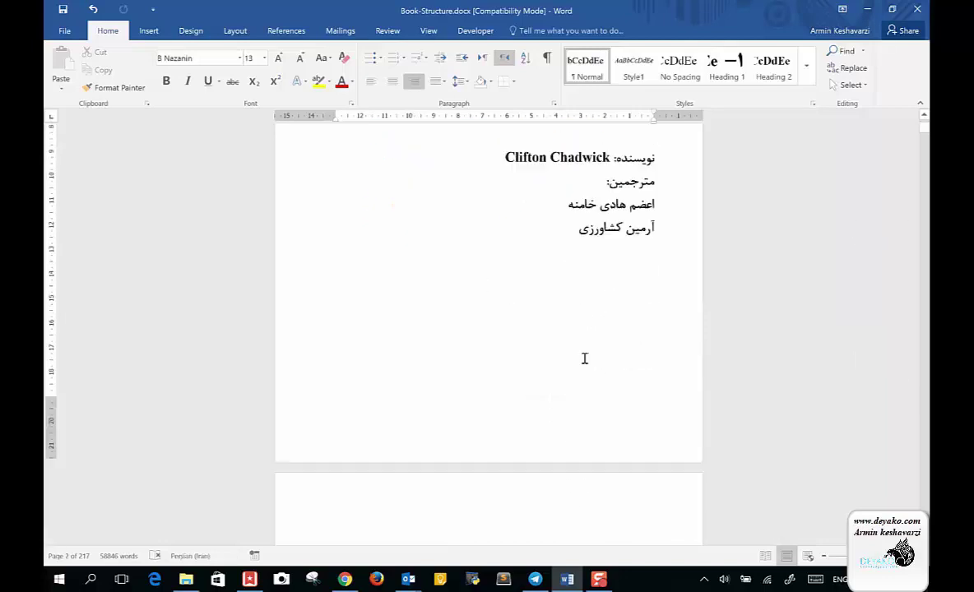
pyautogui.scroll(-3, 586, 363)
pyautogui.scroll(-3, 585, 363)
# Select the publication catalog picture on page 3
pyautogui.click(589, 341)
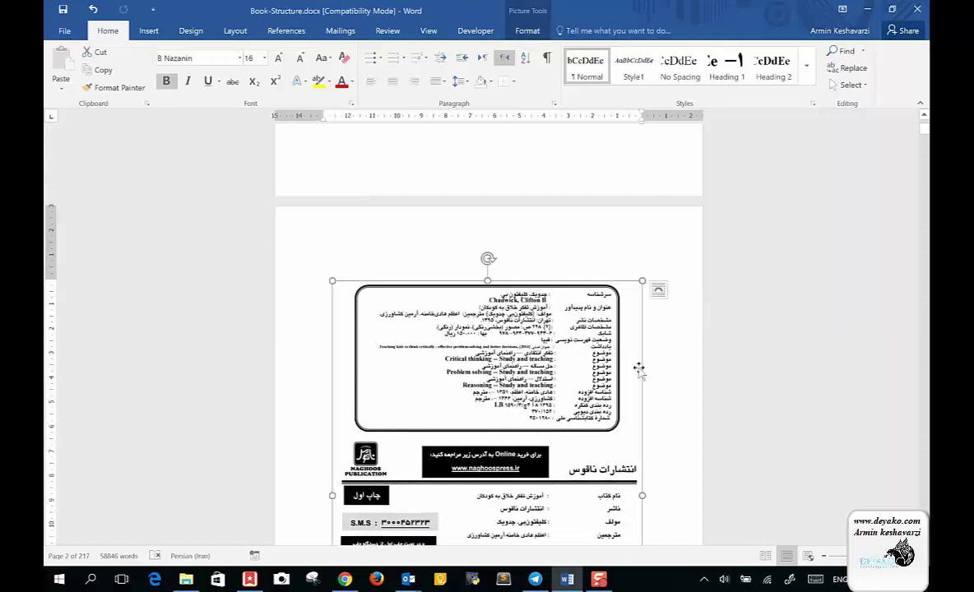
pyautogui.scroll(-2, 658, 381)
pyautogui.scroll(-2, 658, 381)
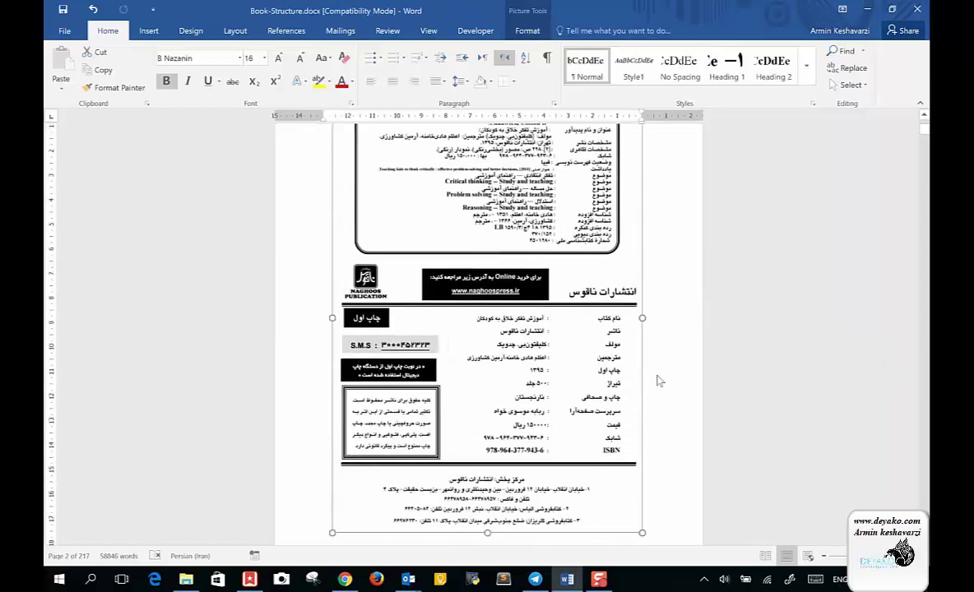
pyautogui.scroll(-3, 658, 381)
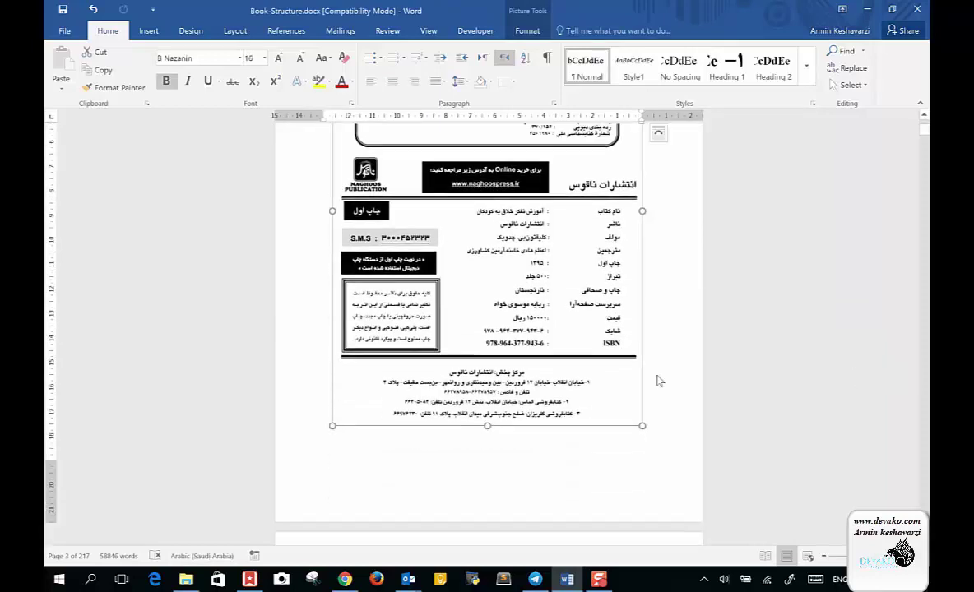
pyautogui.scroll(2, 659, 381)
pyautogui.scroll(-1, 659, 381)
pyautogui.scroll(-2, 658, 381)
pyautogui.scroll(-3, 658, 381)
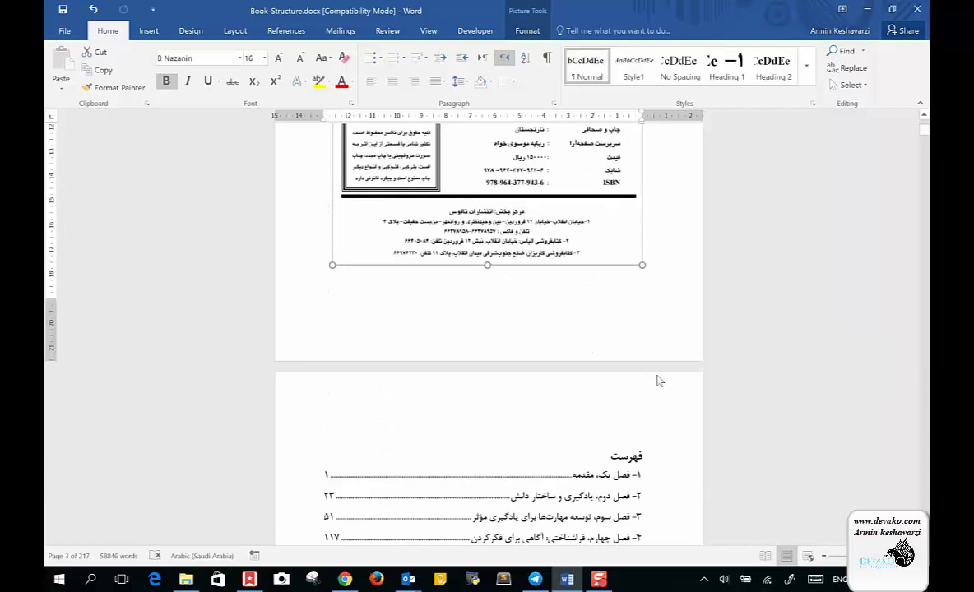
pyautogui.scroll(-1, 658, 381)
pyautogui.scroll(2, 659, 381)
pyautogui.scroll(5, 658, 381)
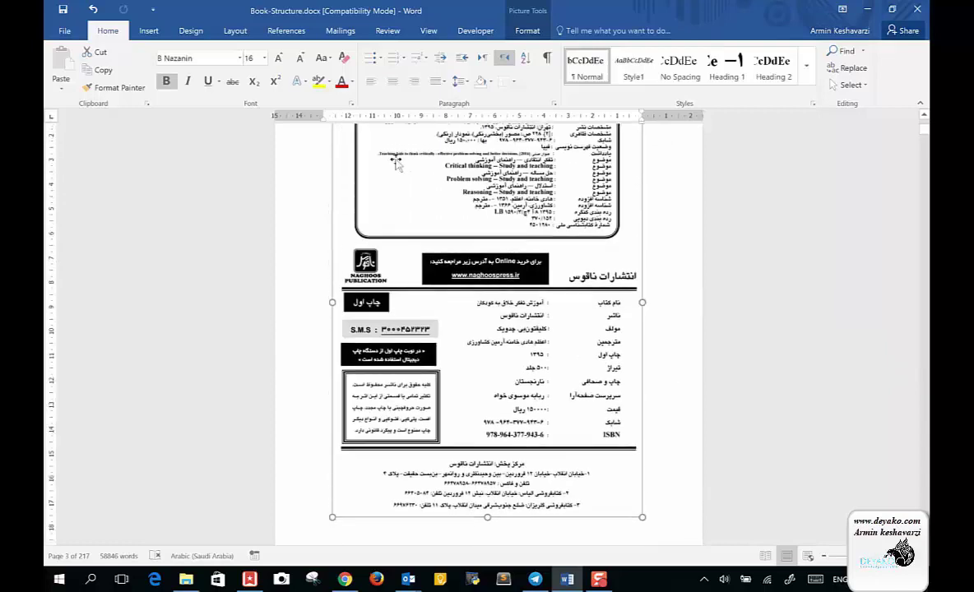
pyautogui.click(186, 33)
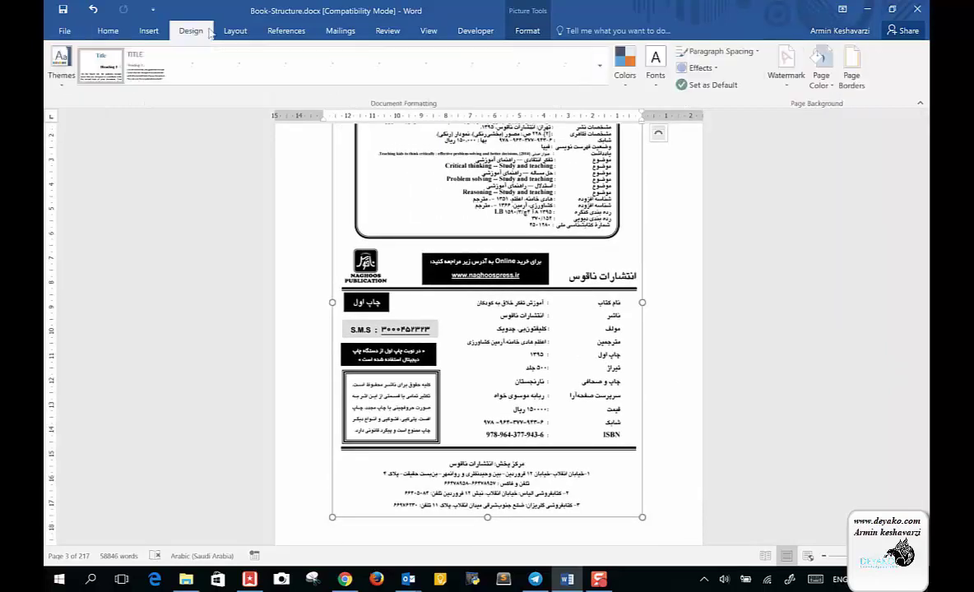
pyautogui.click(224, 33)
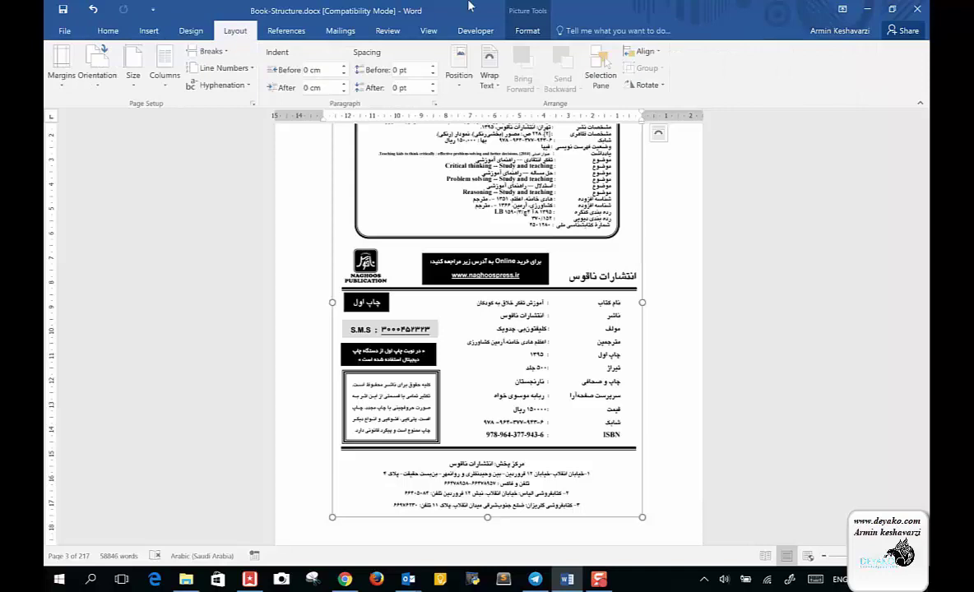
pyautogui.click(427, 30)
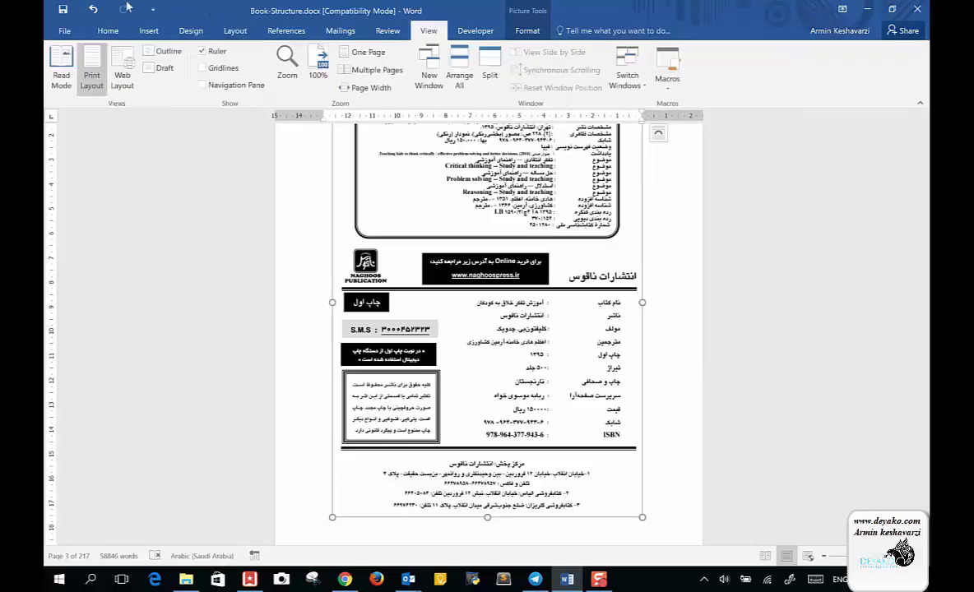
pyautogui.click(161, 51)
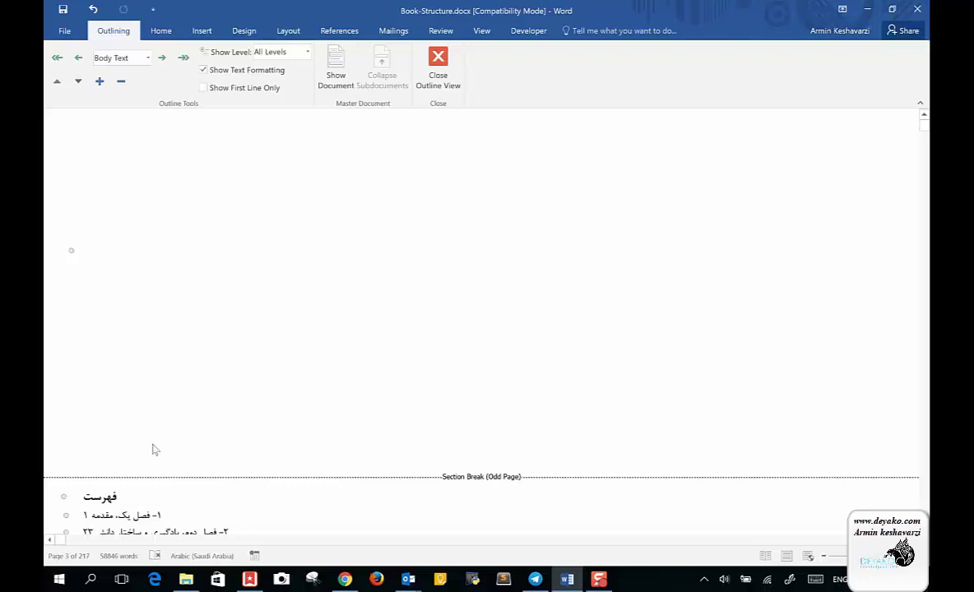
# Return to page layout and put the insertion point below page 3's publication picture
pyautogui.click(436, 60)
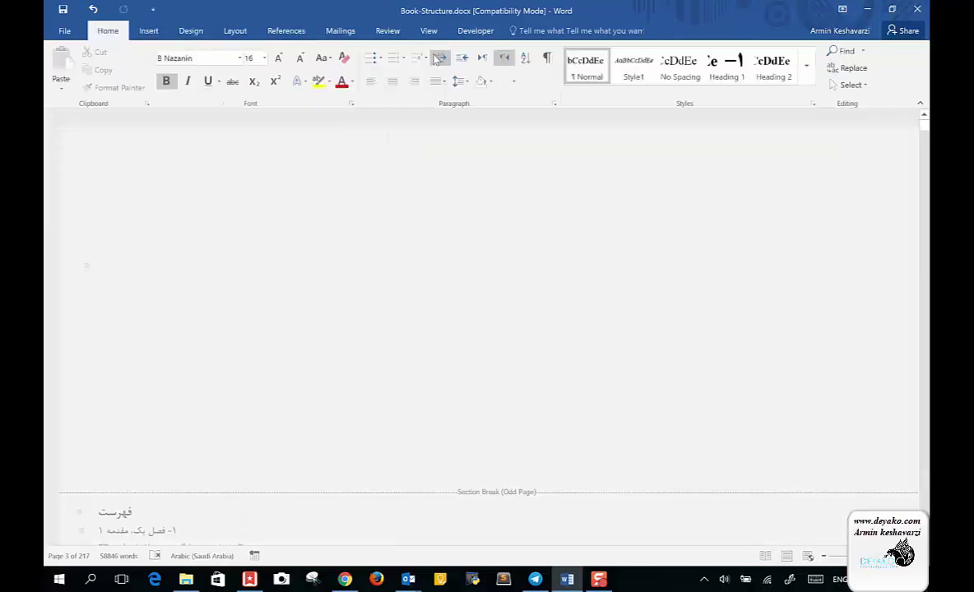
pyautogui.scroll(-5, 587, 350)
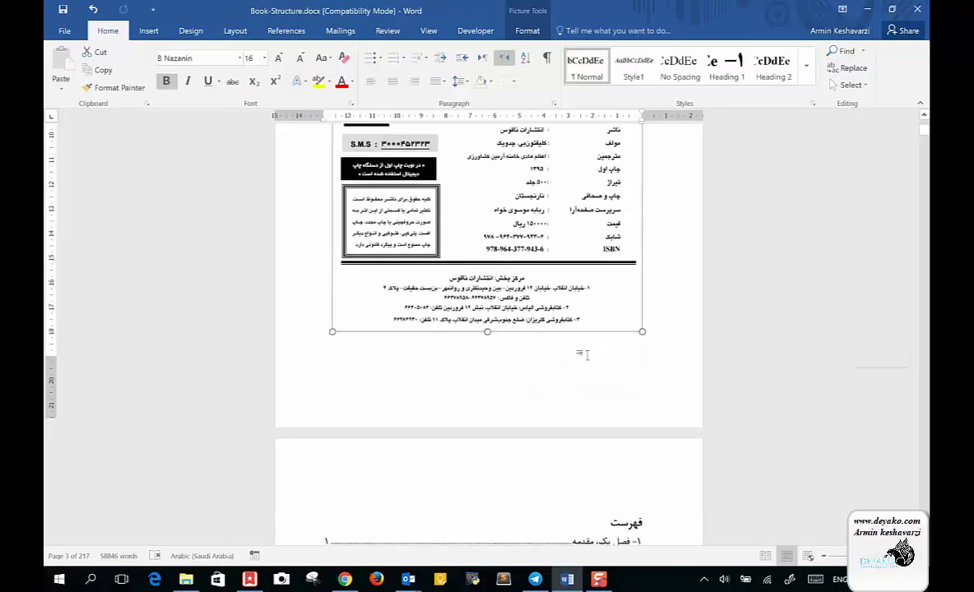
pyautogui.scroll(-3, 587, 354)
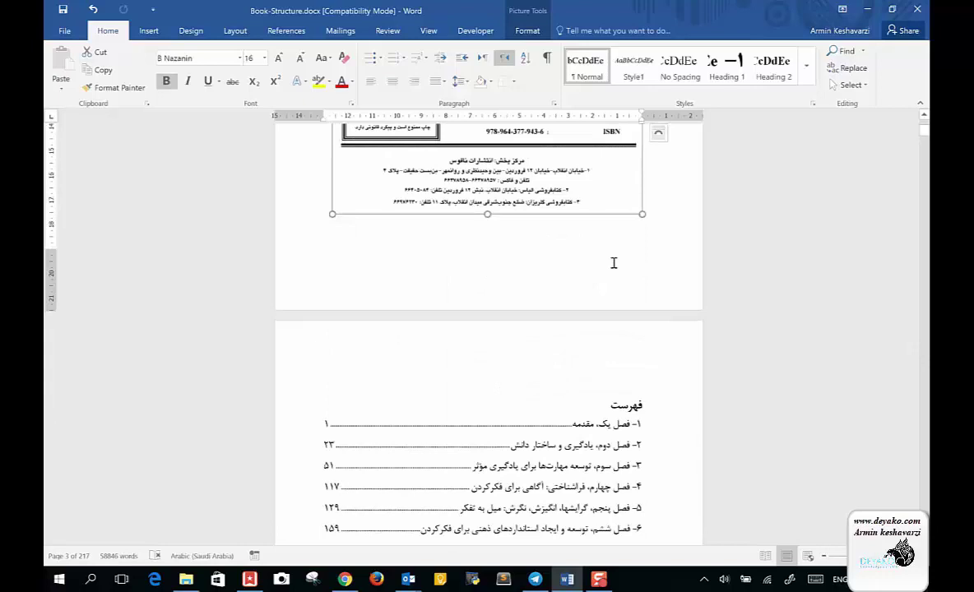
pyautogui.click(322, 210)
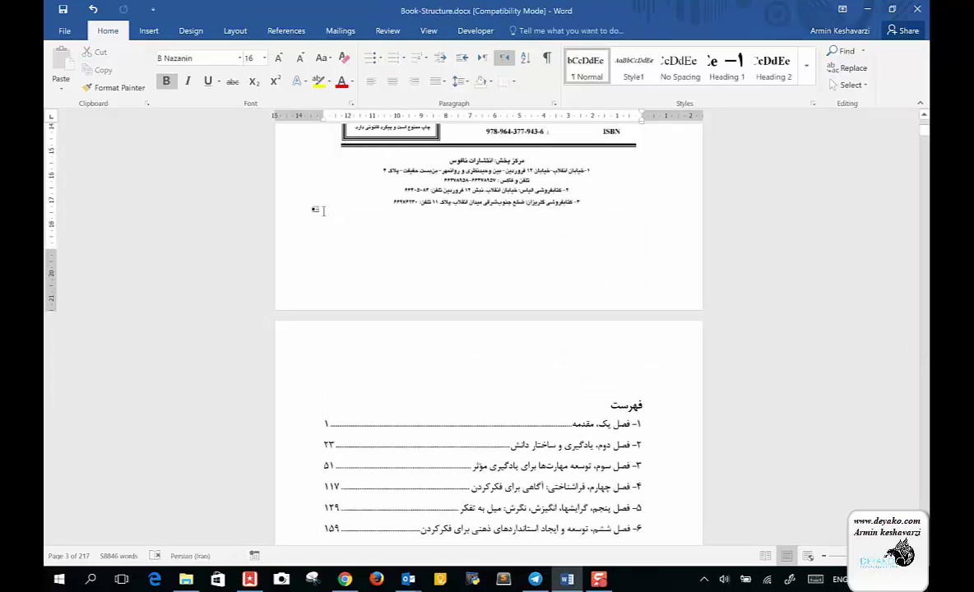
pyautogui.scroll(9, 323, 210)
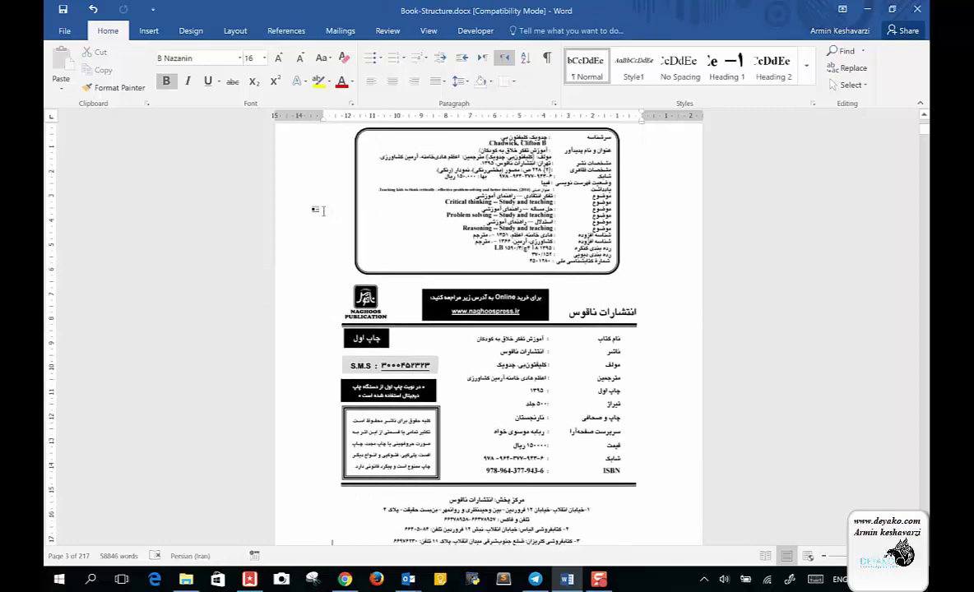
pyautogui.scroll(-2, 322, 209)
pyautogui.scroll(-1, 317, 209)
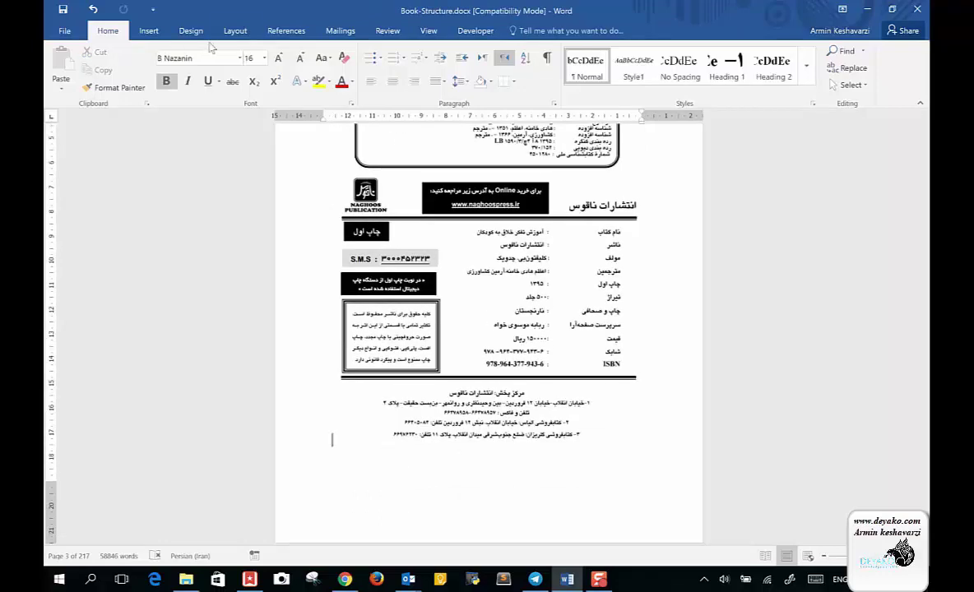
# Show the page and section break types in the Layout tab's Breaks list
pyautogui.click(234, 30)
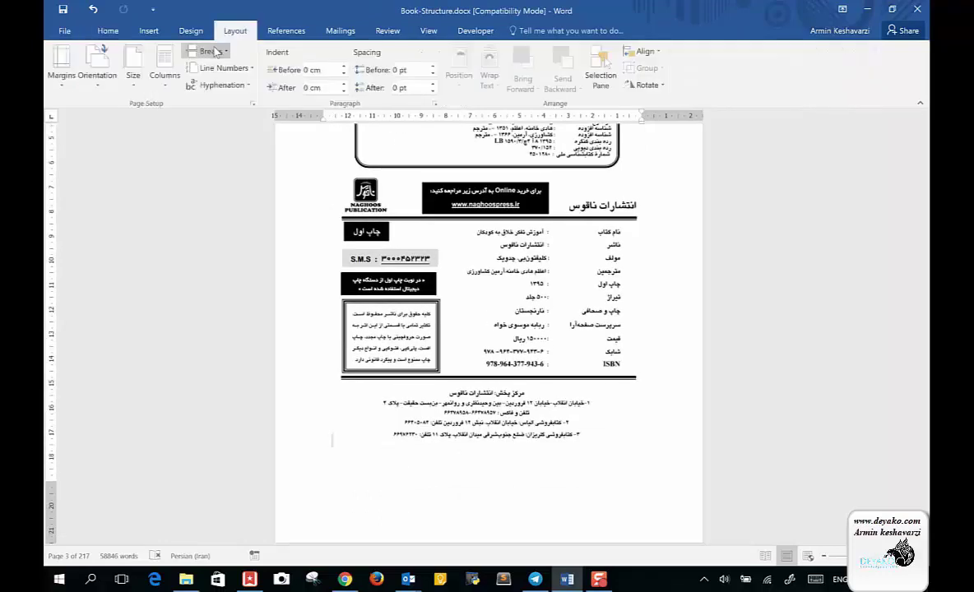
pyautogui.click(212, 51)
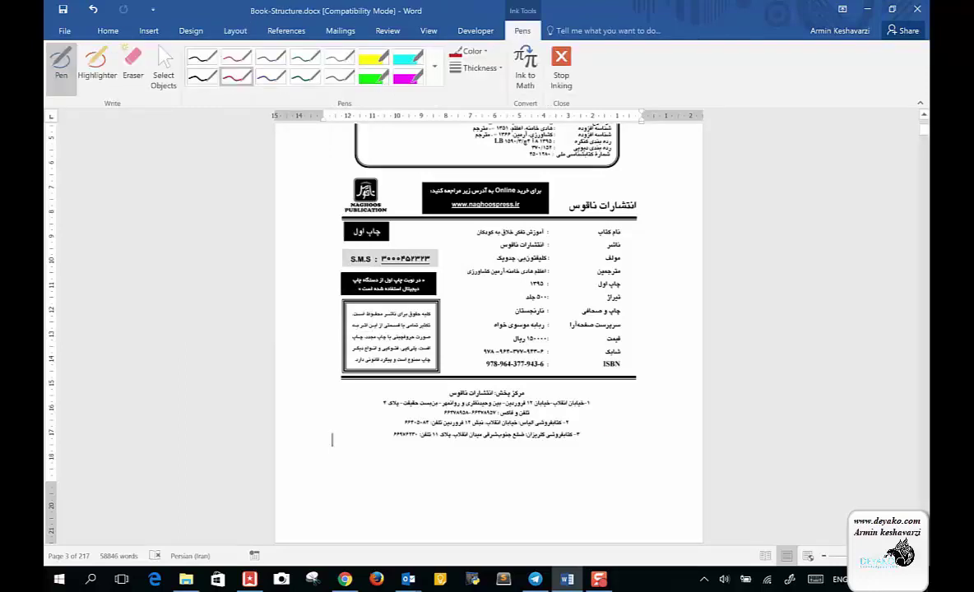
pyautogui.moveTo(612, 428); pyautogui.dragTo(627, 475)
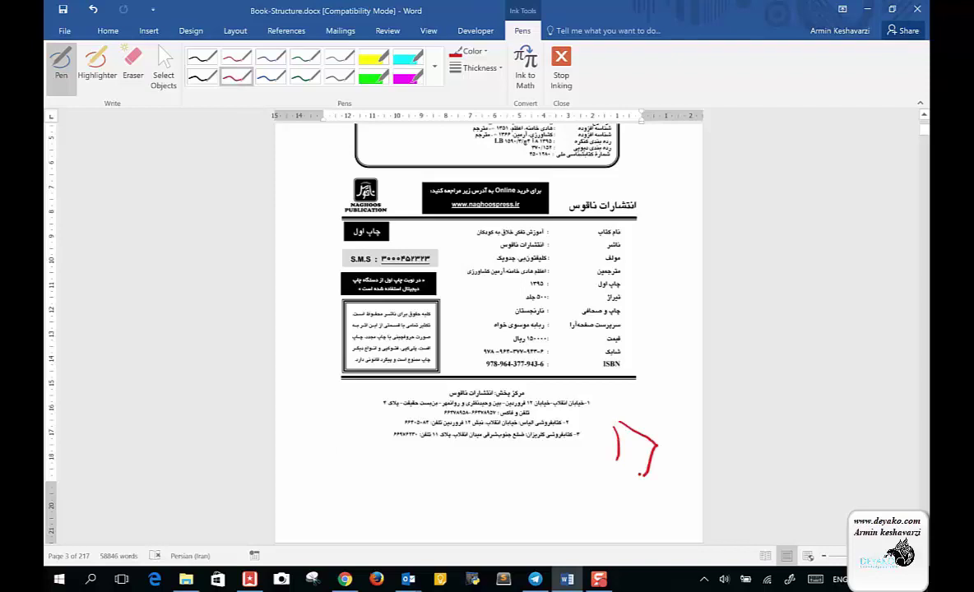
pyautogui.moveTo(620, 422); pyautogui.dragTo(626, 475)
pyautogui.moveTo(601, 441); pyautogui.dragTo(606, 448)
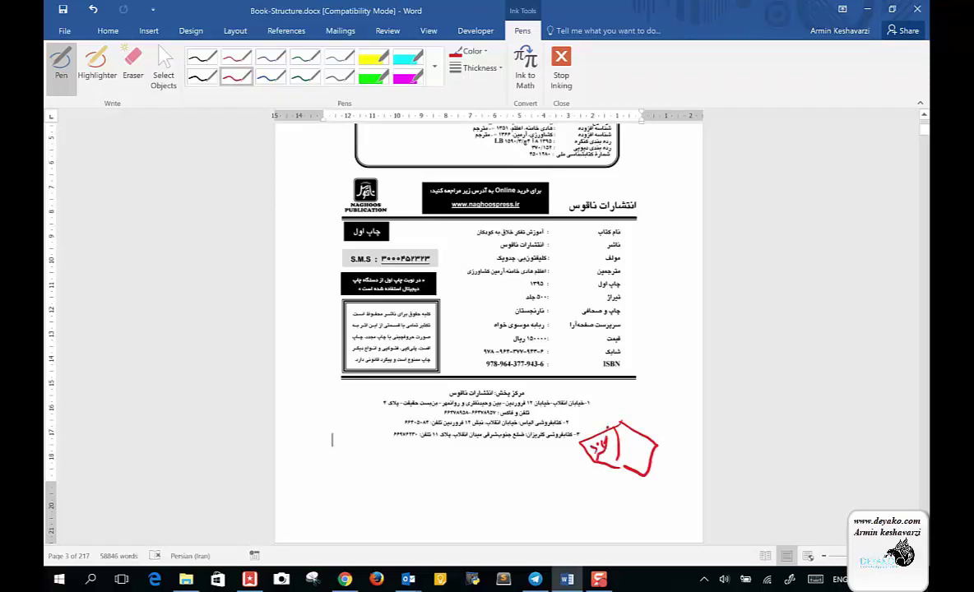
pyautogui.moveTo(605, 434); pyautogui.dragTo(596, 461)
pyautogui.moveTo(597, 409); pyautogui.dragTo(598, 427)
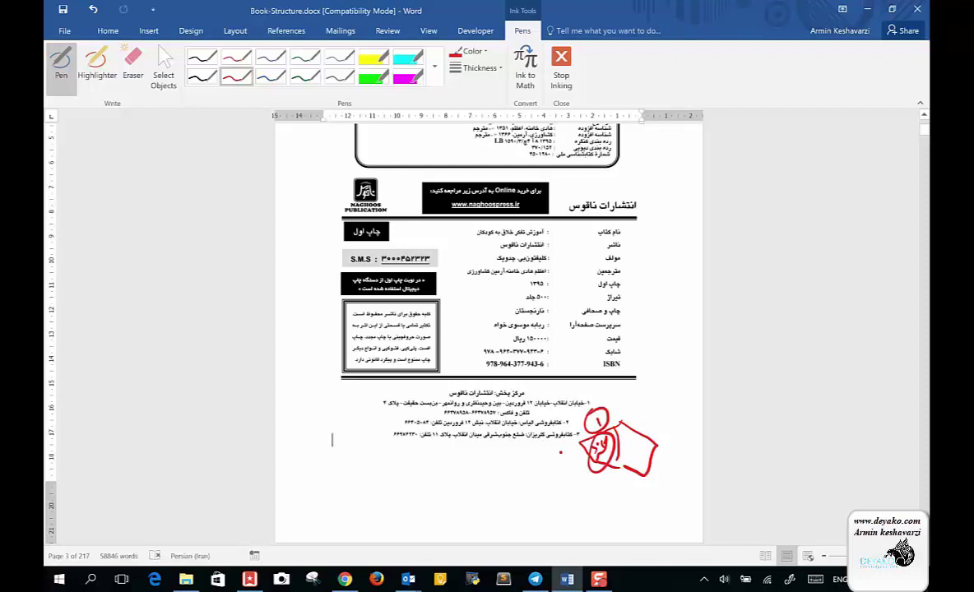
pyautogui.moveTo(776, 418); pyautogui.dragTo(773, 431)
pyautogui.moveTo(782, 360); pyautogui.dragTo(790, 324)
pyautogui.click(132, 66)
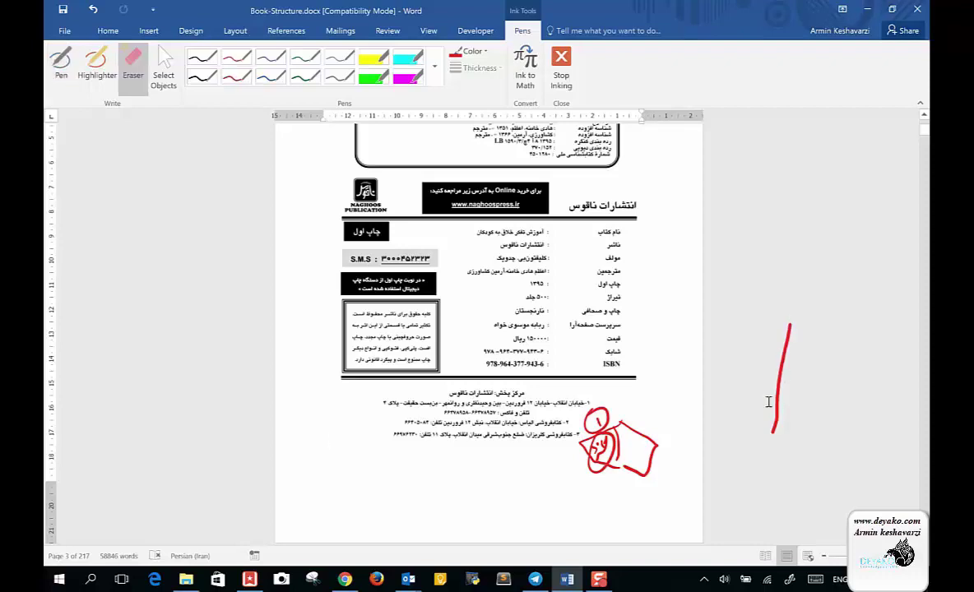
pyautogui.click(786, 353)
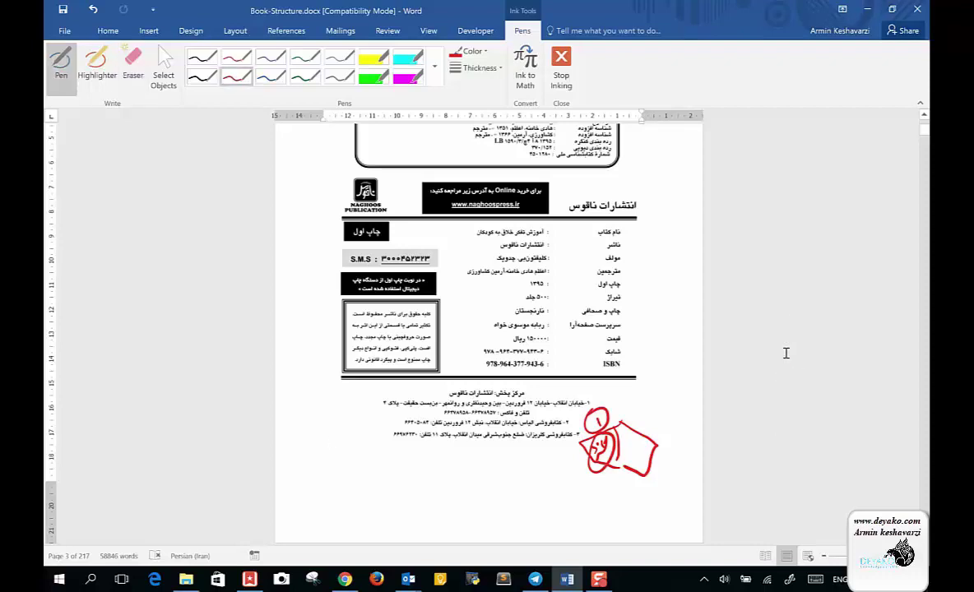
pyautogui.moveTo(622, 481)
pyautogui.mouseDown()
pyautogui.moveTo(630, 430)
pyautogui.moveTo(607, 449)
pyautogui.mouseUp()
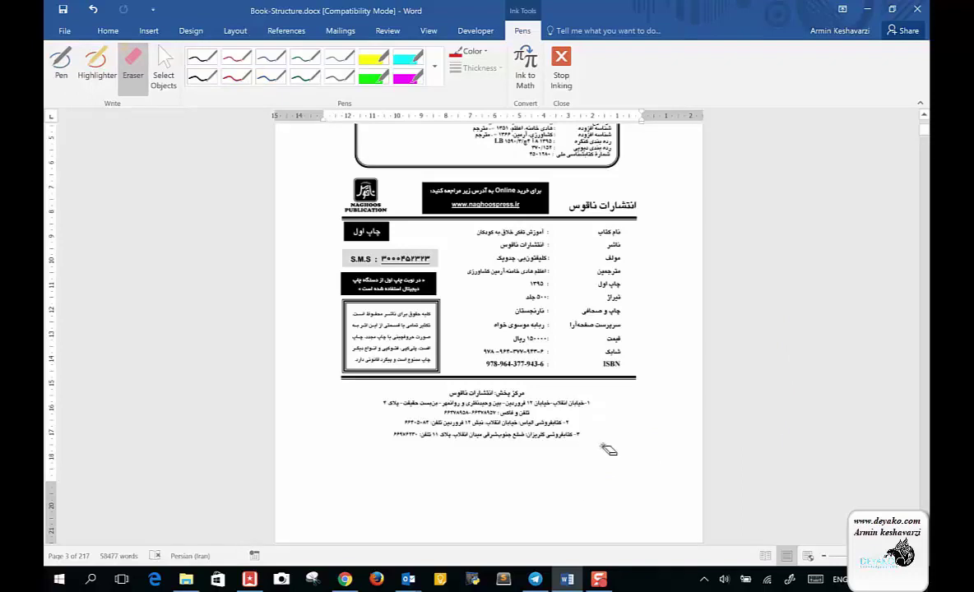
pyautogui.press('Escape')
# Scroll down through the table of contents pages
pyautogui.scroll(-2, 332, 379)
pyautogui.scroll(-4, 332, 379)
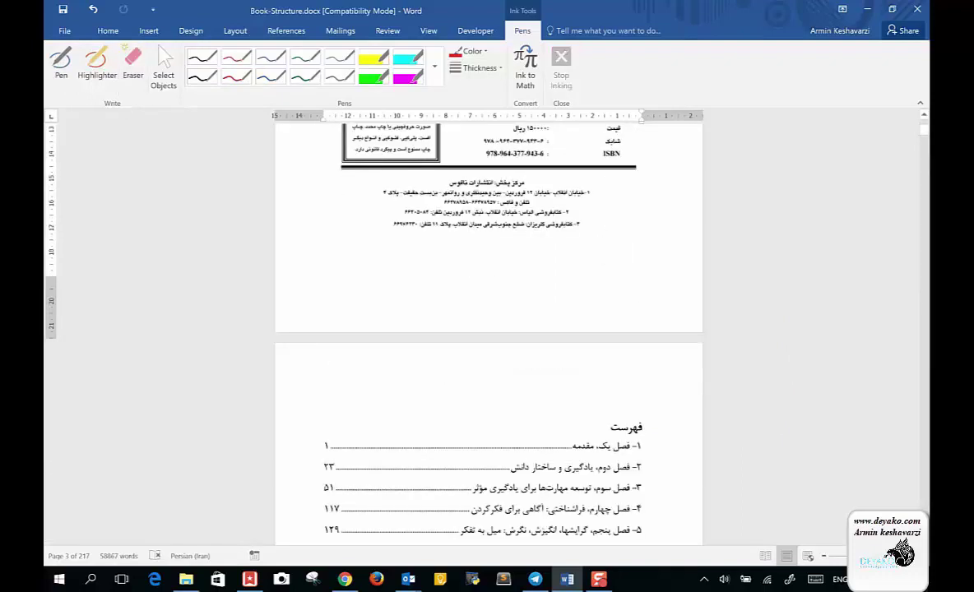
pyautogui.scroll(-3, 332, 379)
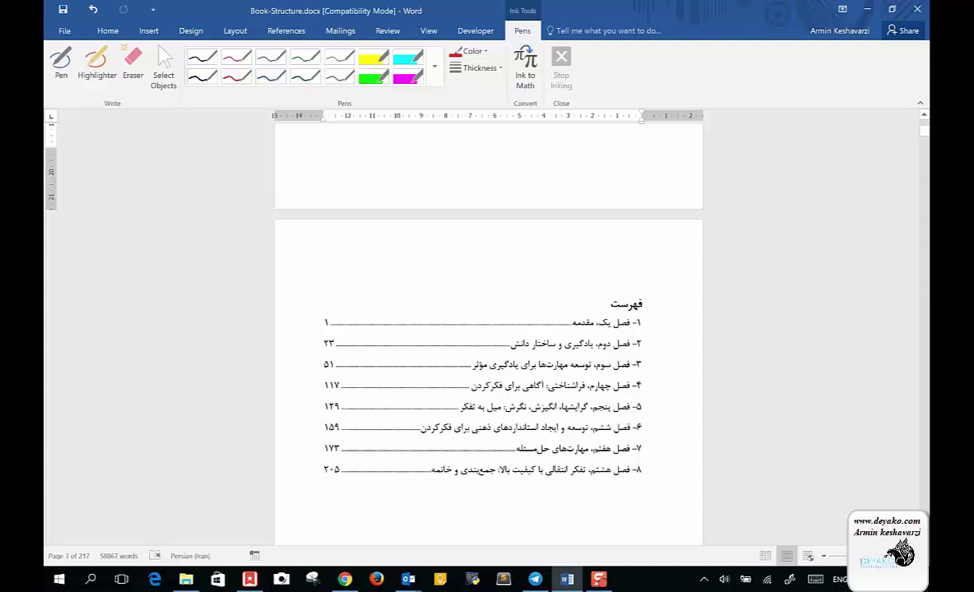
pyautogui.scroll(-4, 489, 329)
pyautogui.scroll(-4, 489, 330)
pyautogui.scroll(-1, 489, 329)
pyautogui.scroll(4, 488, 329)
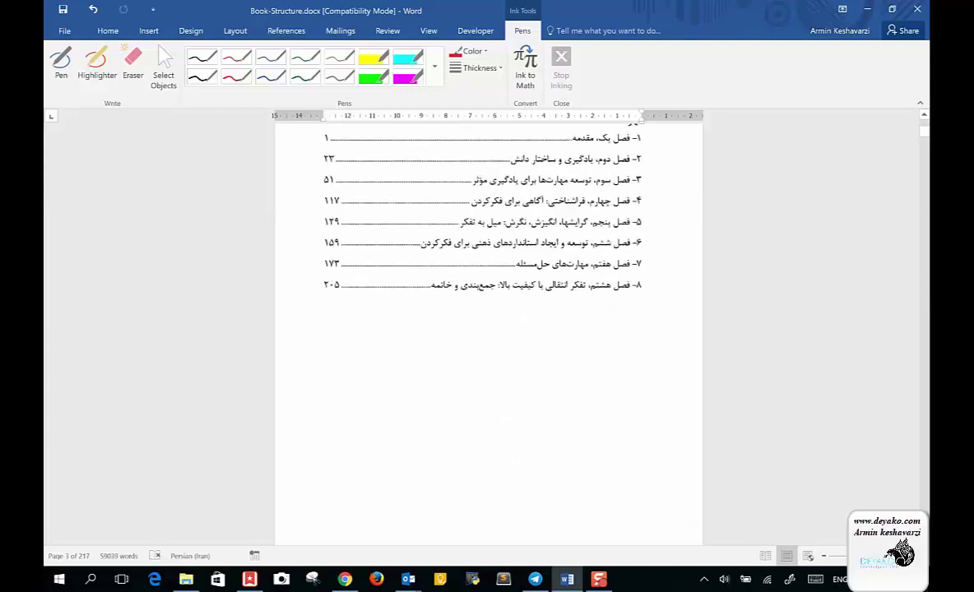
pyautogui.scroll(1, 489, 329)
pyautogui.scroll(-4, 489, 329)
pyautogui.scroll(5, 489, 329)
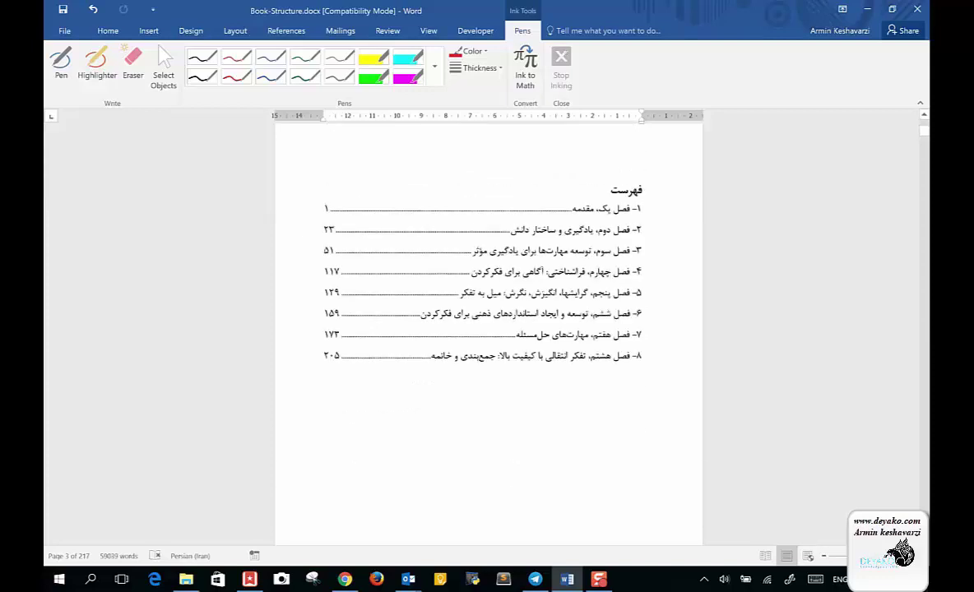
pyautogui.scroll(1, 556, 233)
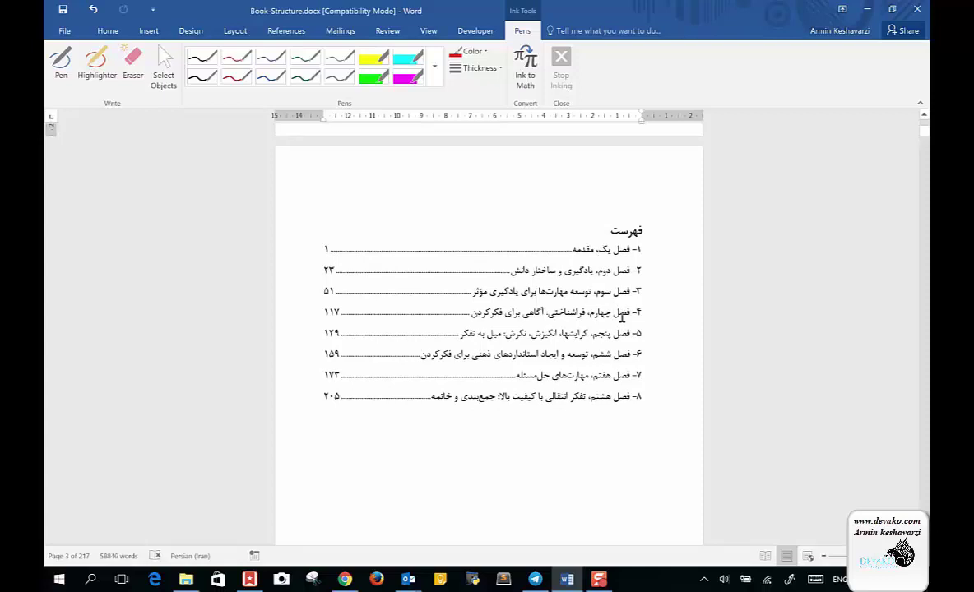
# Put the insertion point at the end of the page 7 heading 'فصل یک، مقدمه'
pyautogui.scroll(-3, 622, 317)
pyautogui.scroll(-6, 622, 317)
pyautogui.scroll(-1, 622, 317)
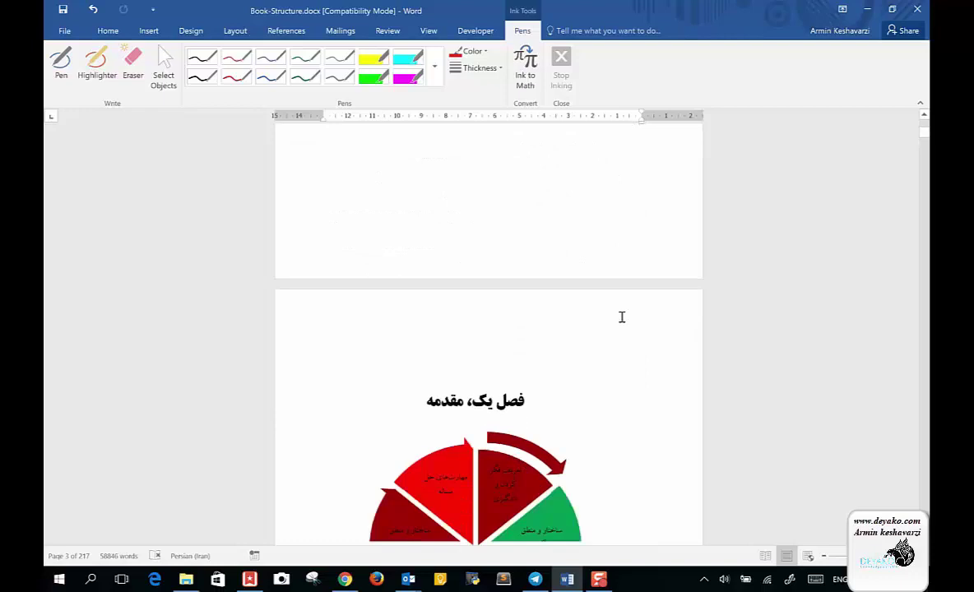
pyautogui.scroll(-2, 622, 317)
pyautogui.scroll(-2, 622, 317)
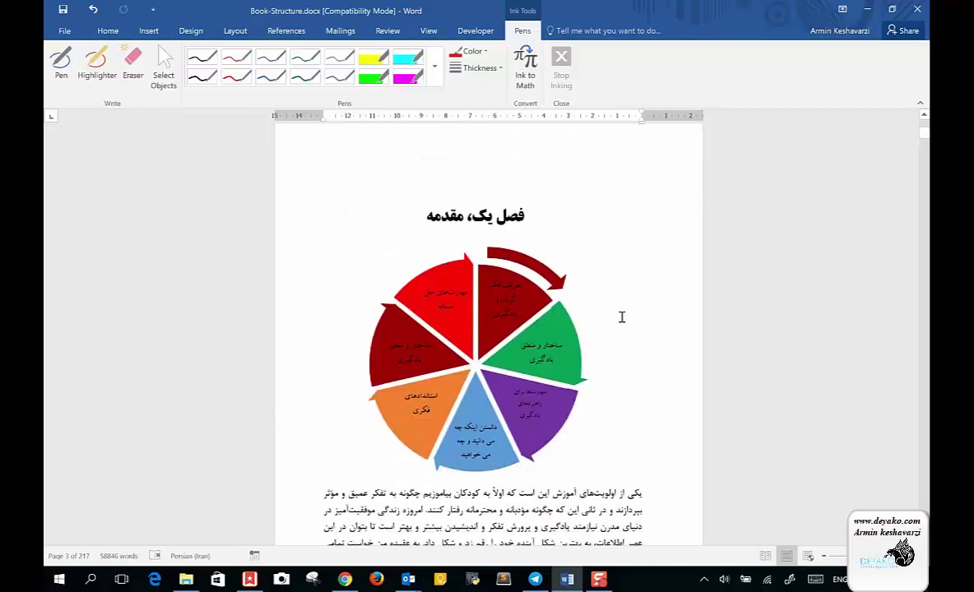
pyautogui.click(541, 218)
pyautogui.scroll(3, 544, 224)
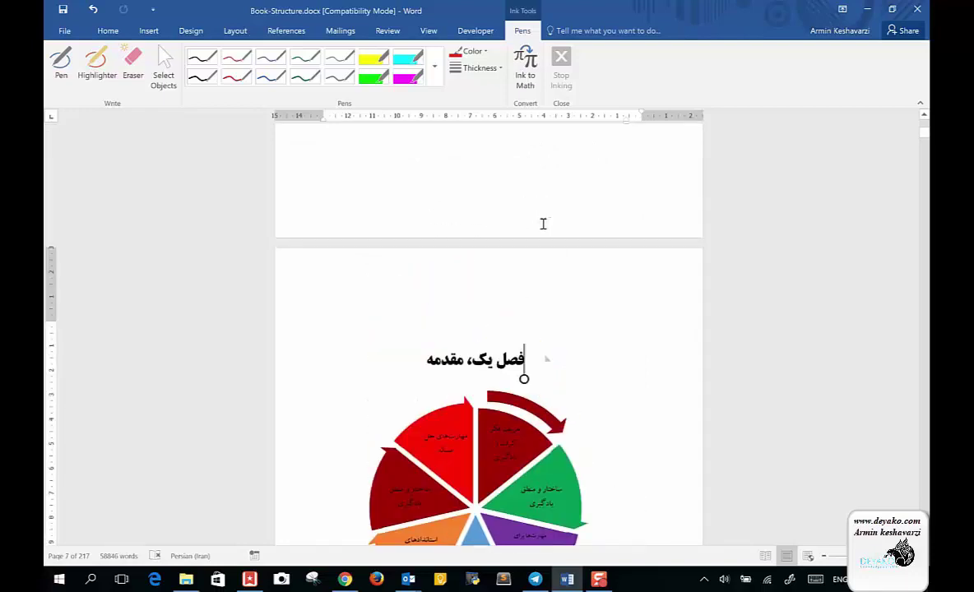
pyautogui.scroll(2, 543, 224)
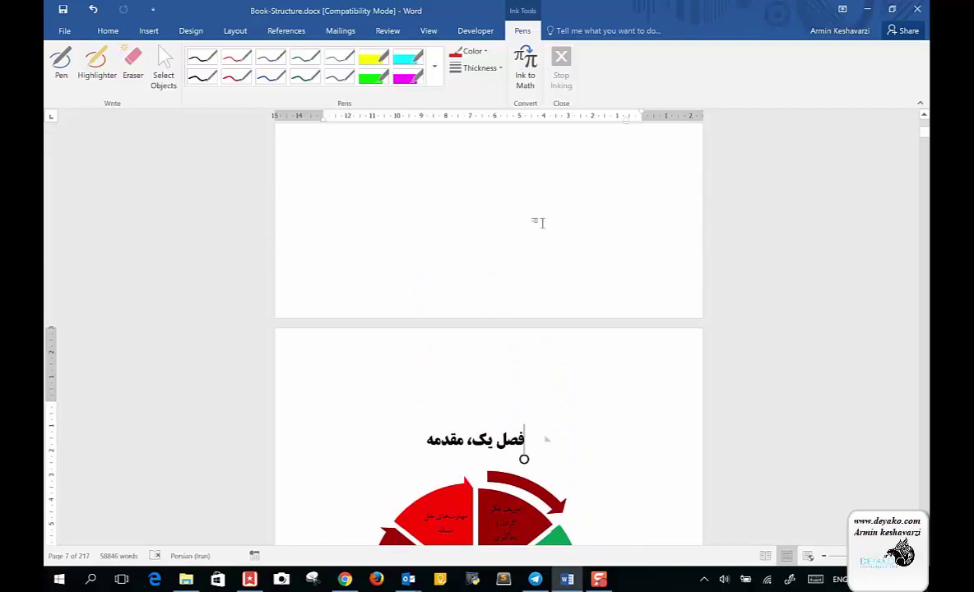
pyautogui.scroll(-2, 539, 223)
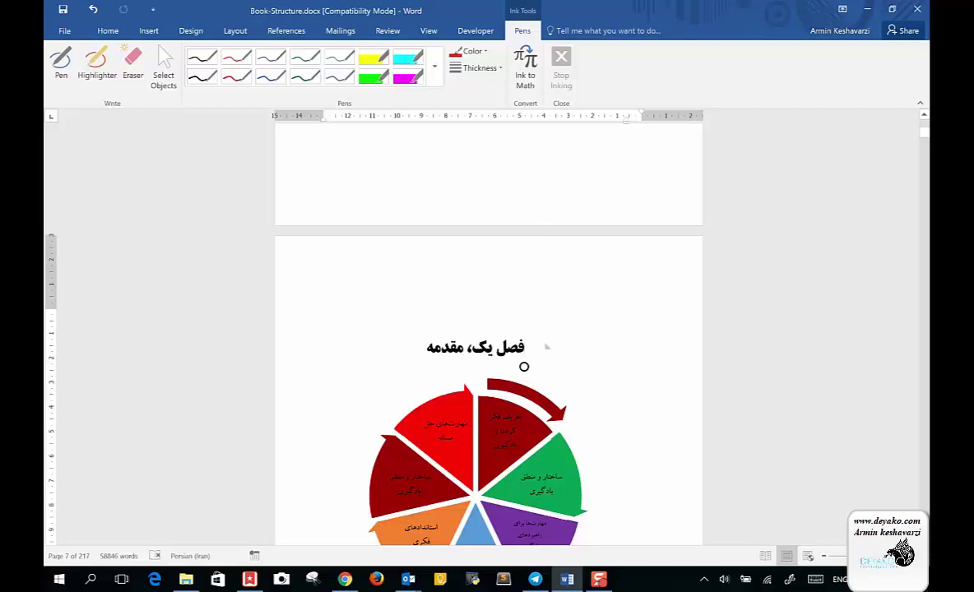
# Switch to Outline view and inspect the section break just above the chapter-one heading
pyautogui.click(430, 32)
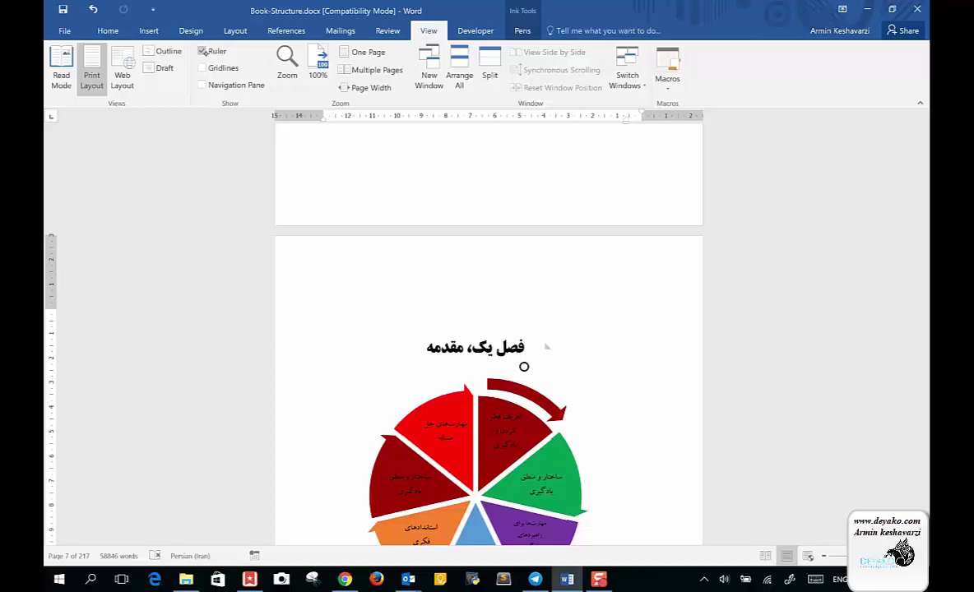
pyautogui.click(164, 51)
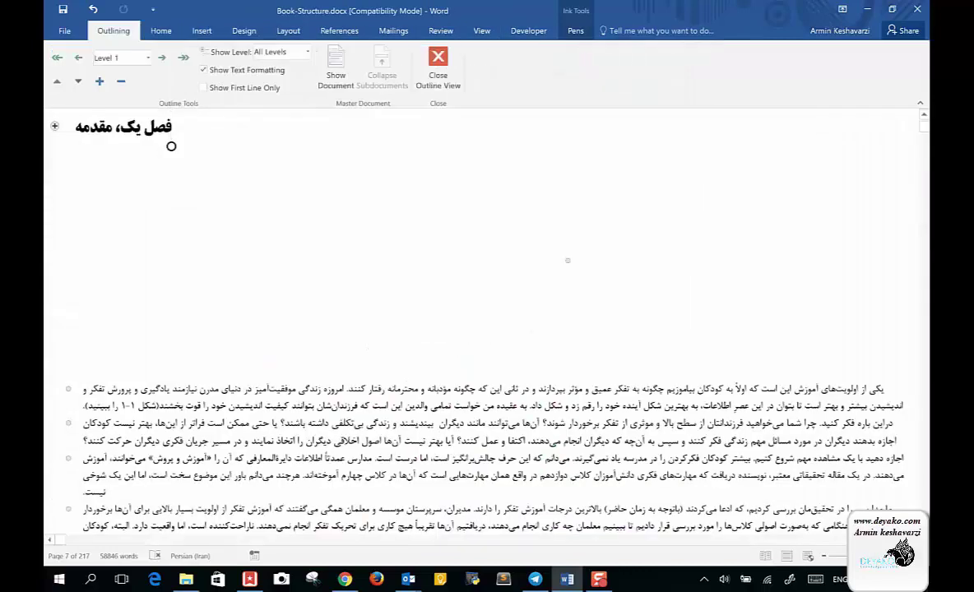
pyautogui.scroll(1, 453, 161)
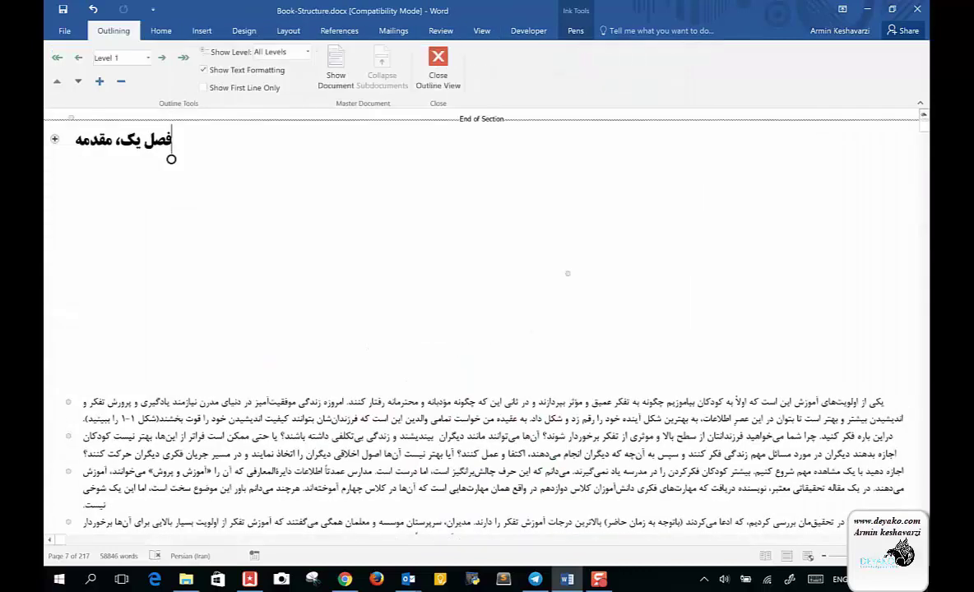
pyautogui.click(467, 134)
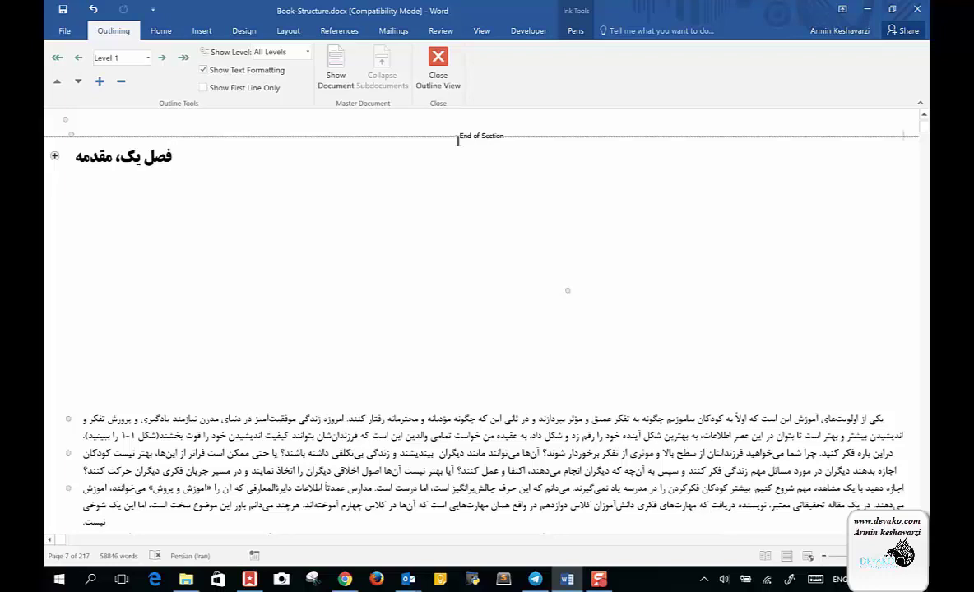
pyautogui.click(184, 148)
# Close Outline view and return to Print Layout around page 7
pyautogui.click(438, 57)
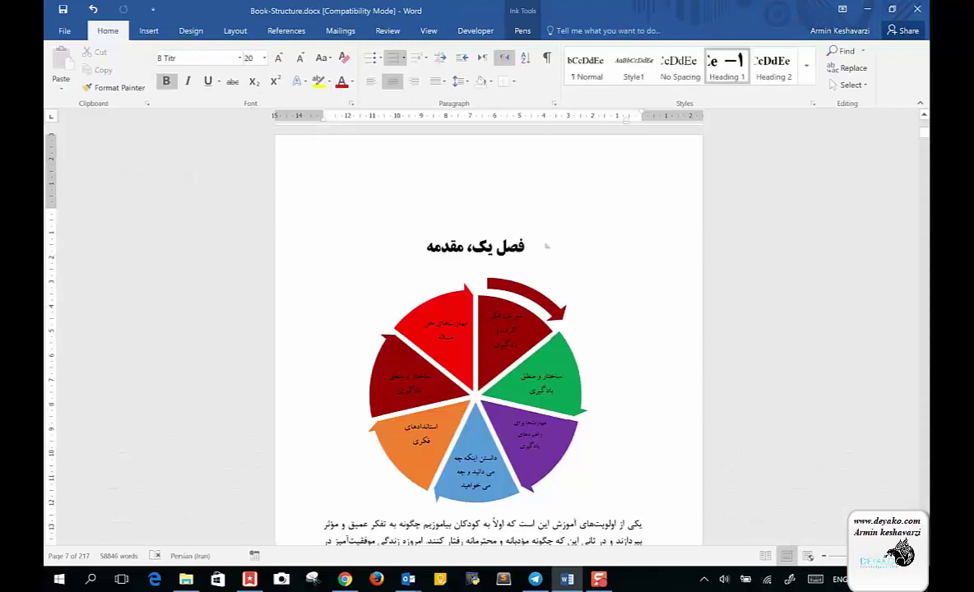
pyautogui.scroll(-5, 545, 246)
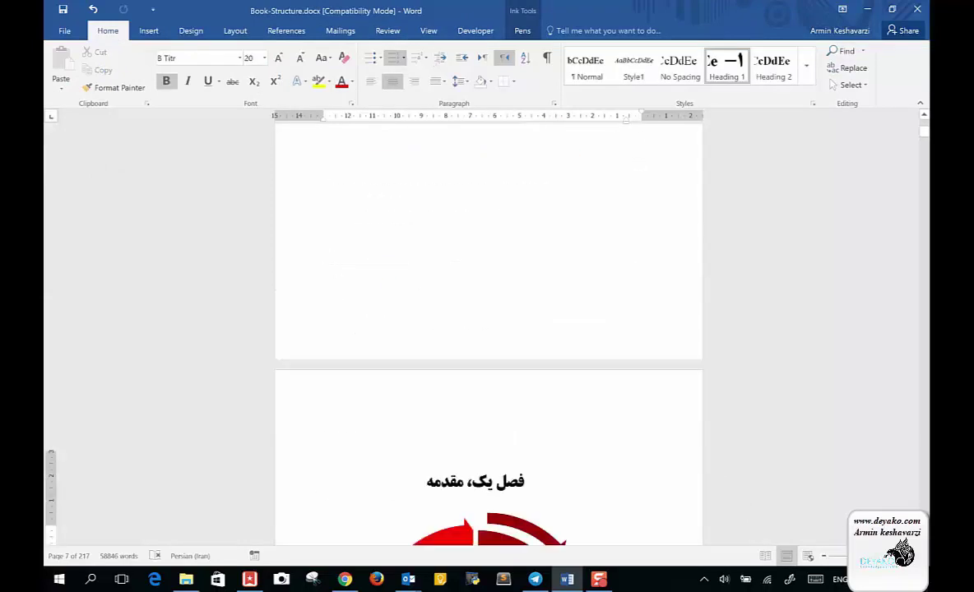
pyautogui.scroll(-1, 489, 329)
pyautogui.scroll(-2, 489, 329)
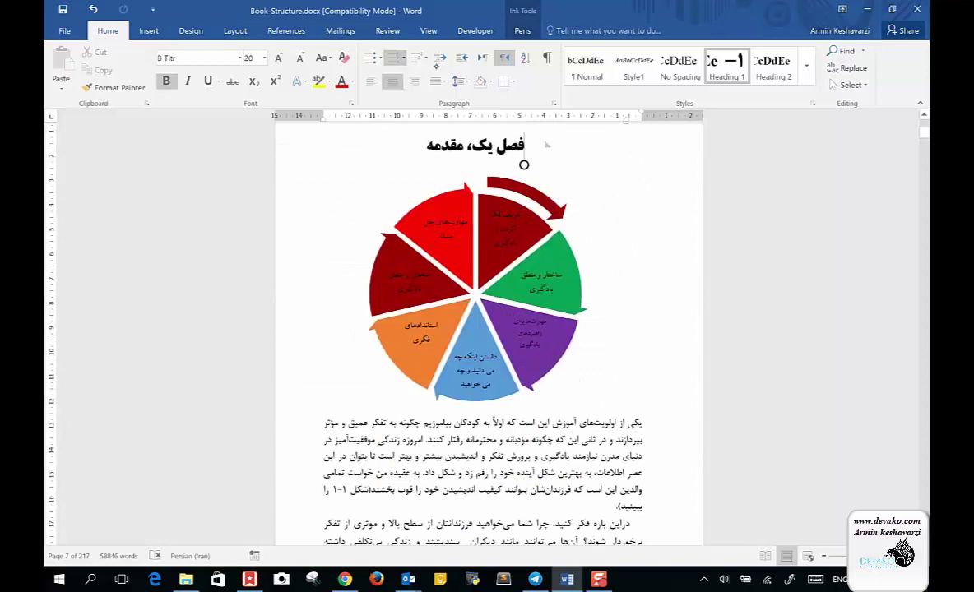
pyautogui.scroll(-2, 489, 329)
pyautogui.scroll(-2, 488, 329)
pyautogui.scroll(5, 488, 329)
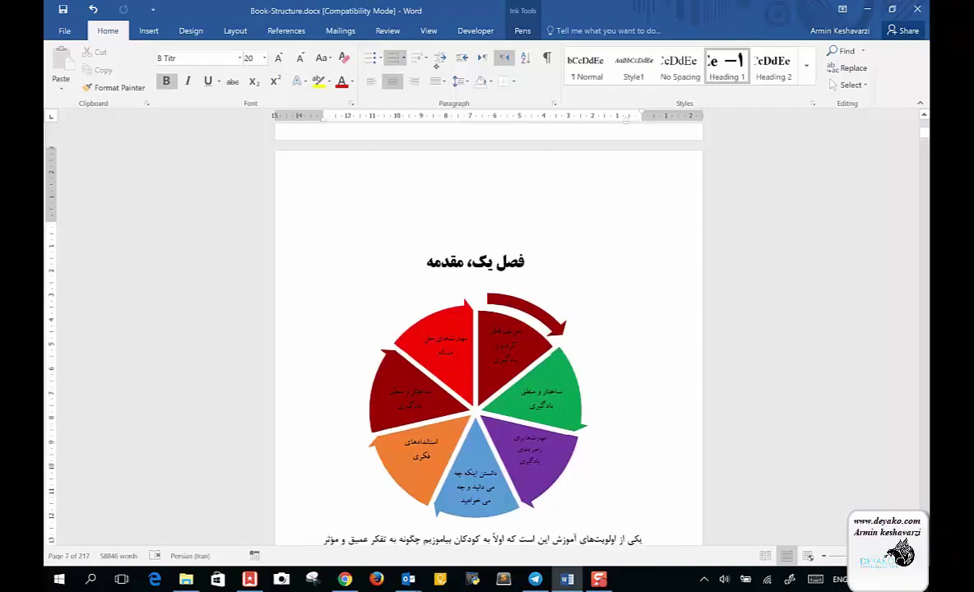
# Open Section 4's First Page Header on page 7 for editing
pyautogui.doubleClick(586, 199)
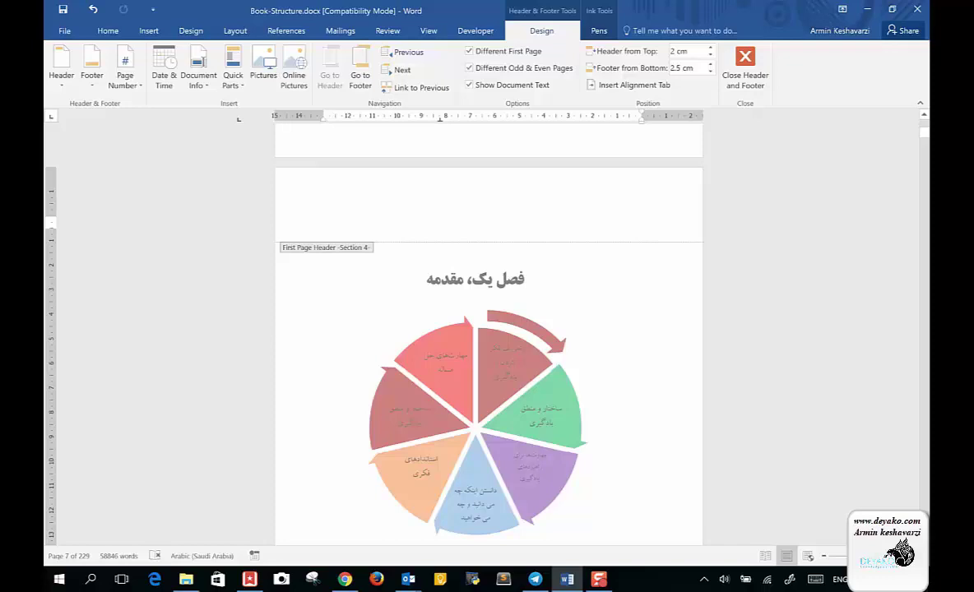
pyautogui.scroll(-4, 346, 211)
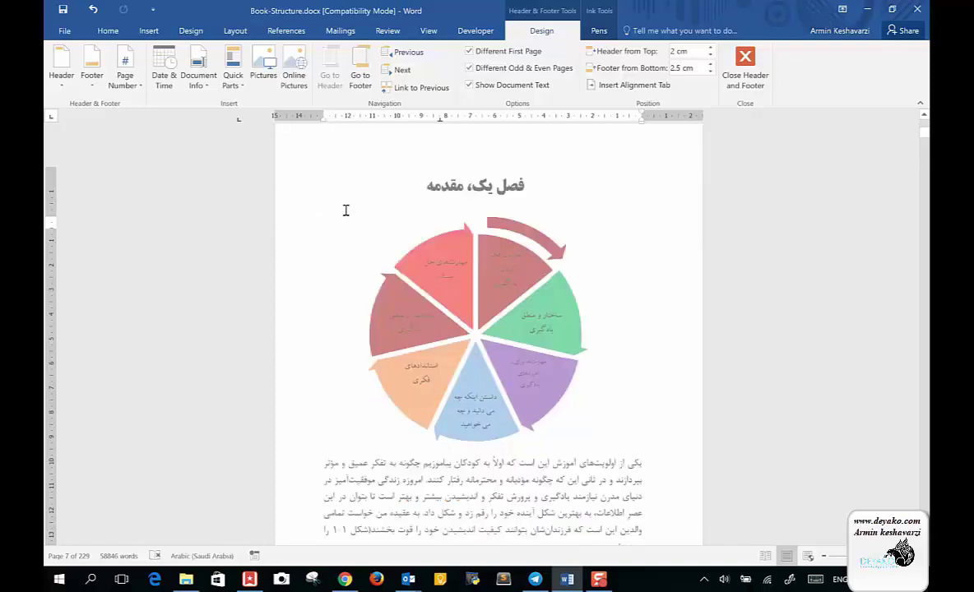
pyautogui.scroll(-2, 346, 210)
pyautogui.scroll(-3, 346, 211)
pyautogui.scroll(4, 345, 211)
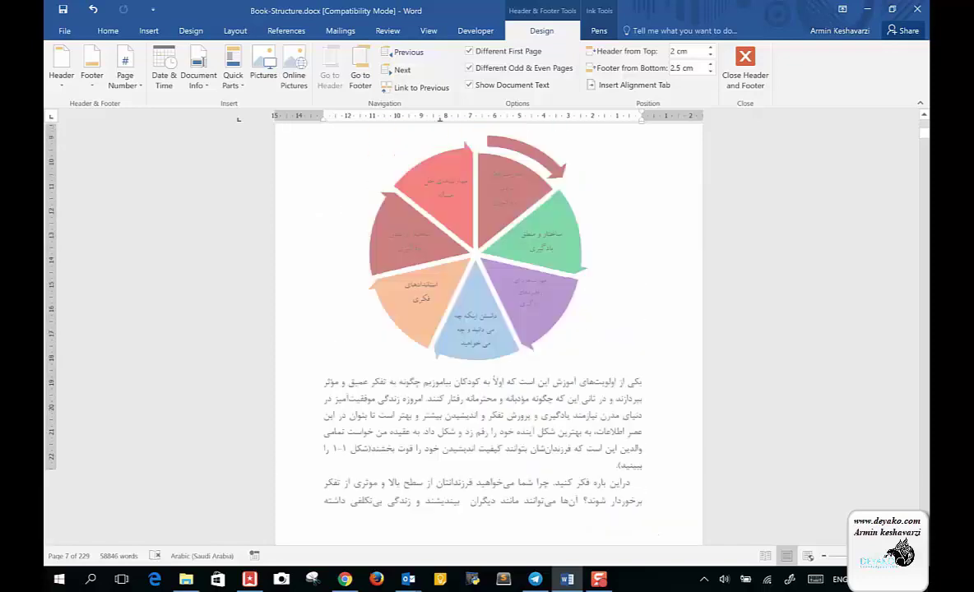
pyautogui.scroll(4, 346, 210)
pyautogui.scroll(1, 344, 209)
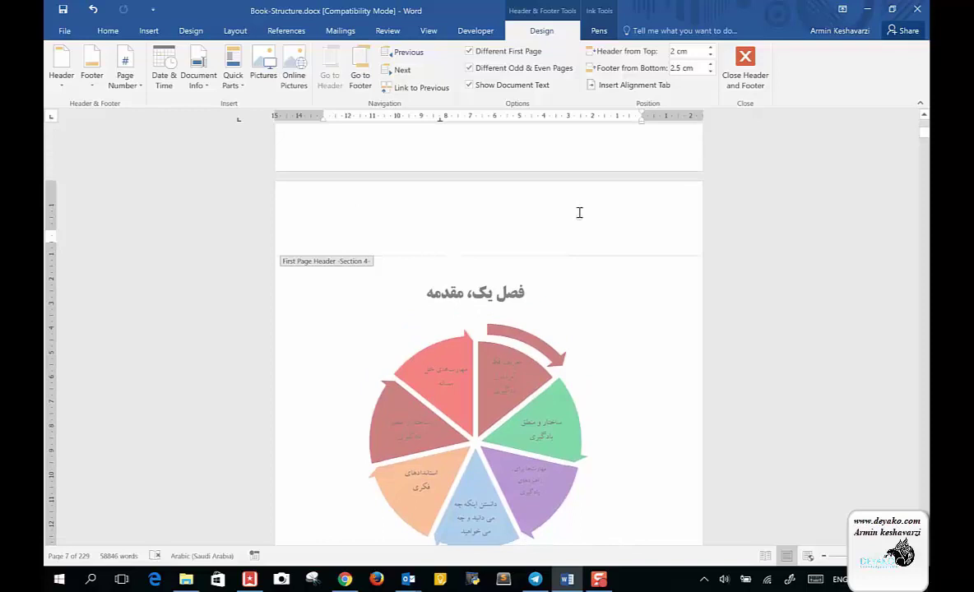
pyautogui.scroll(-3, 580, 213)
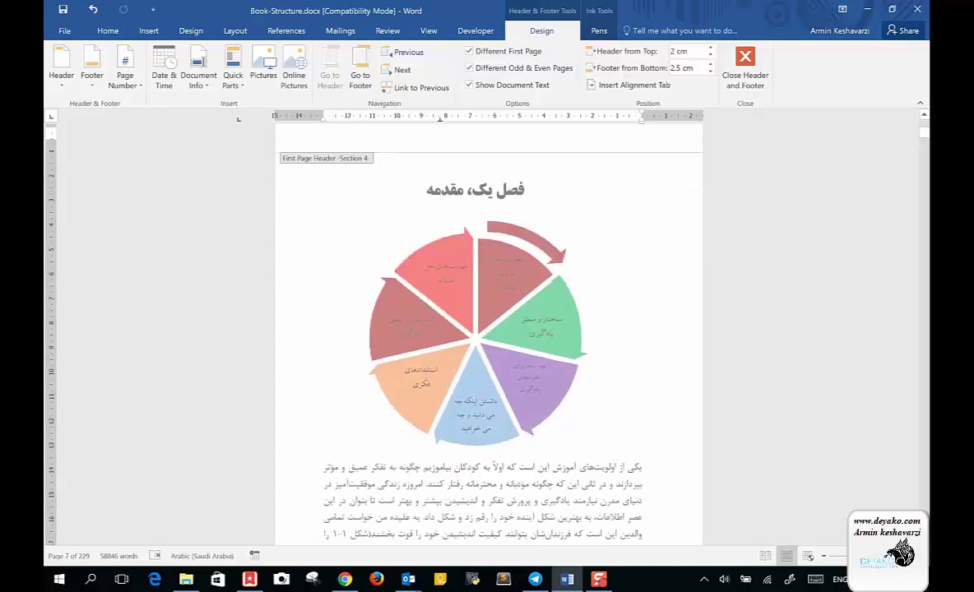
pyautogui.doubleClick(633, 466)
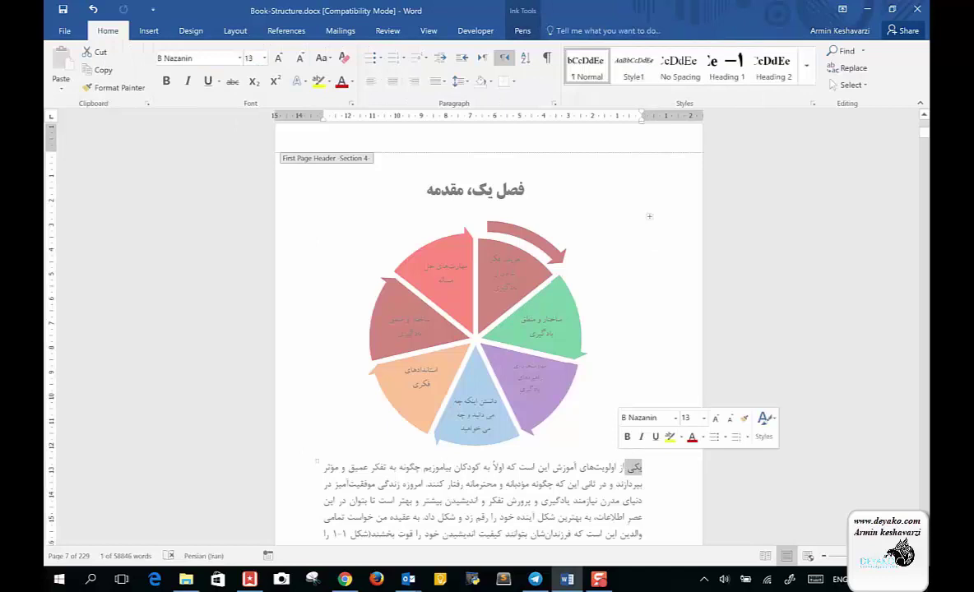
pyautogui.doubleClick(583, 132)
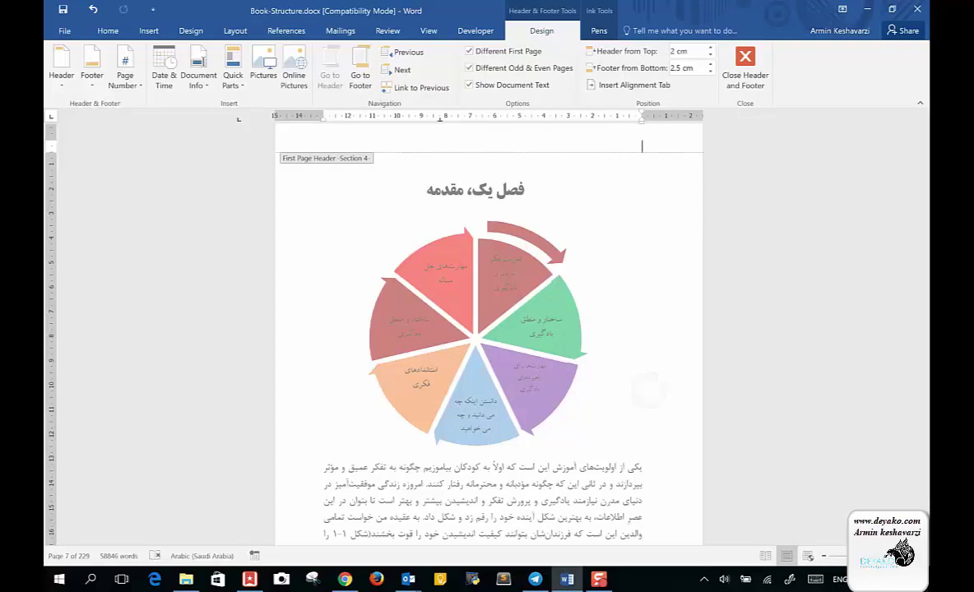
# Leave the first-page header and scroll down to the next page
pyautogui.doubleClick(649, 390)
pyautogui.scroll(-6, 649, 390)
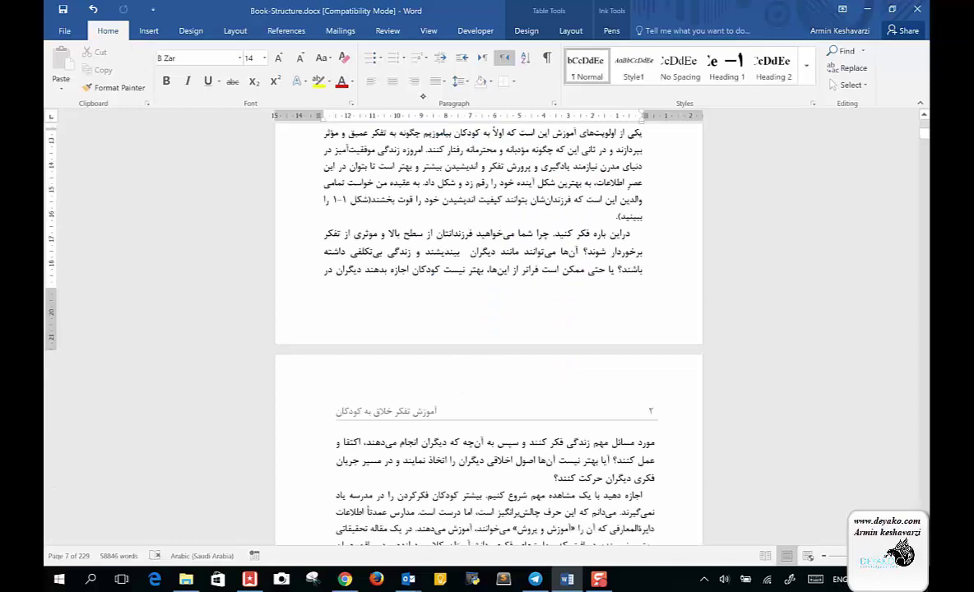
pyautogui.scroll(-2, 488, 329)
pyautogui.scroll(-2, 489, 330)
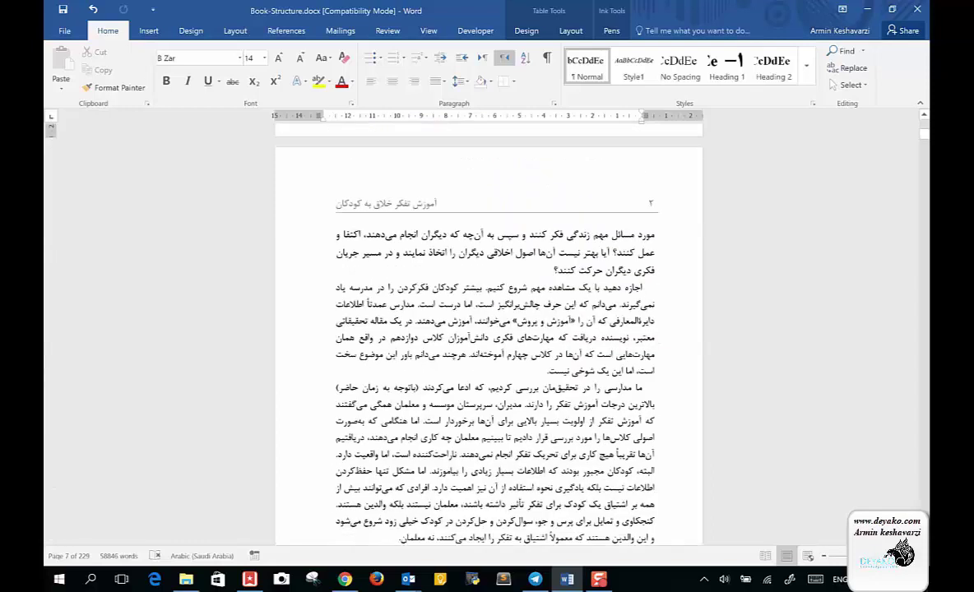
# Turn on Link to Previous for chapter one's even-page header, then exit header editing
pyautogui.doubleClick(523, 218)
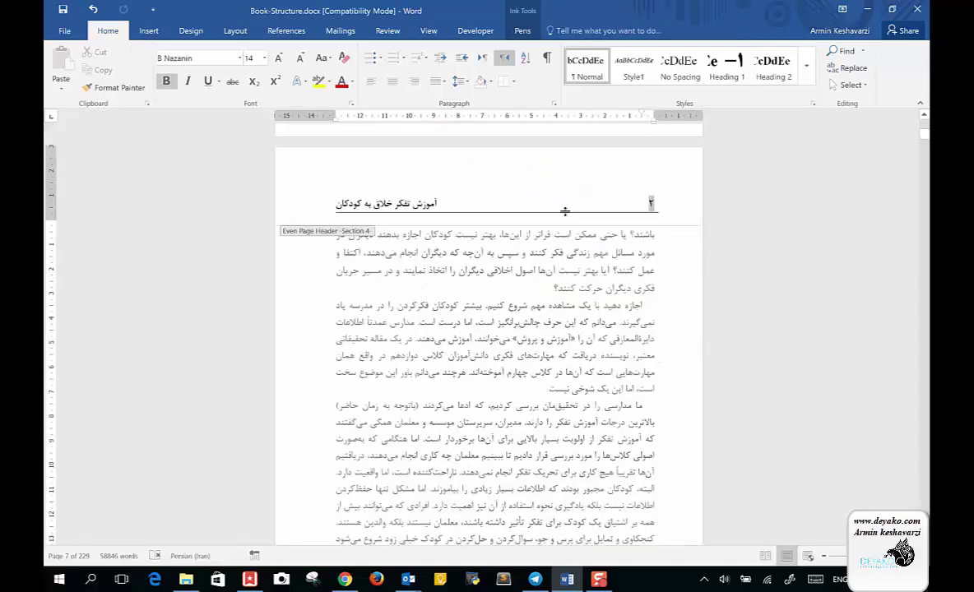
pyautogui.click(650, 204)
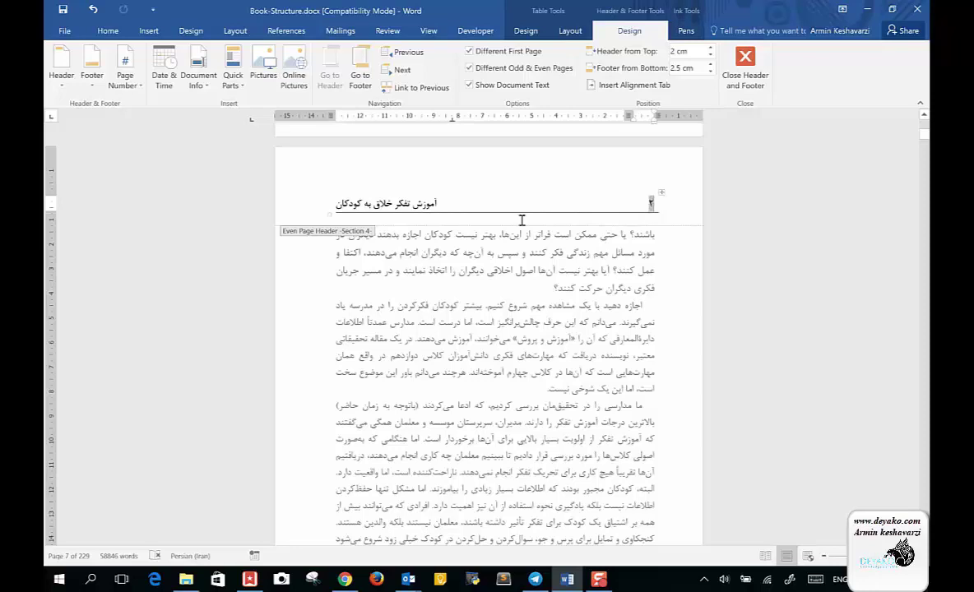
pyautogui.click(402, 205)
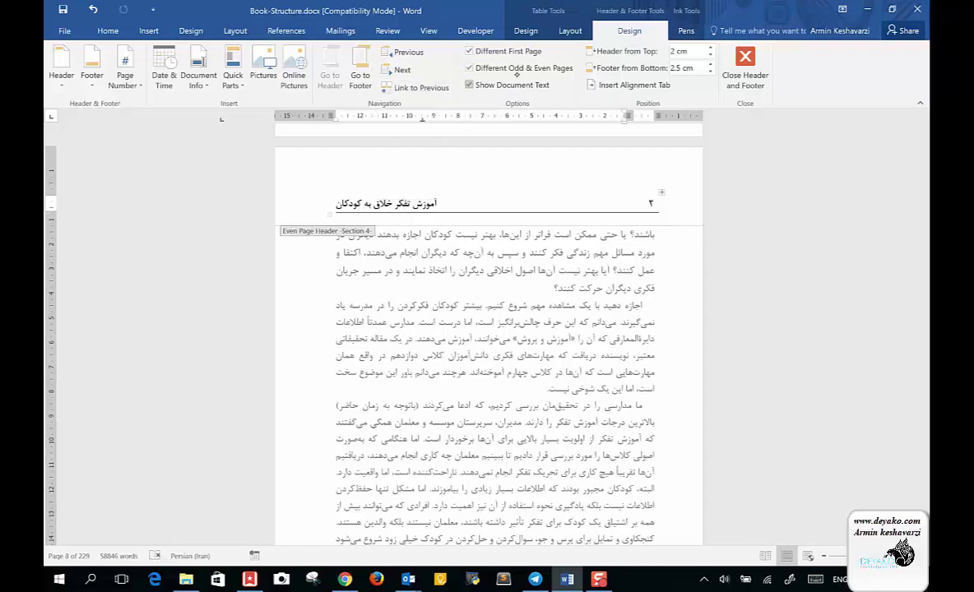
pyautogui.click(416, 87)
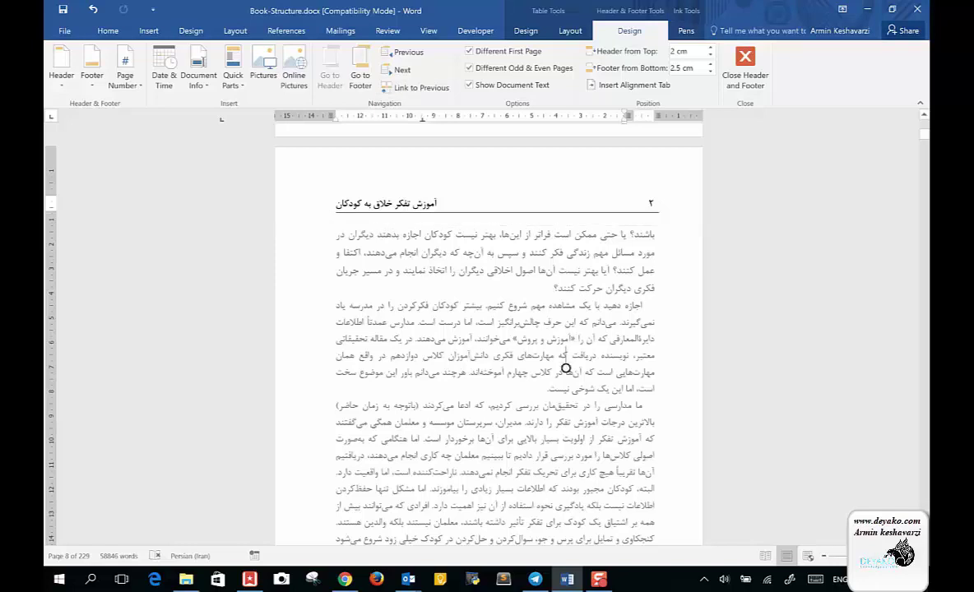
pyautogui.scroll(-1, 565, 370)
pyautogui.doubleClick(561, 365)
pyautogui.scroll(-3, 562, 366)
# Scroll down to page ۳ and its odd-page header 'فصل اول - مقدمه'
pyautogui.scroll(-1, 531, 331)
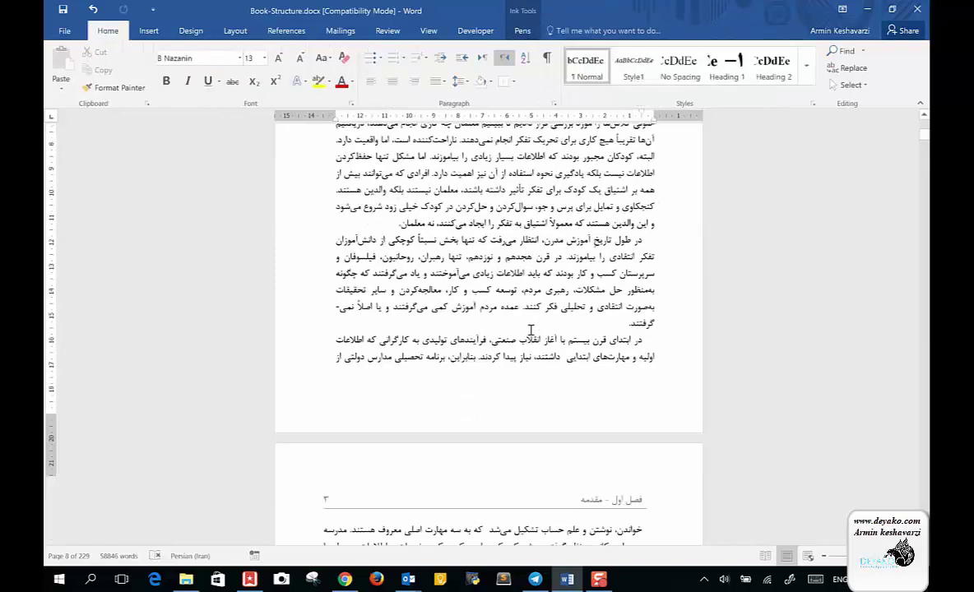
pyautogui.scroll(-2, 531, 331)
pyautogui.scroll(-2, 530, 331)
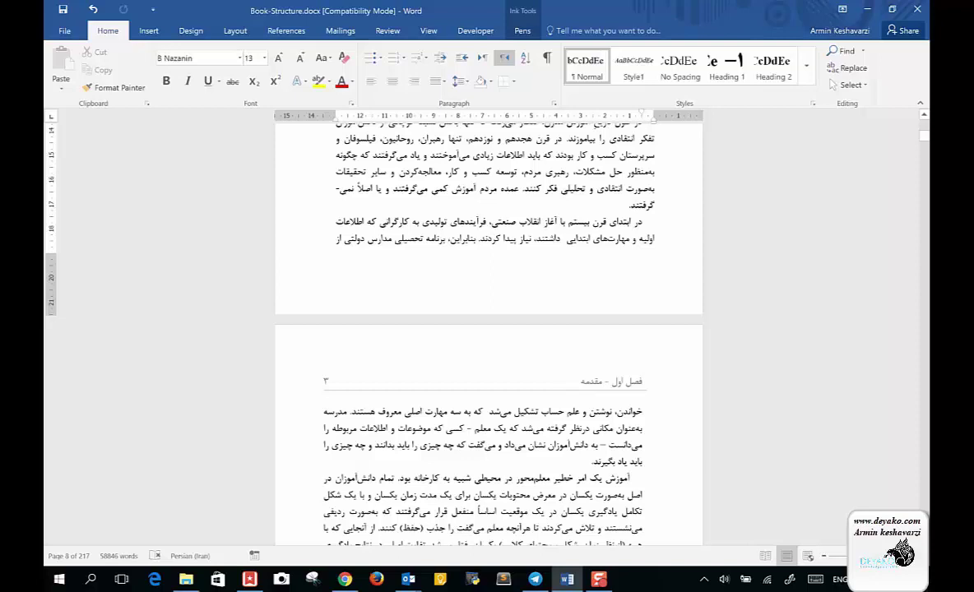
pyautogui.scroll(-4, 488, 329)
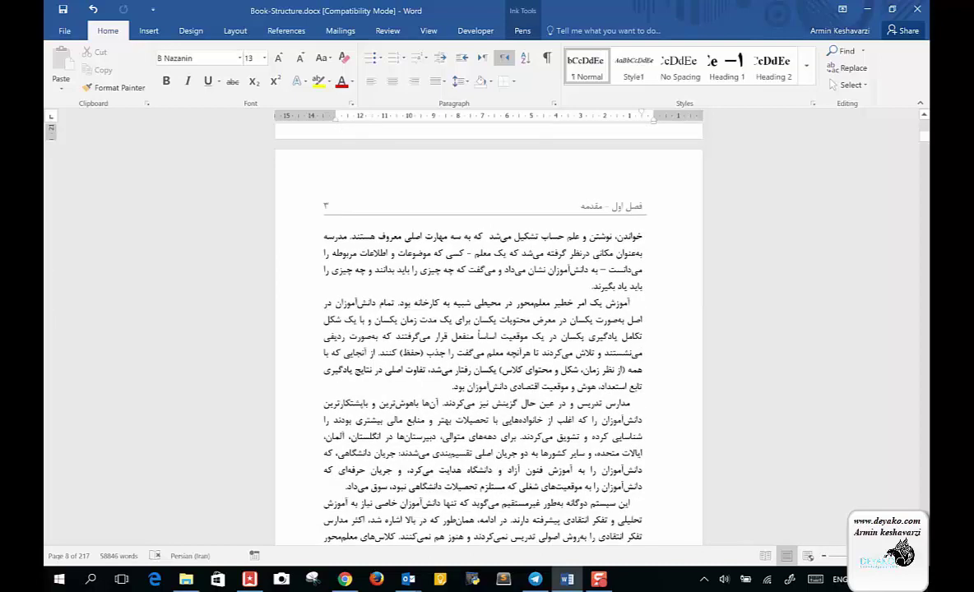
pyautogui.doubleClick(460, 202)
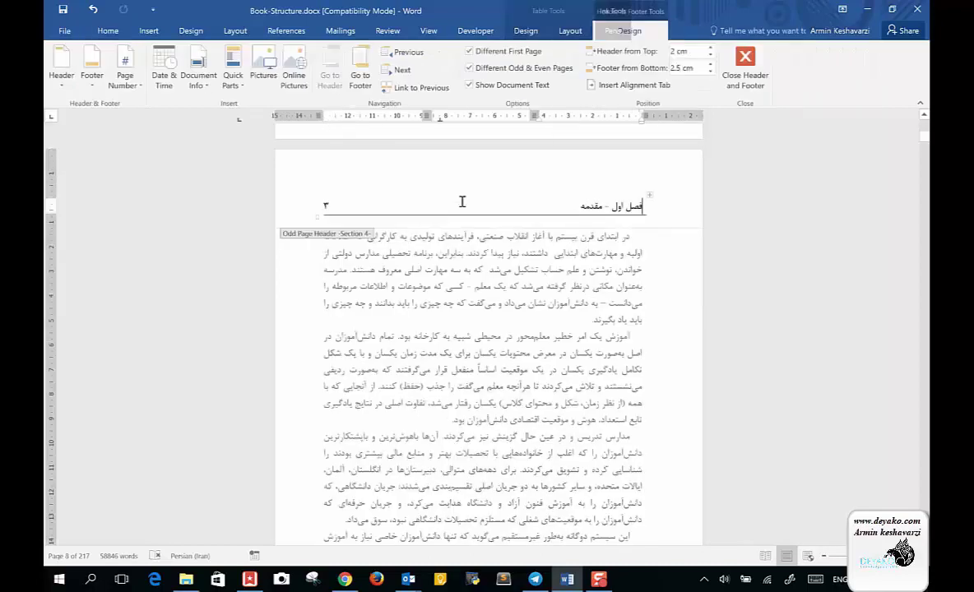
pyautogui.moveTo(580, 206); pyautogui.dragTo(645, 206)
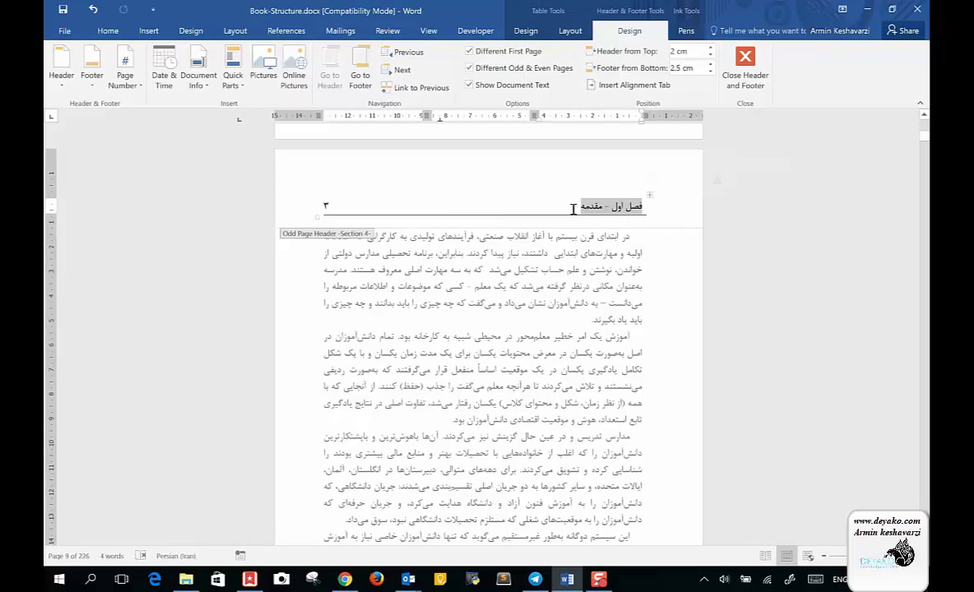
pyautogui.click(574, 209)
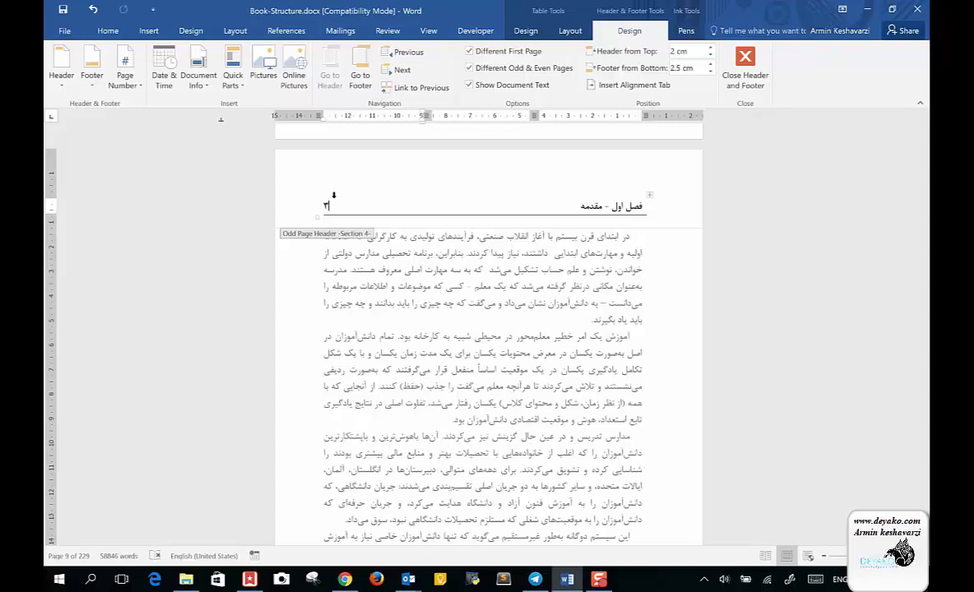
pyautogui.doubleClick(485, 298)
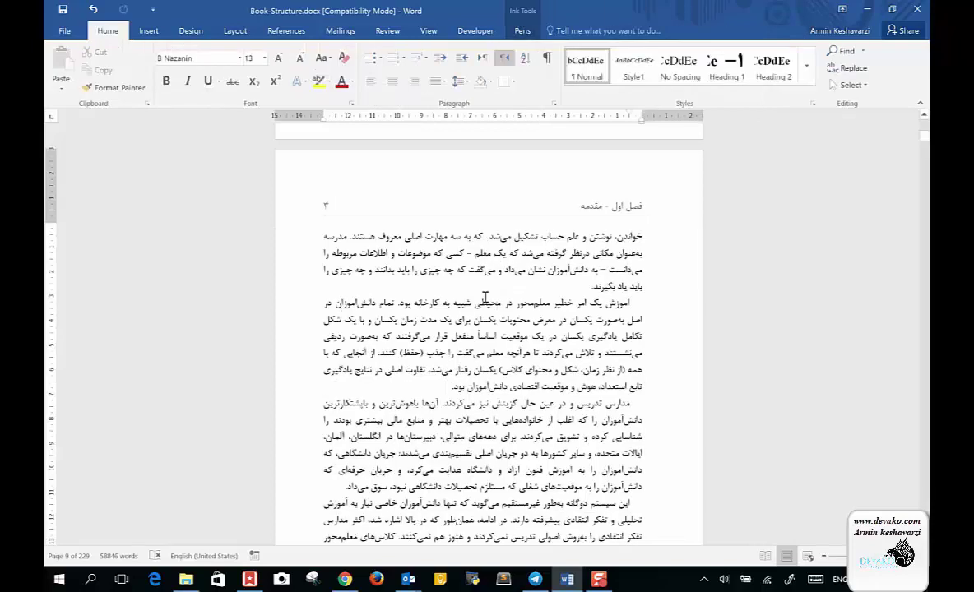
# Scroll to page 9 and place the caret in its body text
pyautogui.scroll(-2, 485, 297)
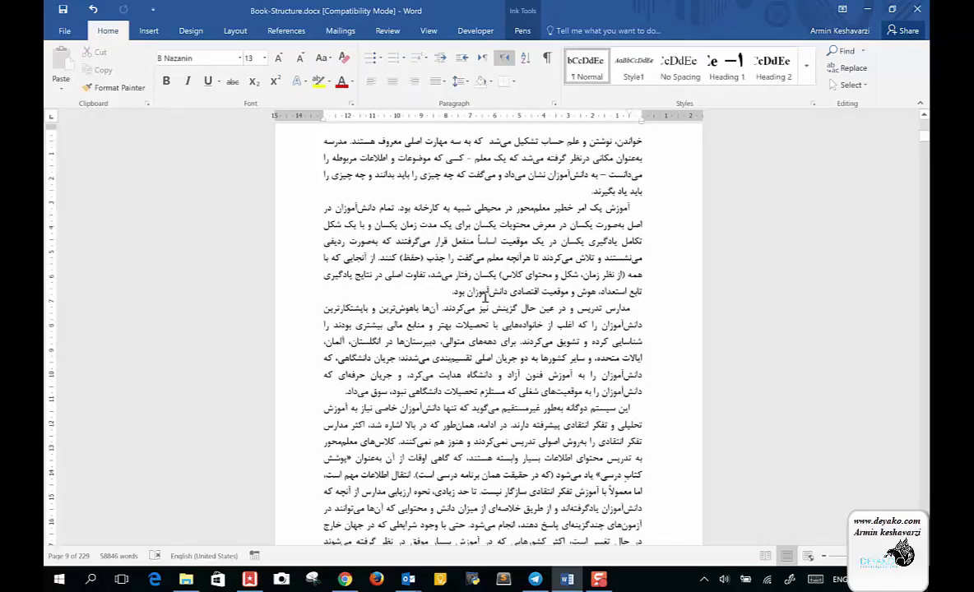
pyautogui.scroll(-1, 485, 298)
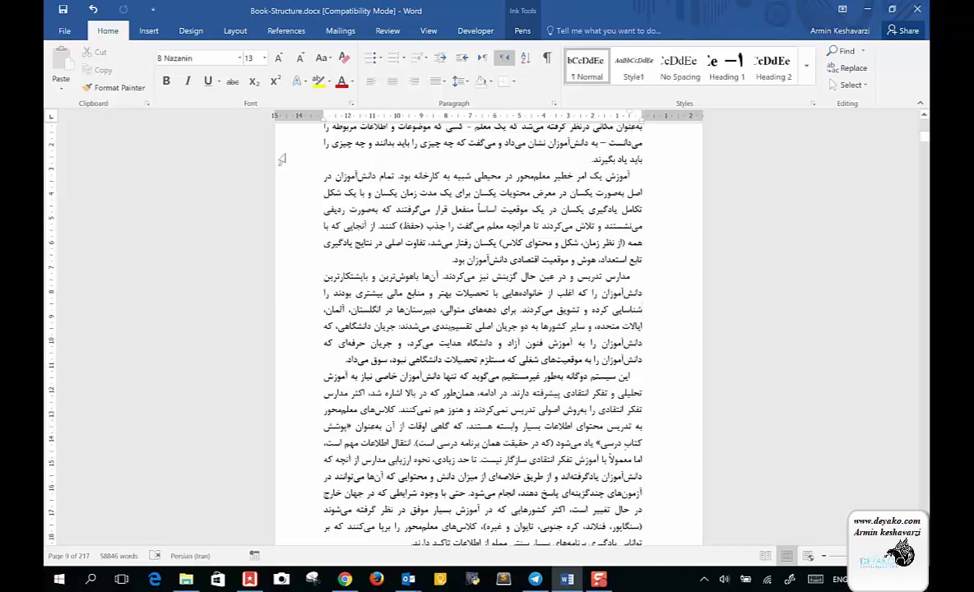
pyautogui.doubleClick(626, 177)
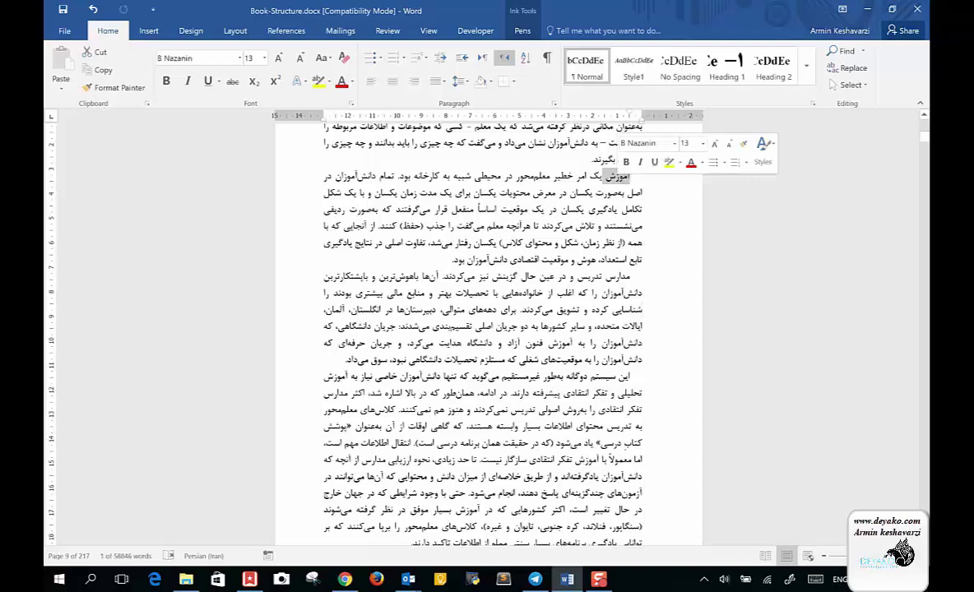
pyautogui.click(484, 272)
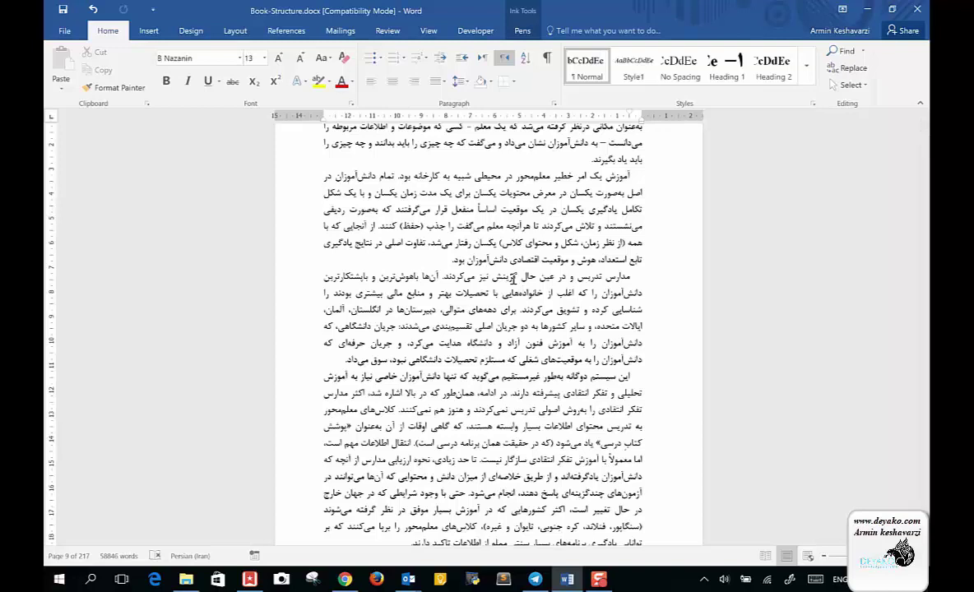
# Open Page Setup from Layout's Margins presets, then cancel without applying changes
pyautogui.click(235, 30)
pyautogui.click(61, 64)
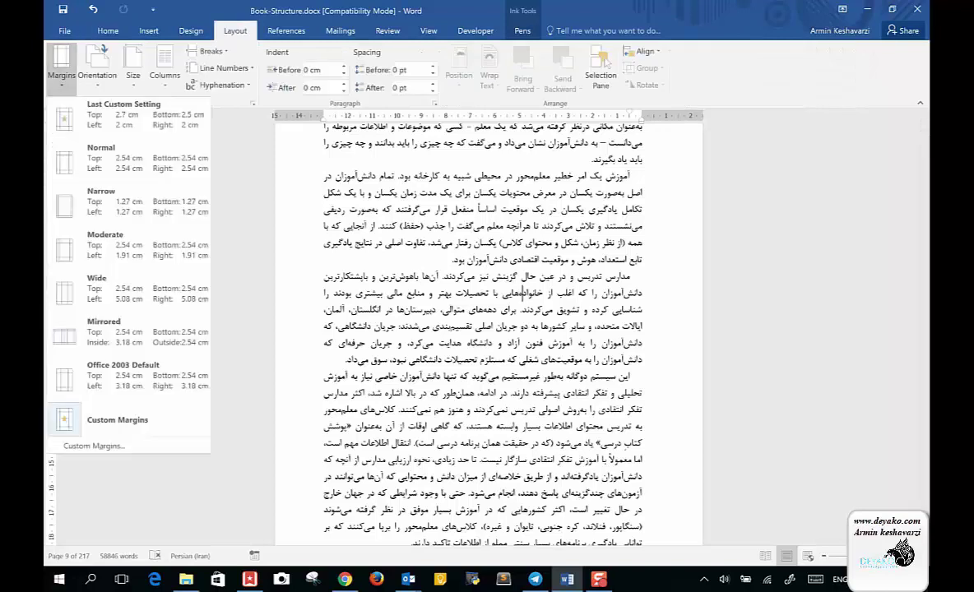
pyautogui.click(98, 446)
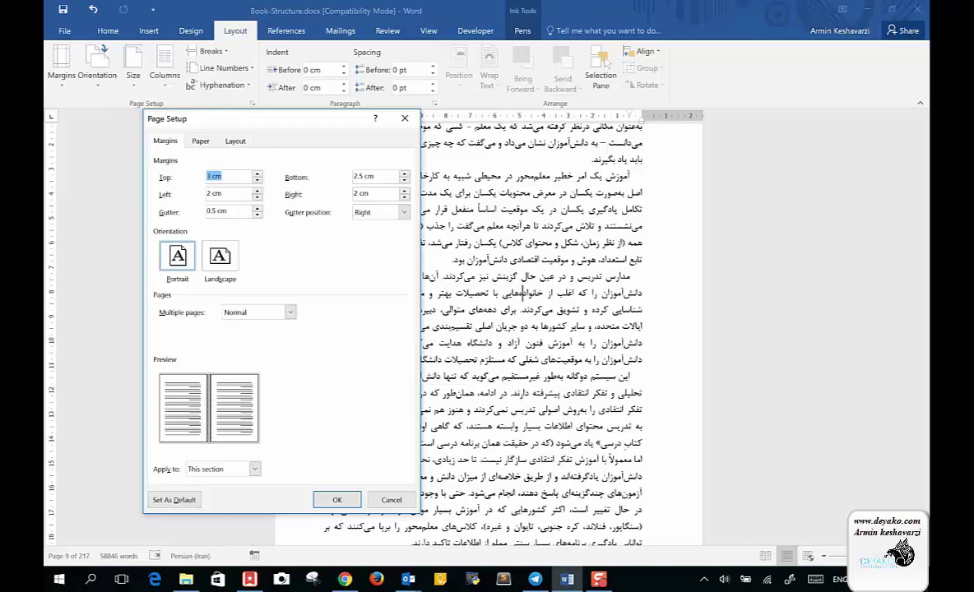
pyautogui.click(392, 500)
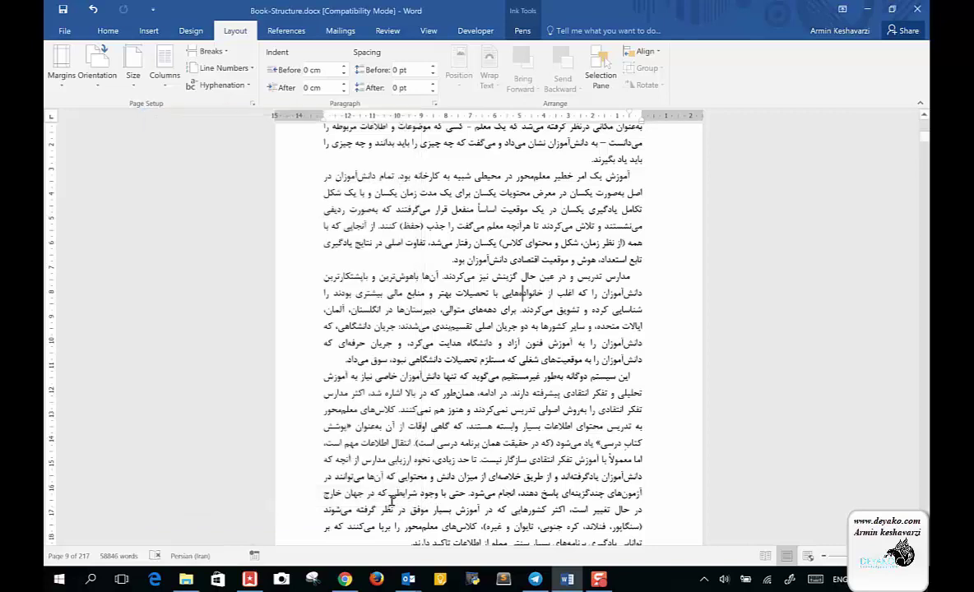
# Scroll to page 12's line chart and put the caret in its figure caption
pyautogui.scroll(-2, 392, 500)
pyautogui.scroll(-1, 392, 500)
pyautogui.scroll(-1, 392, 499)
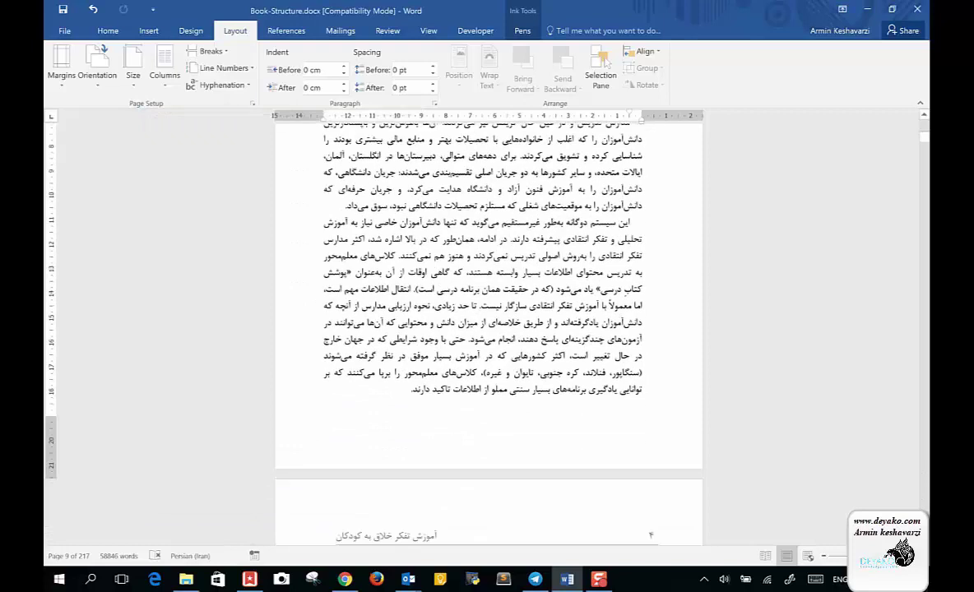
pyautogui.scroll(-1, 391, 499)
pyautogui.scroll(-2, 391, 499)
pyautogui.scroll(-1, 392, 500)
pyautogui.scroll(-1, 392, 500)
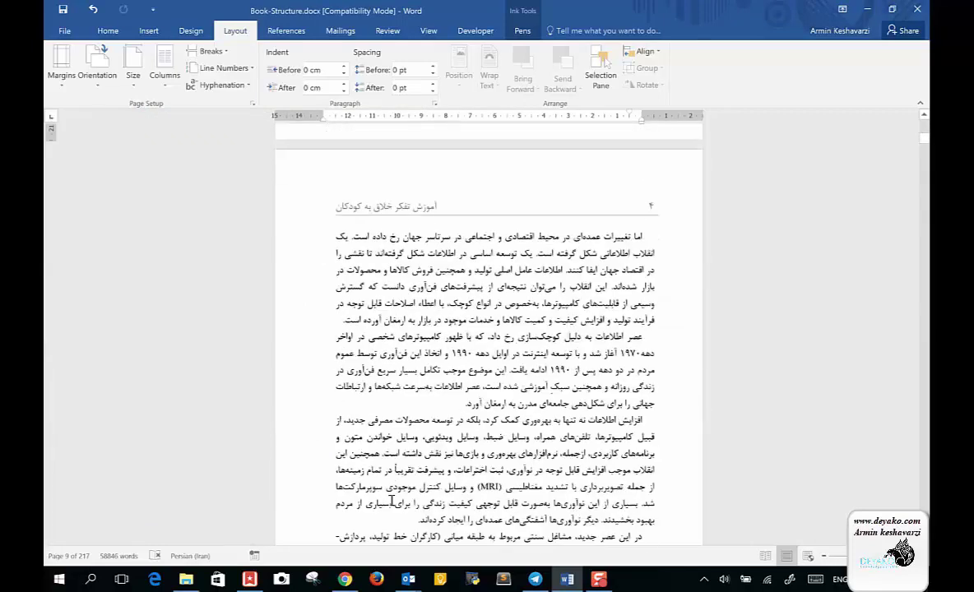
pyautogui.scroll(-2, 392, 499)
pyautogui.scroll(-1, 392, 499)
pyautogui.scroll(-4, 392, 499)
pyautogui.scroll(-1, 391, 500)
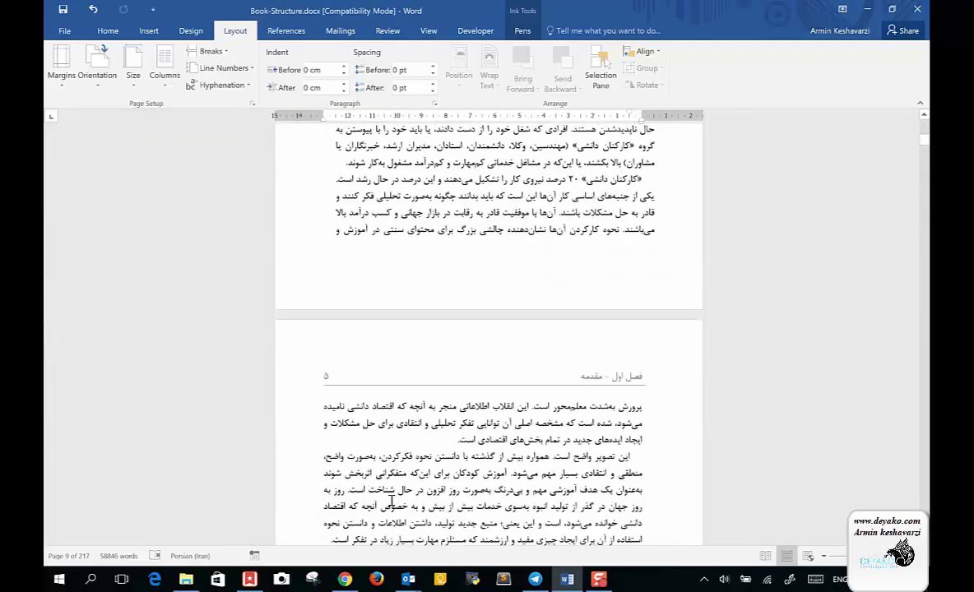
pyautogui.scroll(-1, 391, 500)
pyautogui.scroll(-2, 392, 499)
pyautogui.scroll(-2, 392, 499)
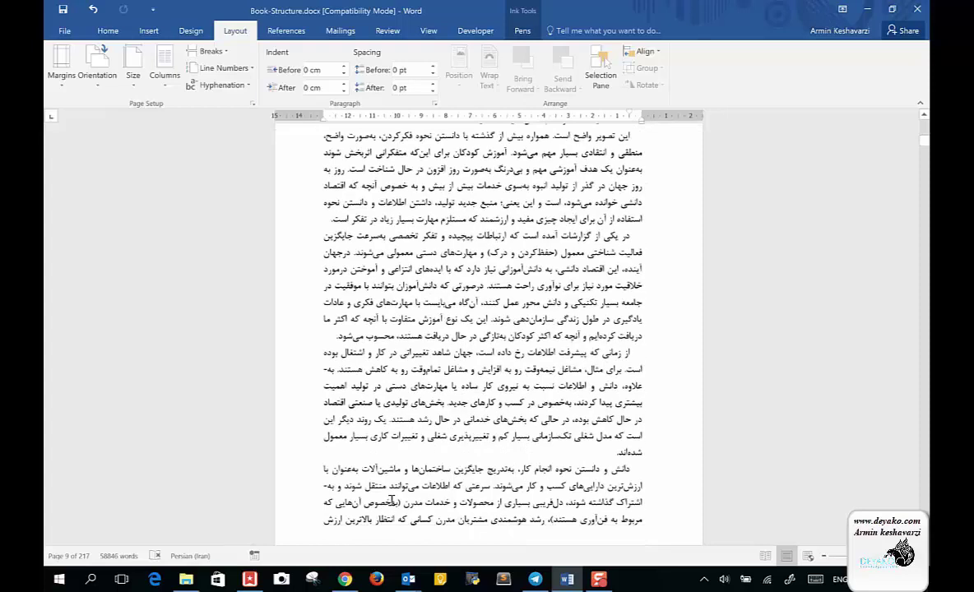
pyautogui.scroll(-3, 392, 499)
pyautogui.scroll(-3, 391, 499)
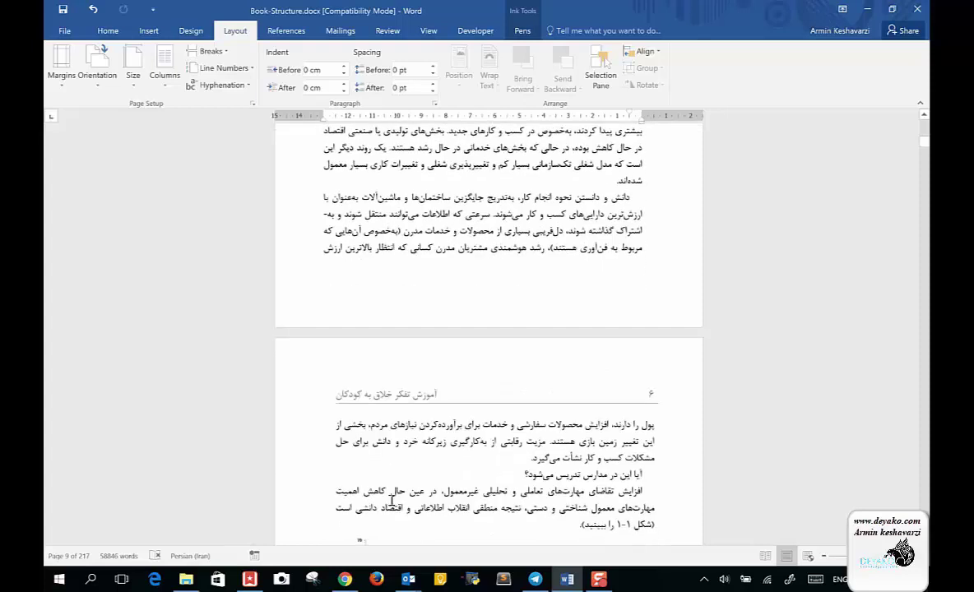
pyautogui.scroll(-3, 392, 499)
pyautogui.scroll(-1, 391, 499)
pyautogui.scroll(-1, 391, 499)
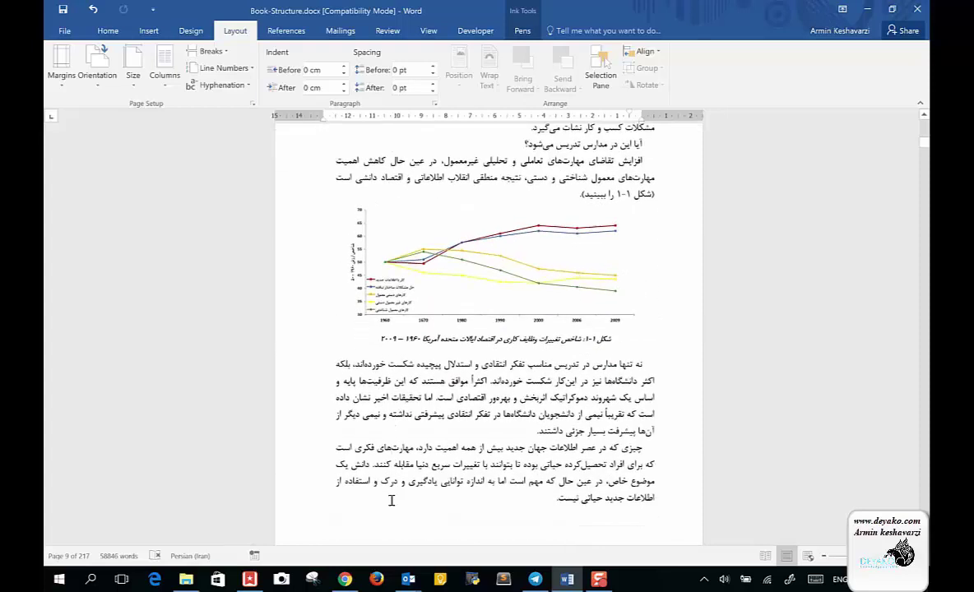
pyautogui.click(609, 338)
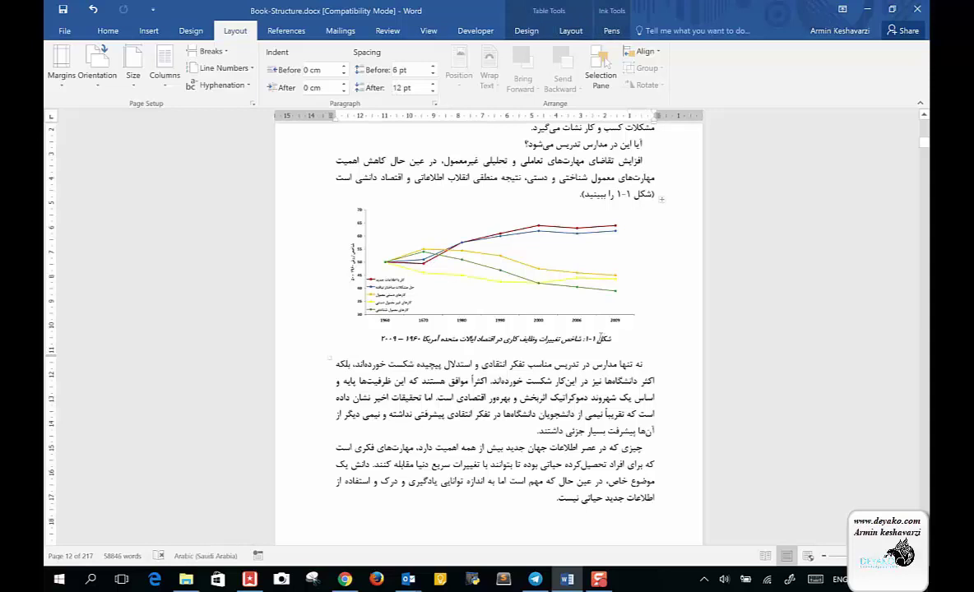
# Check the Insert Caption dialog with the شکل label selected, then close it
pyautogui.hotkey('alt', 's')
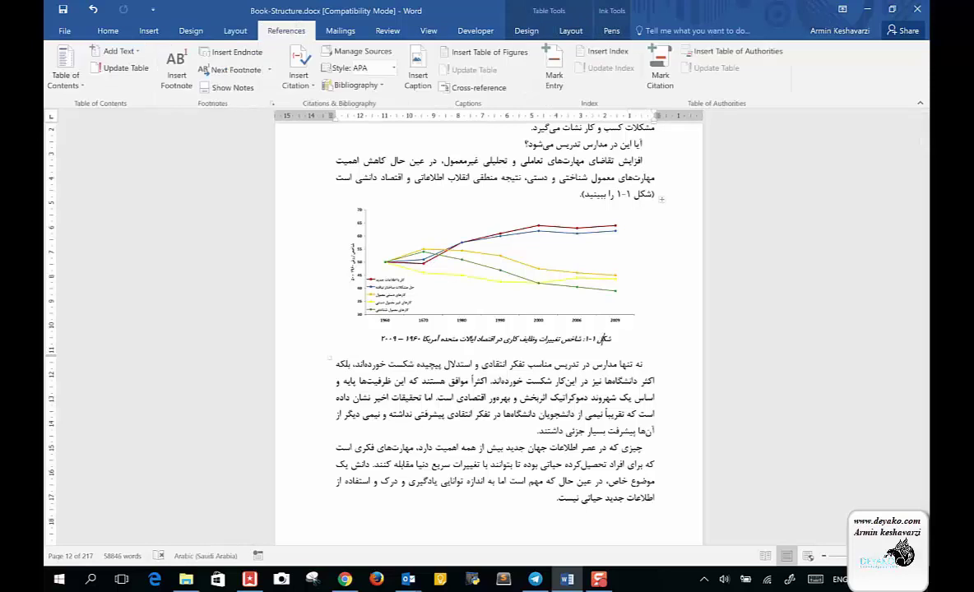
pyautogui.click(417, 82)
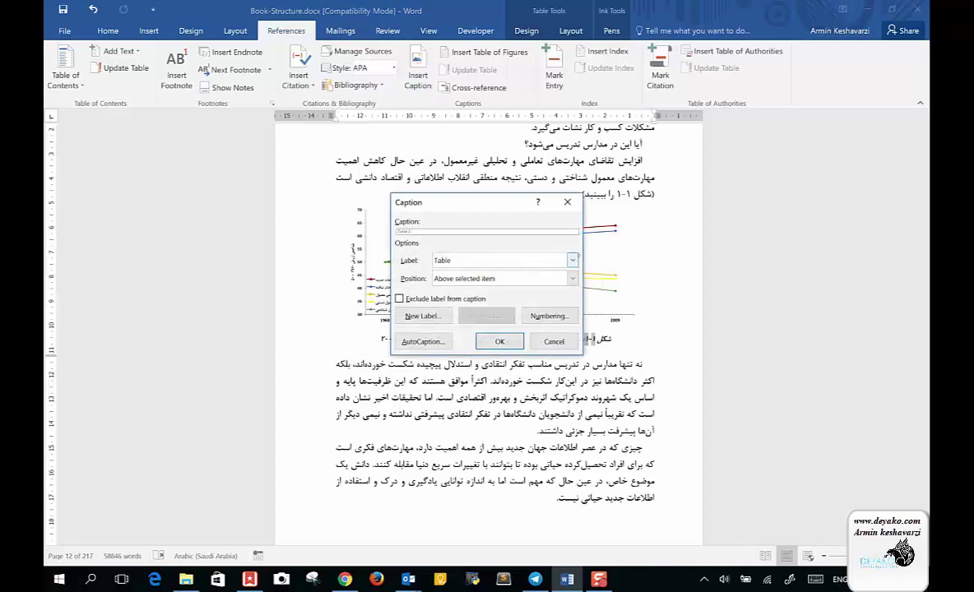
pyautogui.click(572, 260)
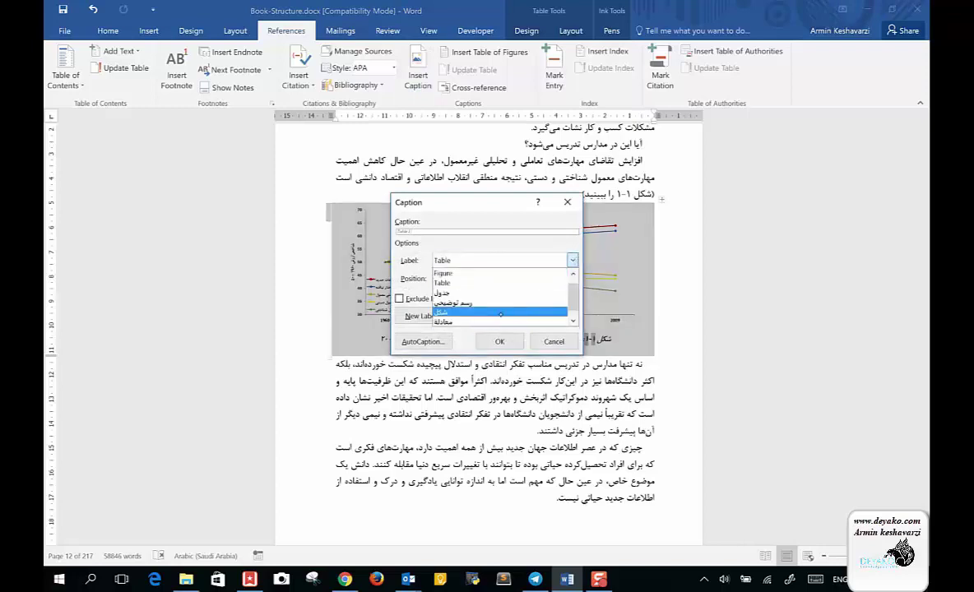
pyautogui.click(495, 314)
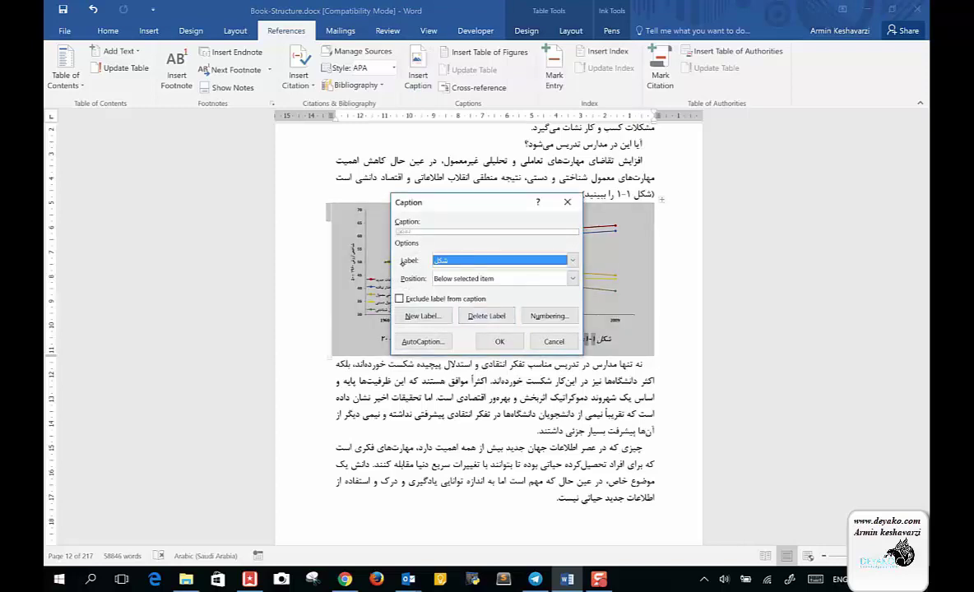
pyautogui.click(500, 342)
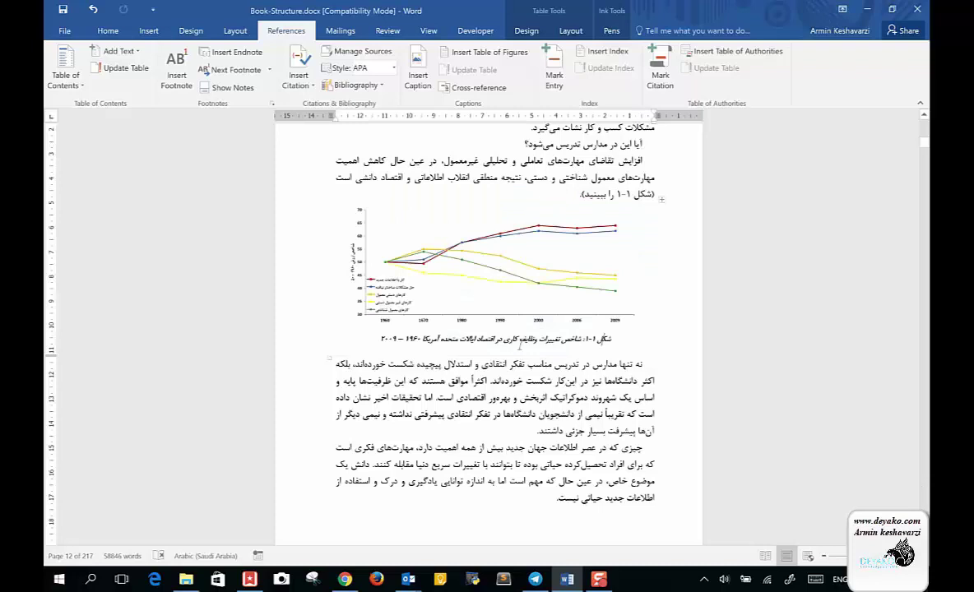
# Inspect Style1's font settings under Modify > Format > Font, cancelling without changes
pyautogui.click(459, 332)
pyautogui.click(108, 31)
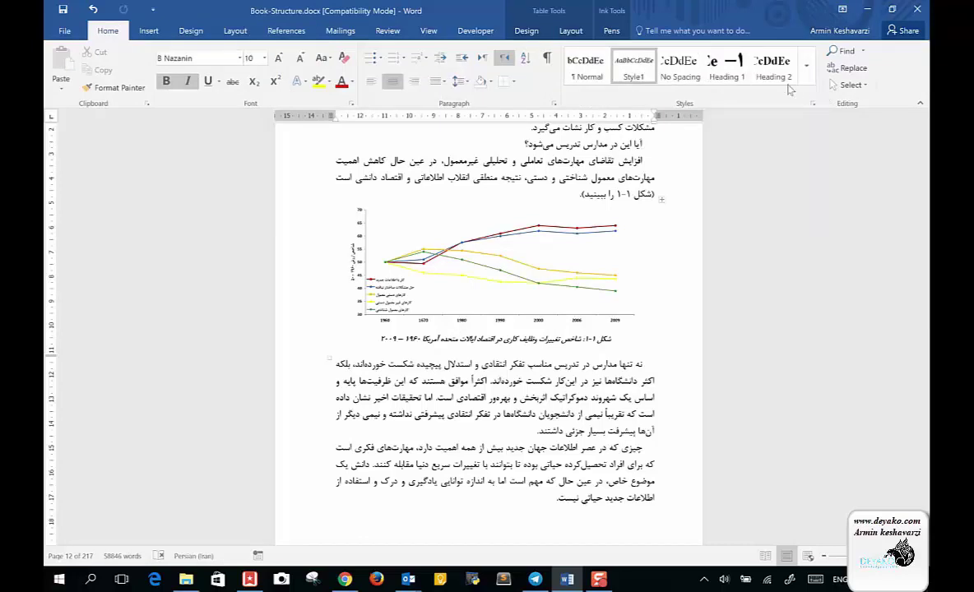
pyautogui.click(811, 102)
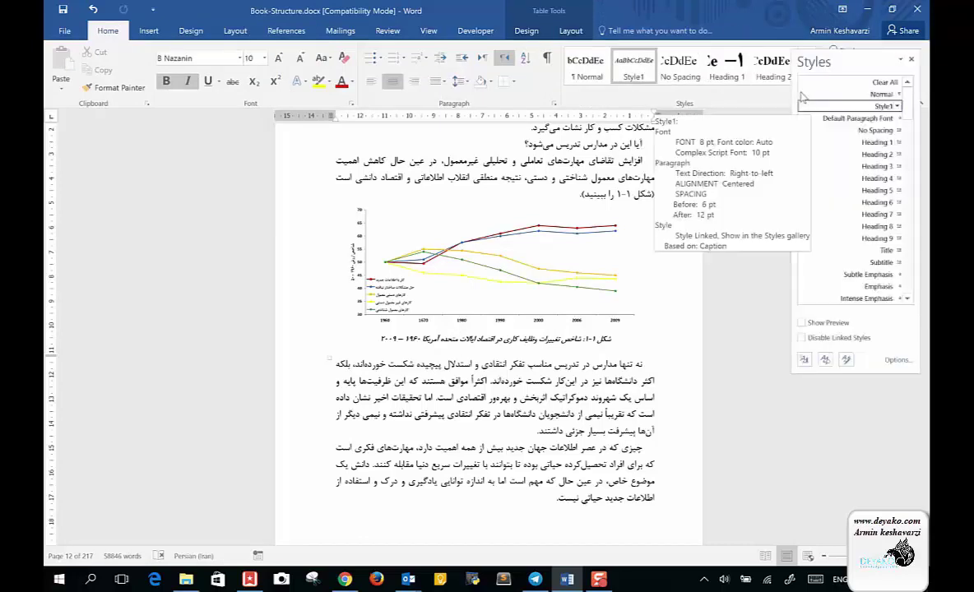
pyautogui.click(898, 106)
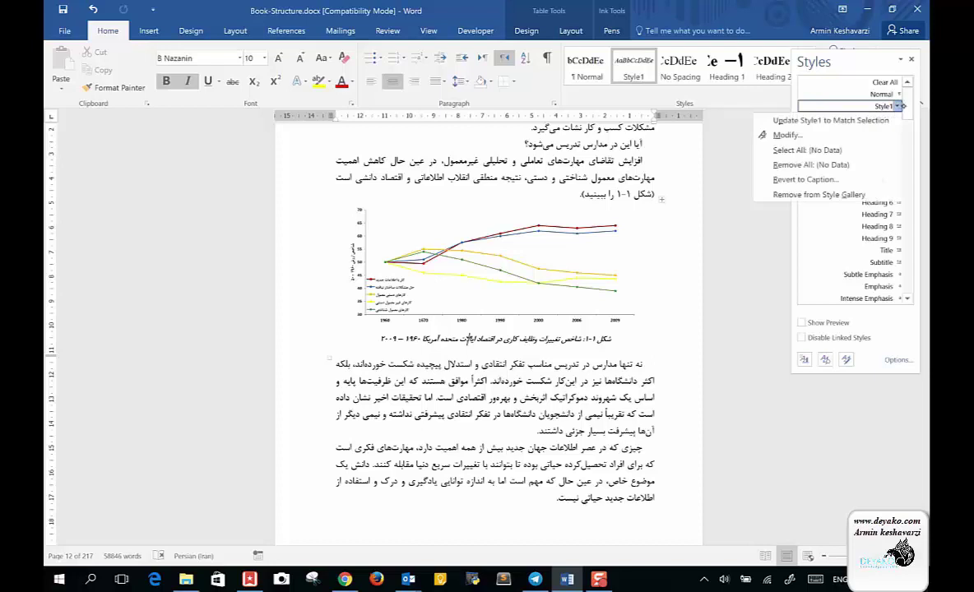
pyautogui.click(861, 134)
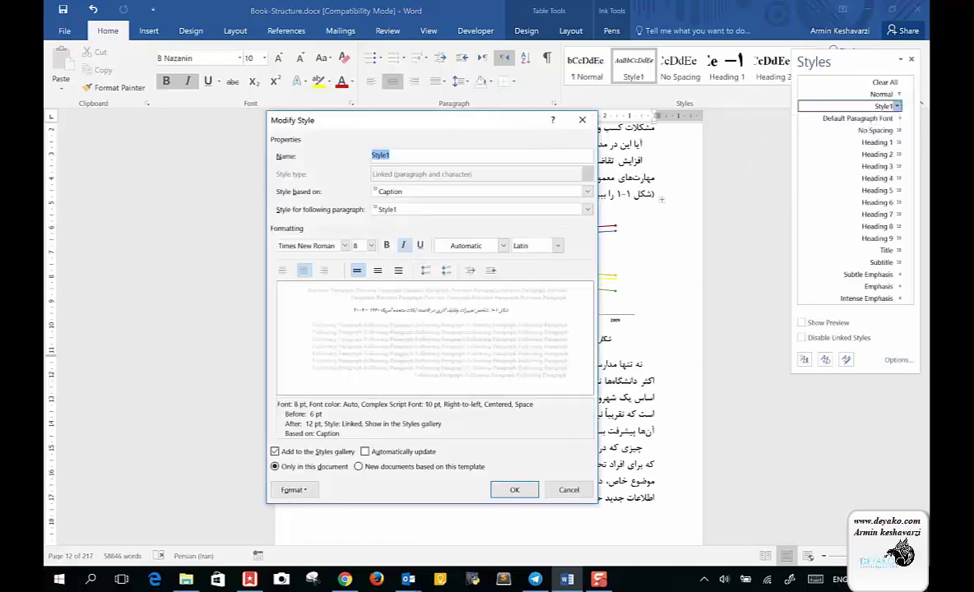
pyautogui.click(293, 490)
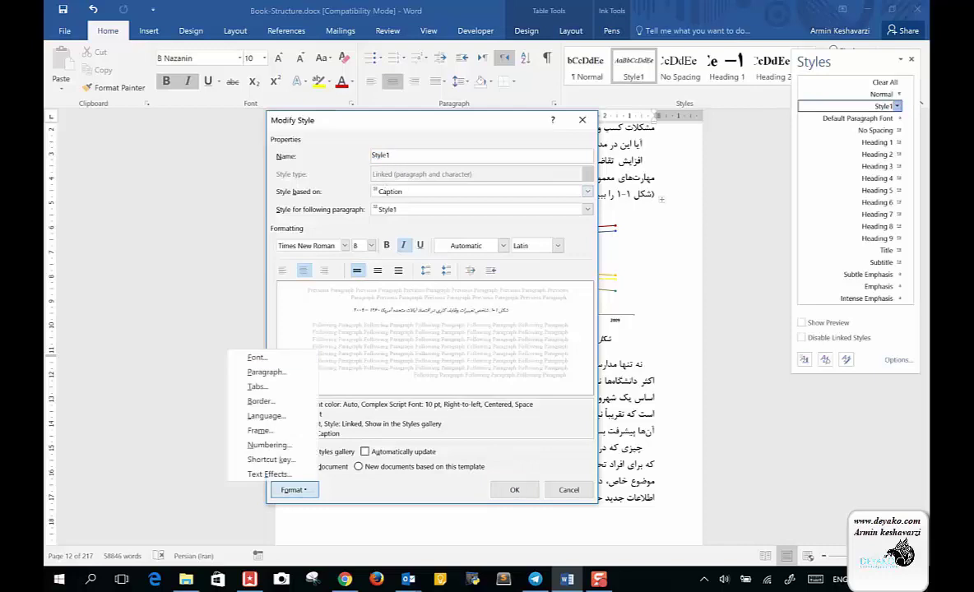
pyautogui.click(286, 357)
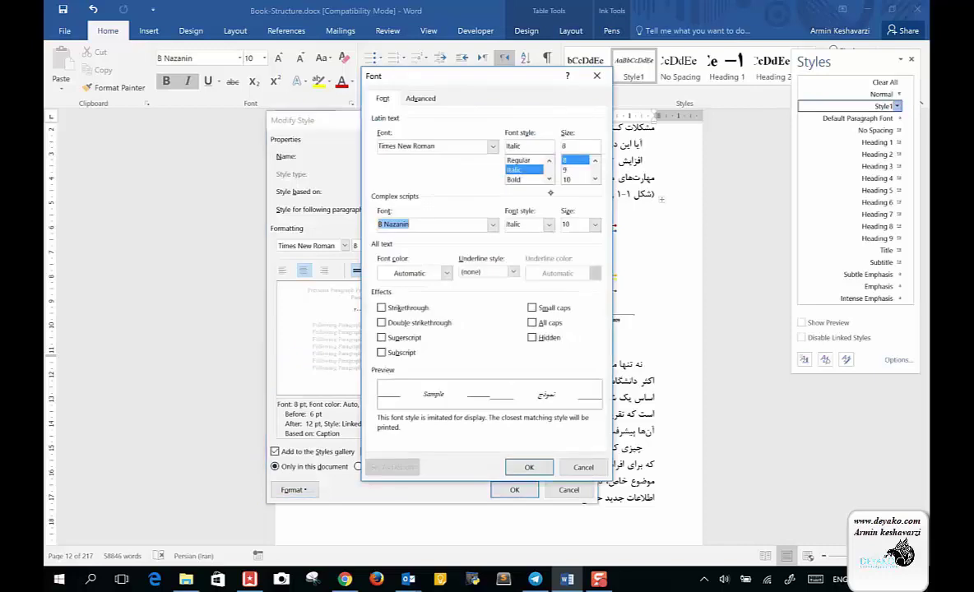
pyautogui.click(583, 467)
pyautogui.click(570, 490)
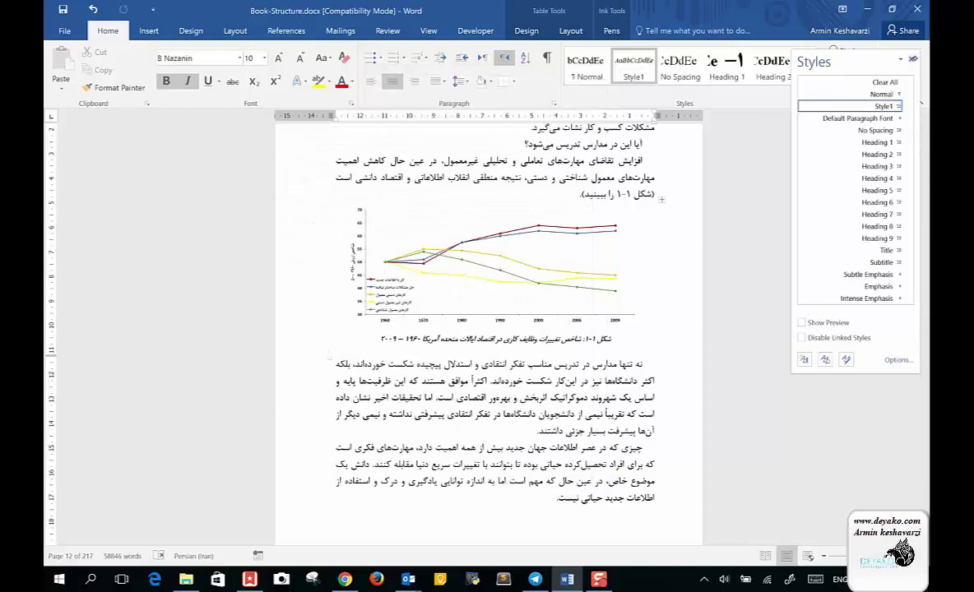
pyautogui.click(913, 60)
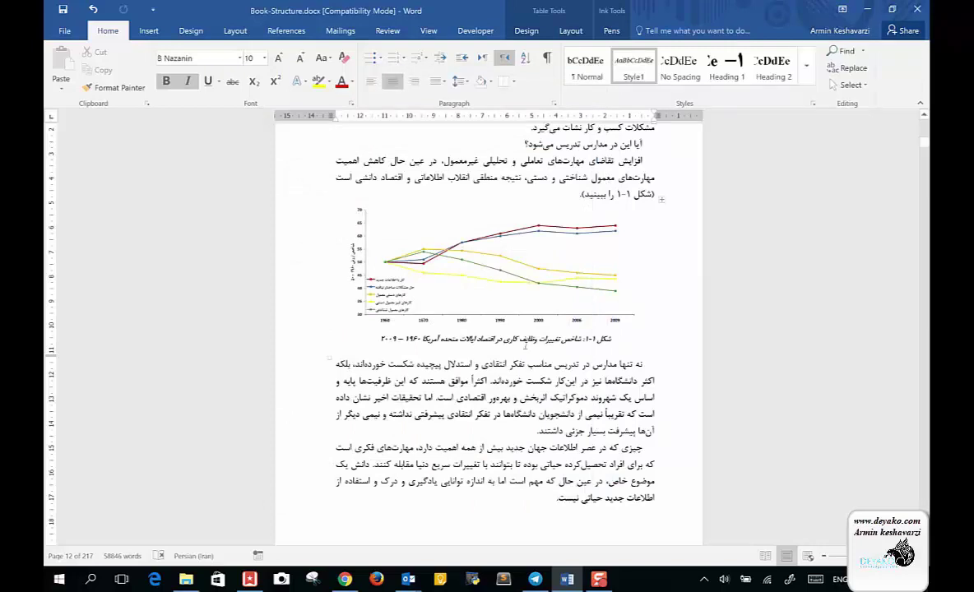
pyautogui.scroll(-3, 597, 331)
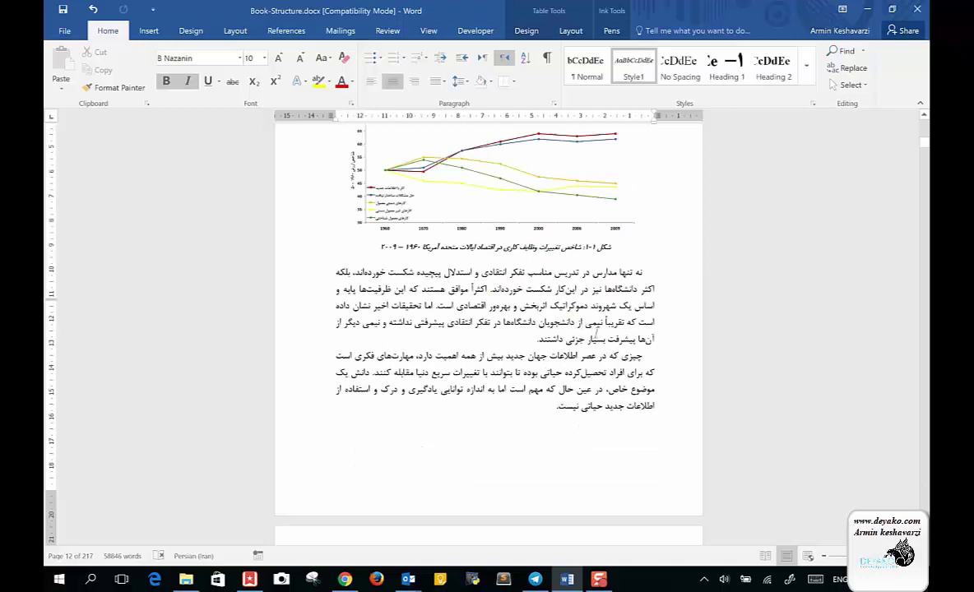
pyautogui.scroll(-1, 597, 332)
pyautogui.scroll(-1, 597, 331)
pyautogui.scroll(-1, 597, 333)
pyautogui.scroll(-2, 597, 333)
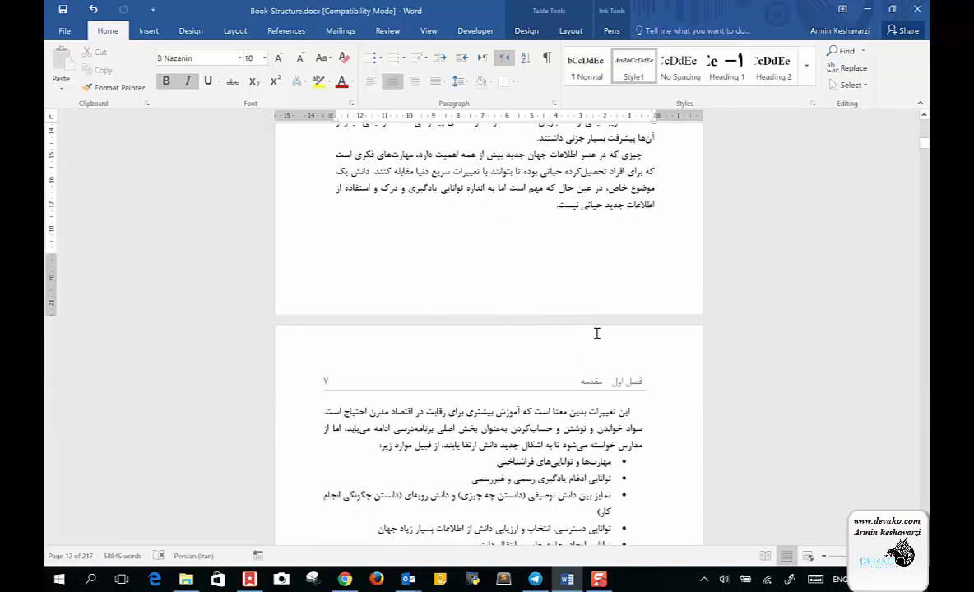
pyautogui.scroll(-1, 598, 333)
pyautogui.scroll(-3, 597, 333)
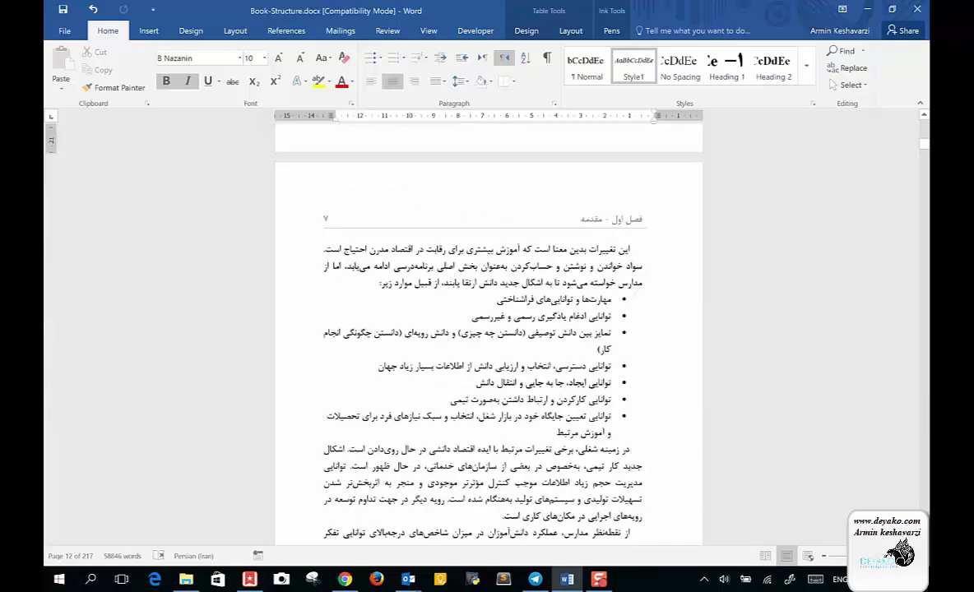
pyautogui.scroll(-7, 598, 333)
pyautogui.scroll(-6, 597, 333)
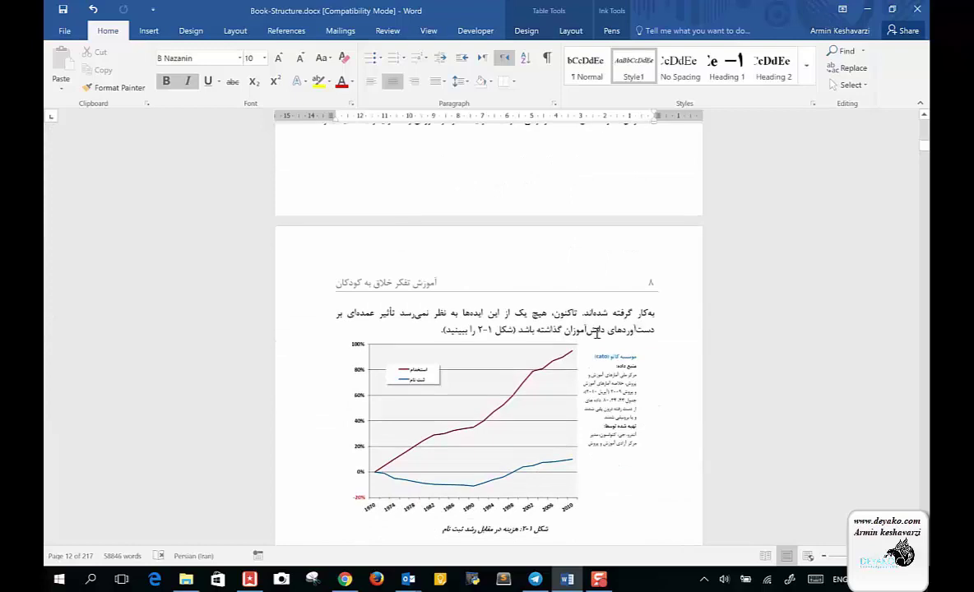
pyautogui.scroll(-3, 597, 333)
pyautogui.click(570, 298)
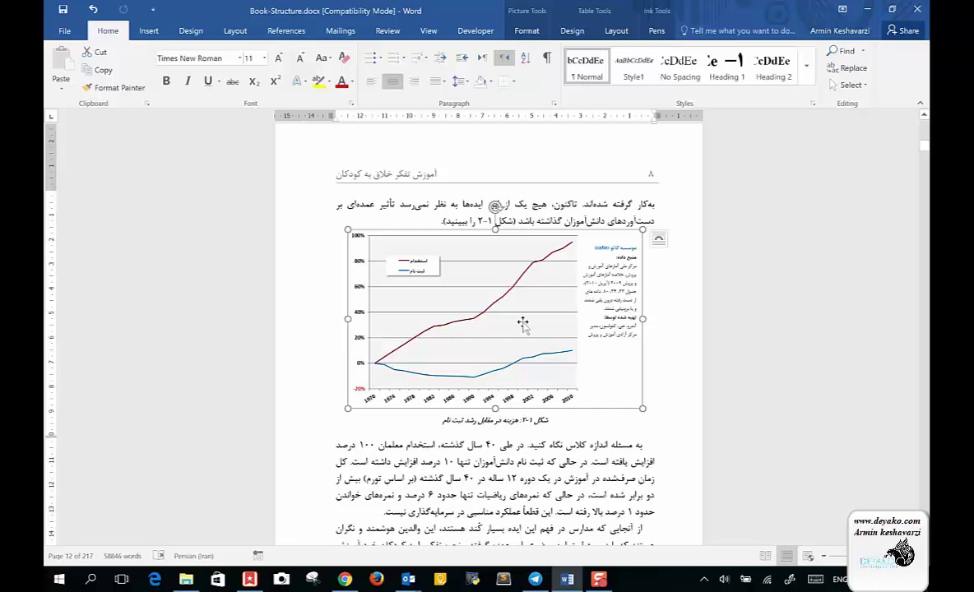
pyautogui.click(496, 421)
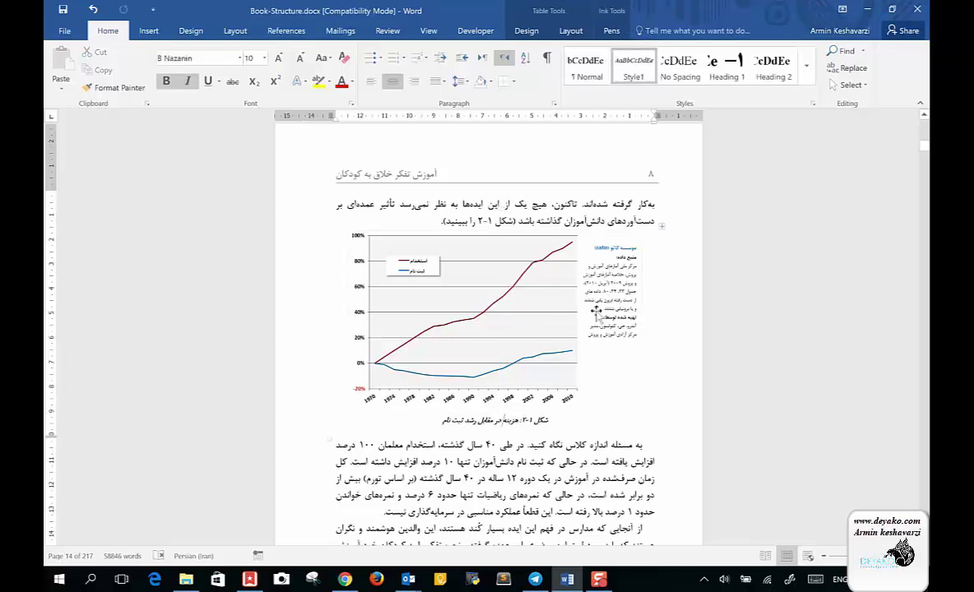
pyautogui.scroll(-3, 596, 262)
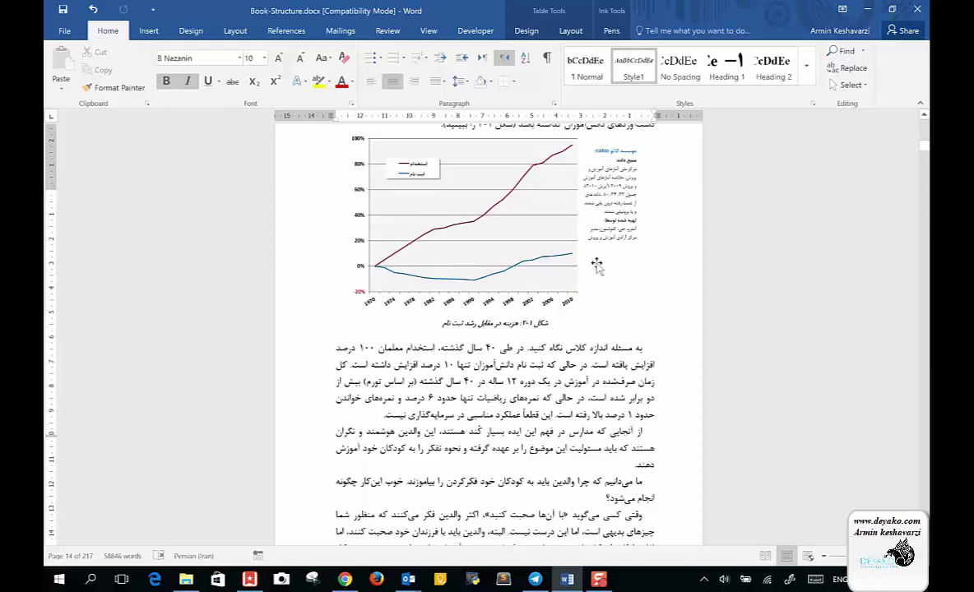
pyautogui.scroll(-5, 597, 262)
pyautogui.scroll(-5, 596, 262)
pyautogui.scroll(-3, 598, 265)
pyautogui.scroll(-2, 597, 263)
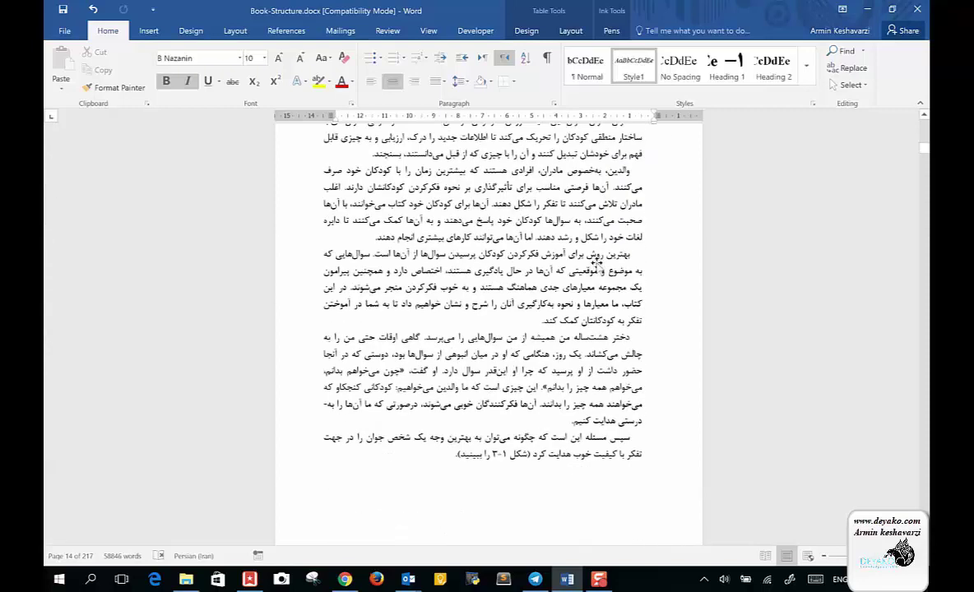
pyautogui.scroll(-4, 597, 264)
pyautogui.scroll(-3, 597, 263)
pyautogui.scroll(-1, 597, 265)
pyautogui.scroll(-3, 597, 263)
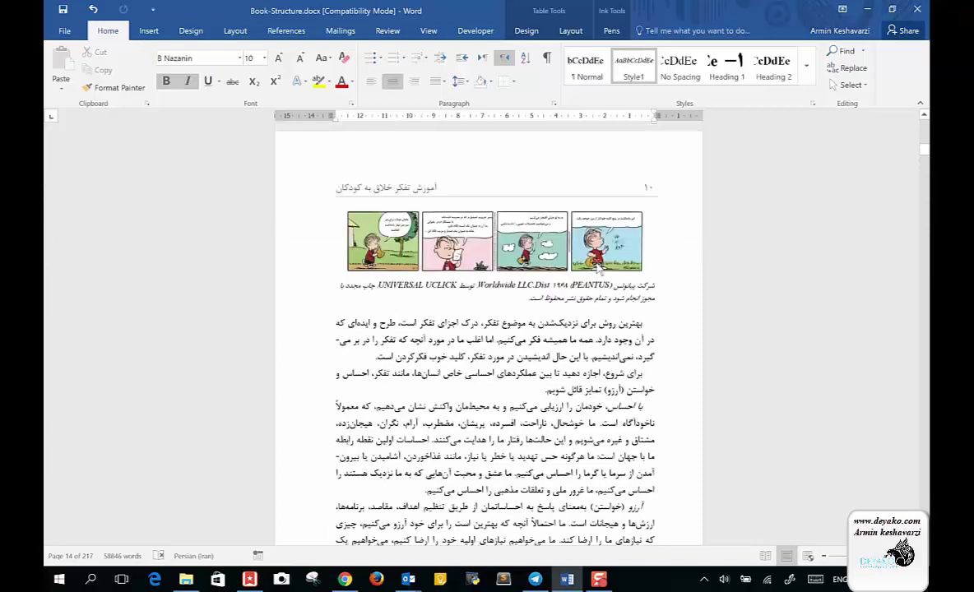
pyautogui.scroll(-1, 597, 263)
pyautogui.scroll(-2, 596, 263)
pyautogui.scroll(-3, 598, 264)
pyautogui.scroll(-3, 596, 264)
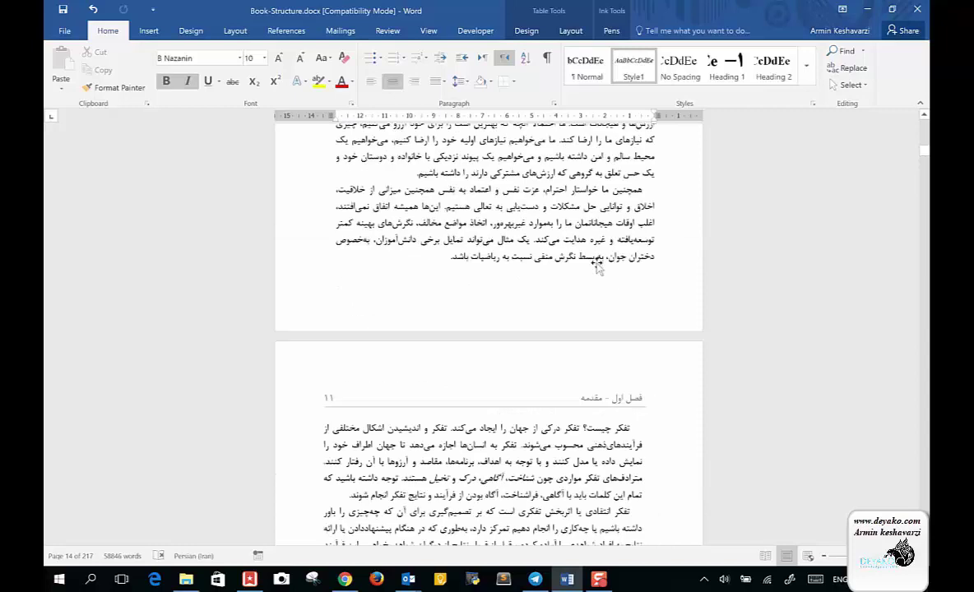
pyautogui.scroll(-5, 596, 263)
pyautogui.scroll(-4, 596, 264)
pyautogui.scroll(-4, 597, 263)
pyautogui.scroll(-3, 596, 263)
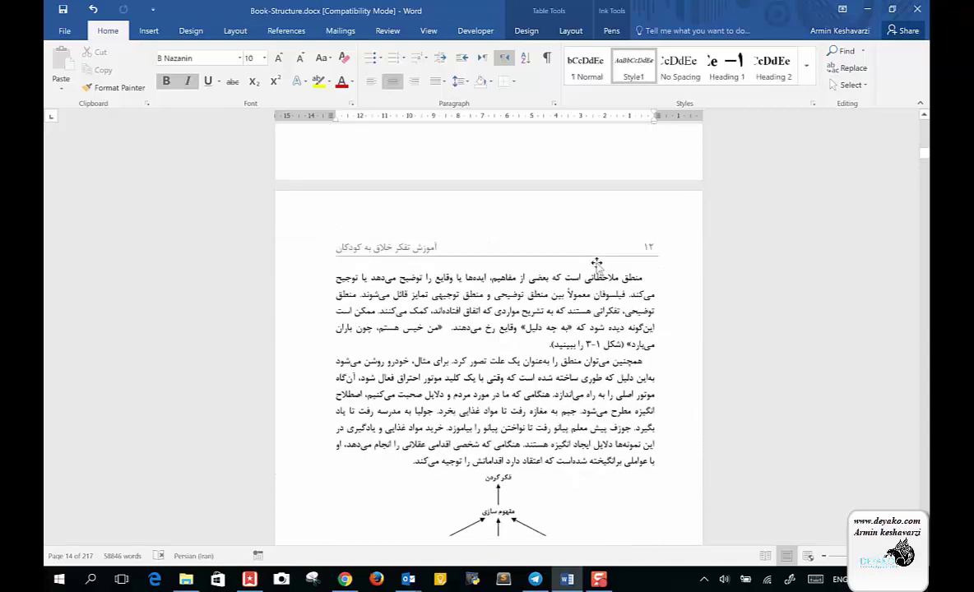
pyautogui.scroll(-1, 596, 263)
pyautogui.scroll(4, 597, 263)
pyautogui.scroll(2, 597, 263)
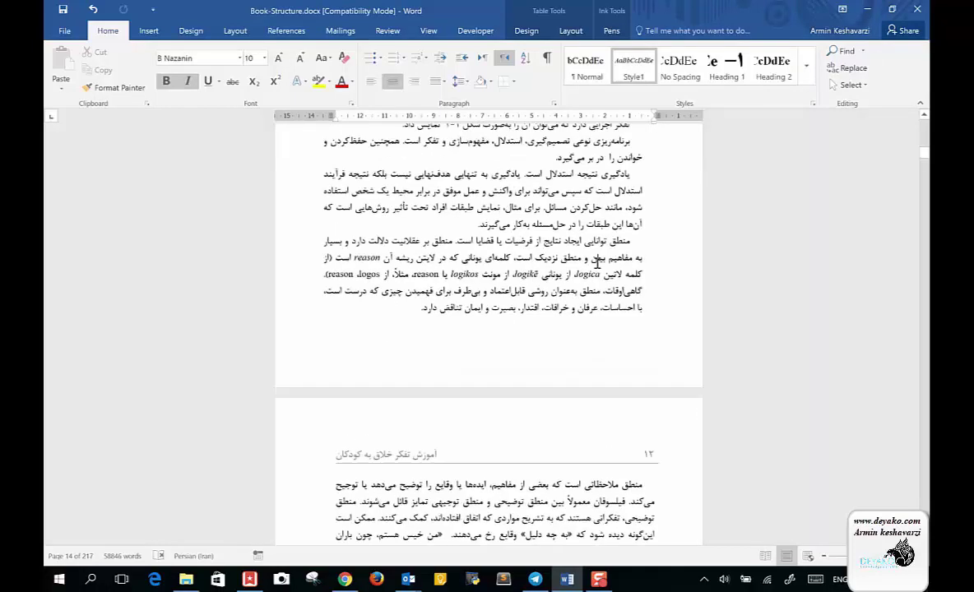
pyautogui.scroll(5, 597, 264)
pyautogui.scroll(2, 597, 263)
pyautogui.scroll(2, 597, 263)
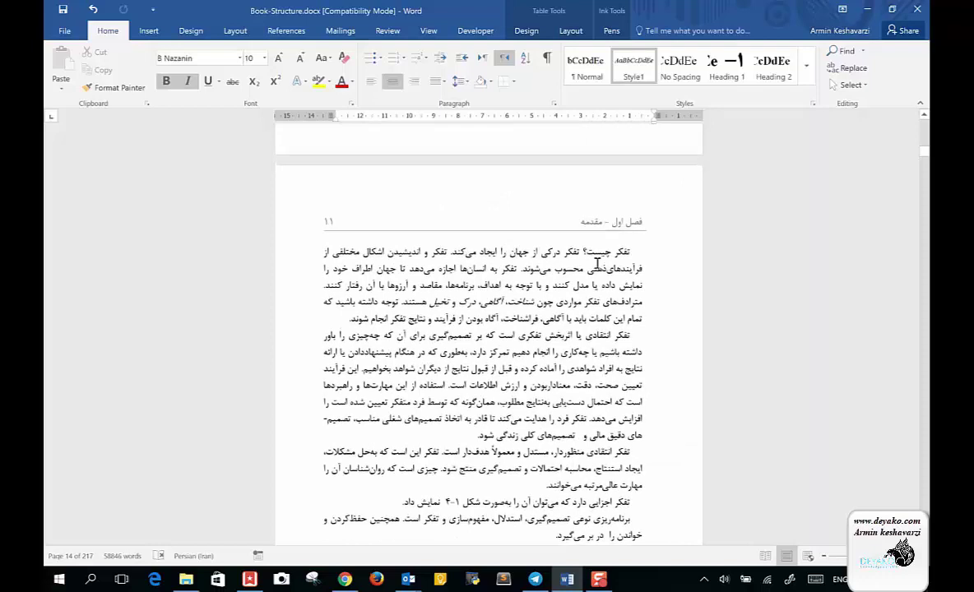
pyautogui.click(624, 251)
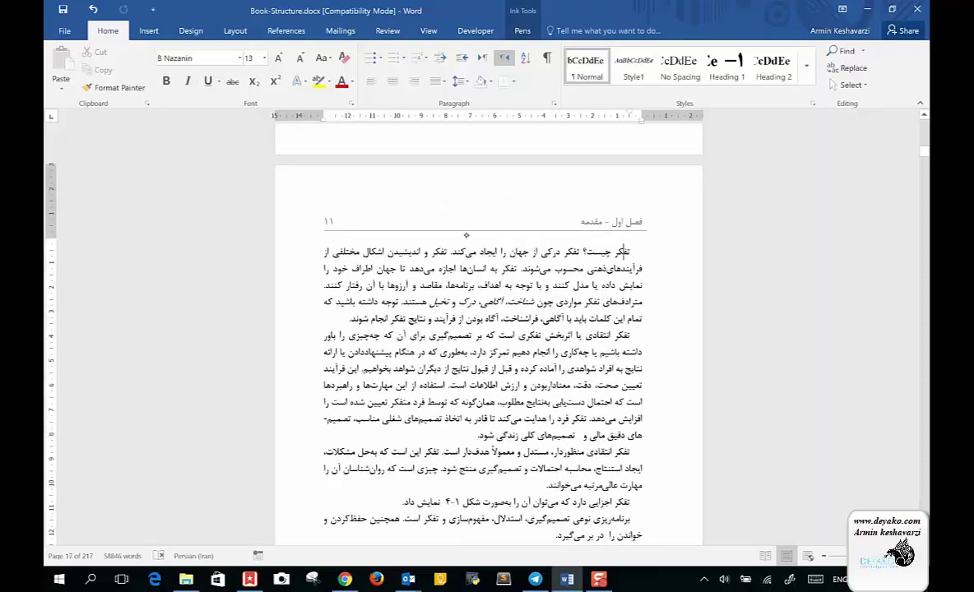
pyautogui.scroll(7, 623, 251)
pyautogui.scroll(4, 624, 251)
pyautogui.scroll(3, 623, 251)
pyautogui.scroll(6, 624, 251)
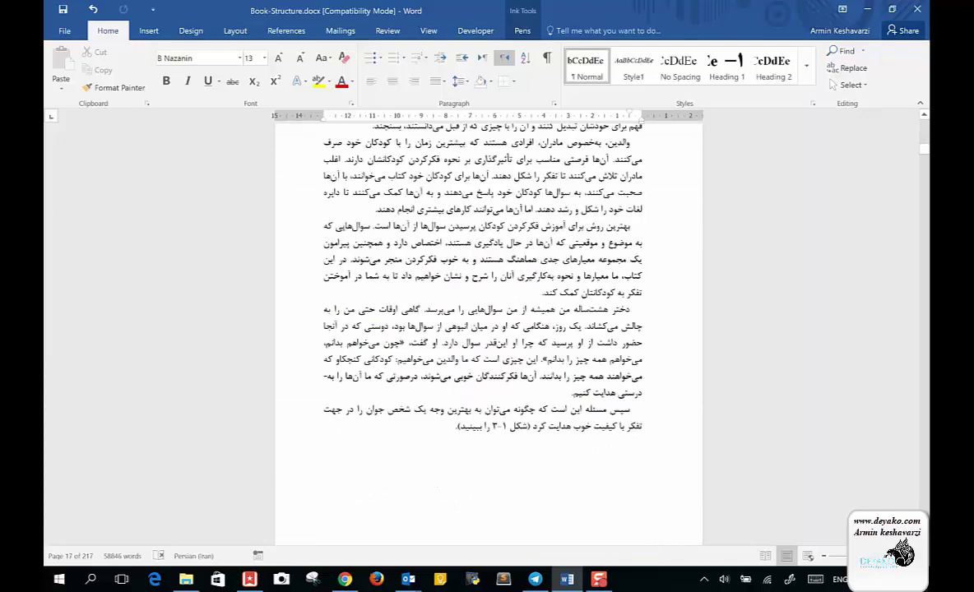
pyautogui.scroll(3, 488, 329)
pyautogui.scroll(6, 489, 329)
pyautogui.scroll(5, 489, 330)
pyautogui.scroll(5, 489, 329)
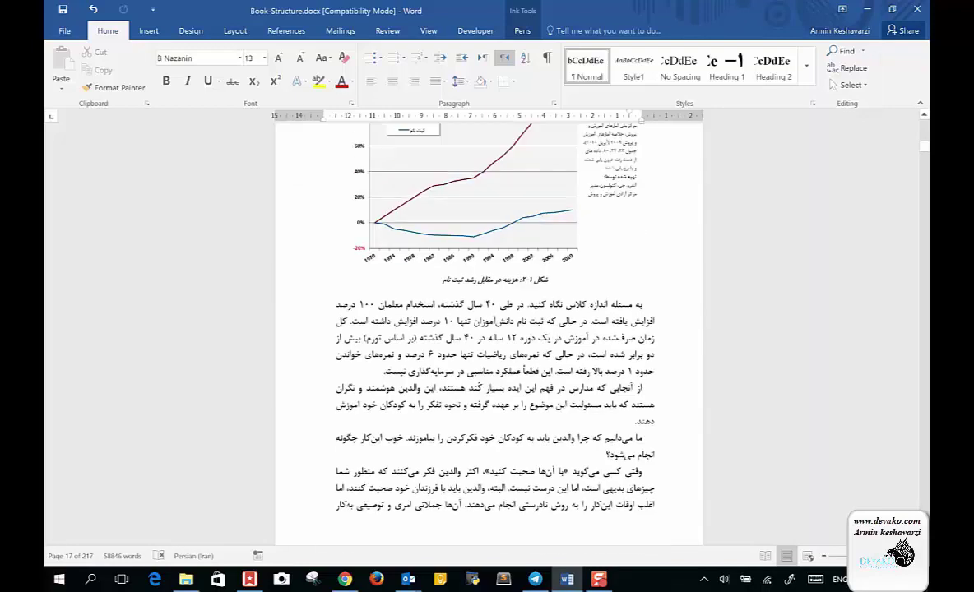
pyautogui.scroll(6, 461, 393)
pyautogui.scroll(1, 461, 393)
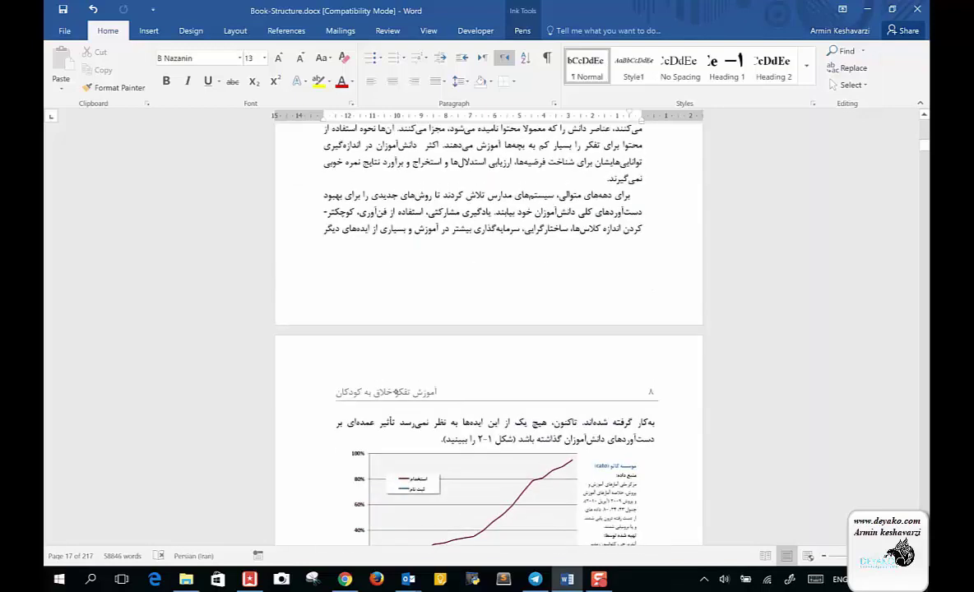
pyautogui.scroll(-5, 395, 392)
pyautogui.scroll(-5, 396, 393)
pyautogui.scroll(-2, 396, 392)
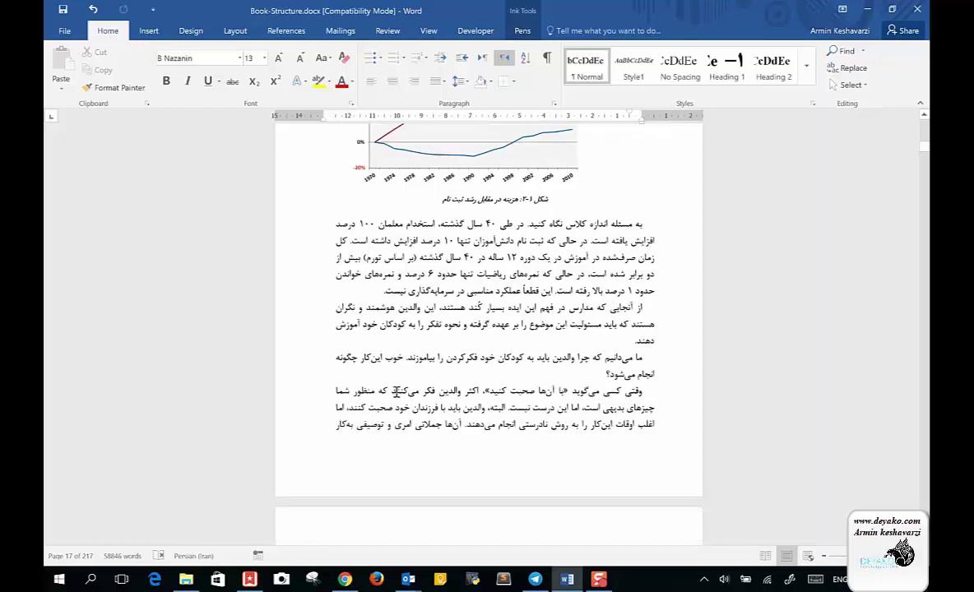
pyautogui.scroll(-1, 396, 392)
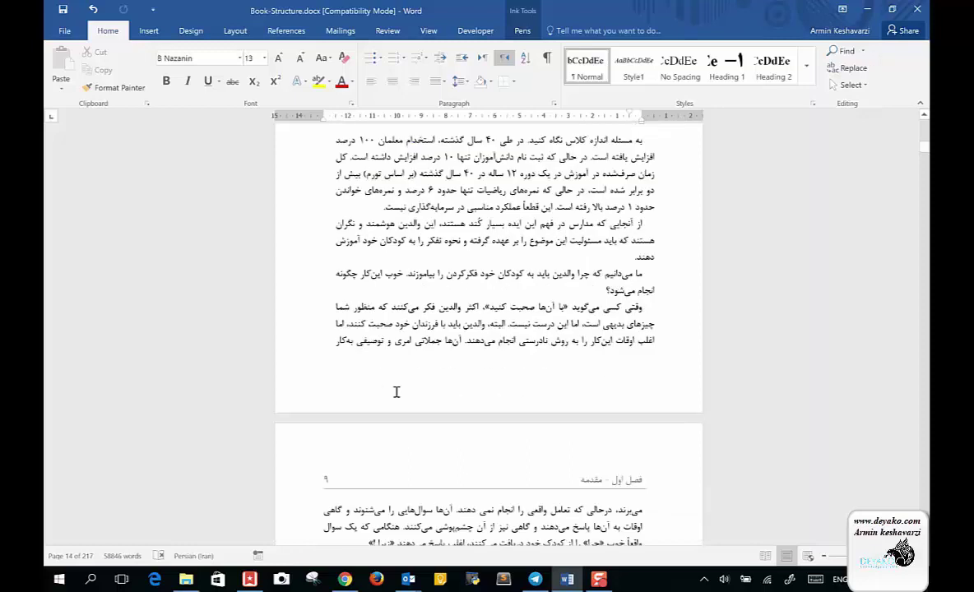
pyautogui.scroll(-3, 395, 393)
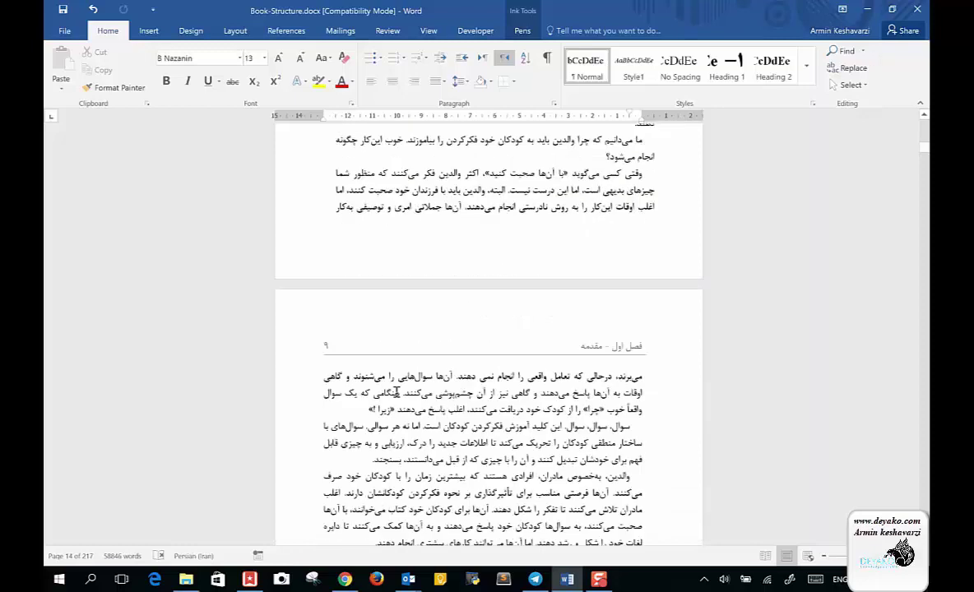
pyautogui.scroll(-4, 396, 392)
pyautogui.scroll(-3, 395, 392)
pyautogui.scroll(-3, 396, 393)
pyautogui.scroll(-2, 396, 393)
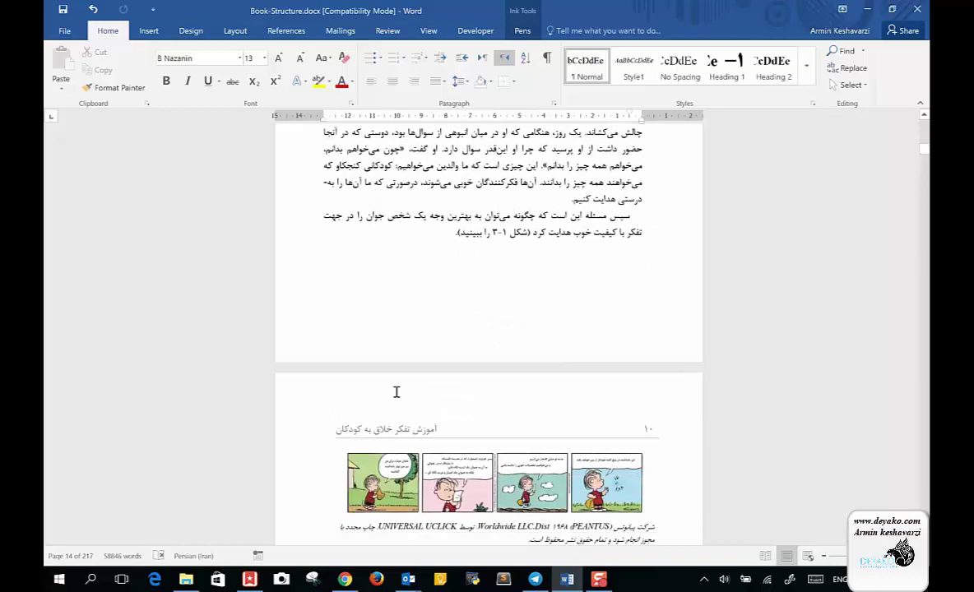
pyautogui.scroll(-8, 396, 393)
pyautogui.scroll(-2, 396, 392)
pyautogui.scroll(-2, 396, 393)
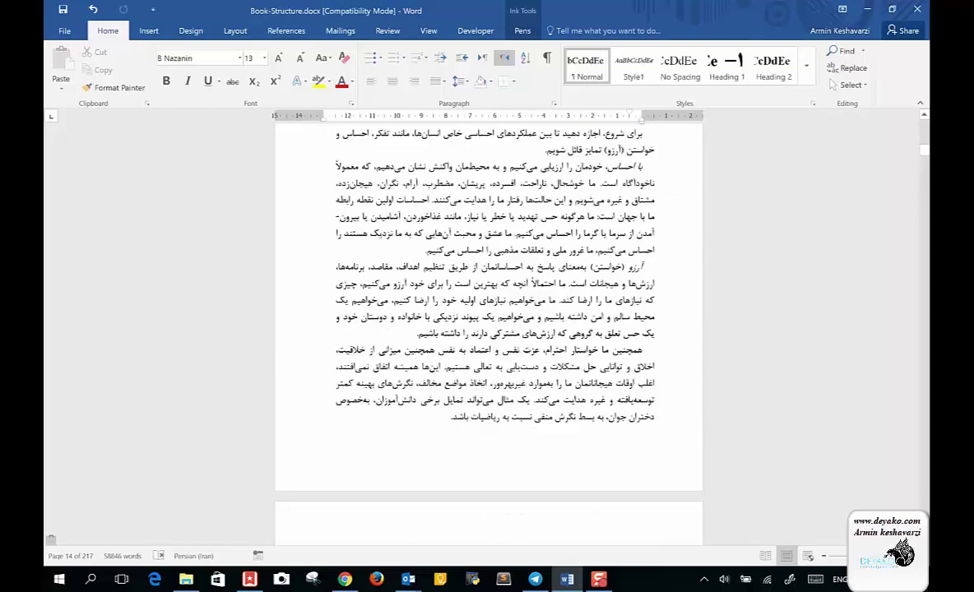
pyautogui.scroll(-1, 396, 392)
pyautogui.scroll(-8, 395, 392)
pyautogui.scroll(-1, 395, 393)
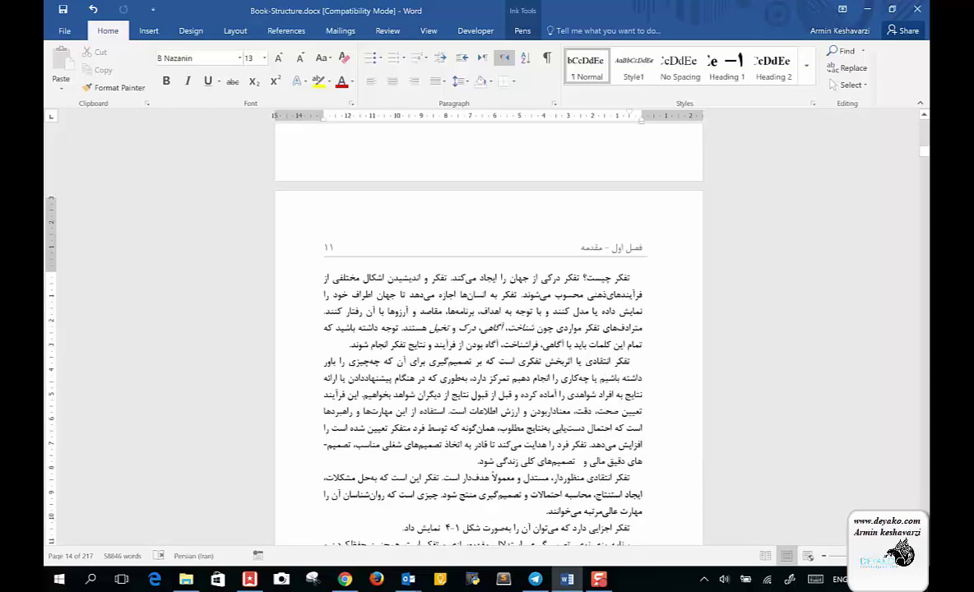
pyautogui.click(624, 275)
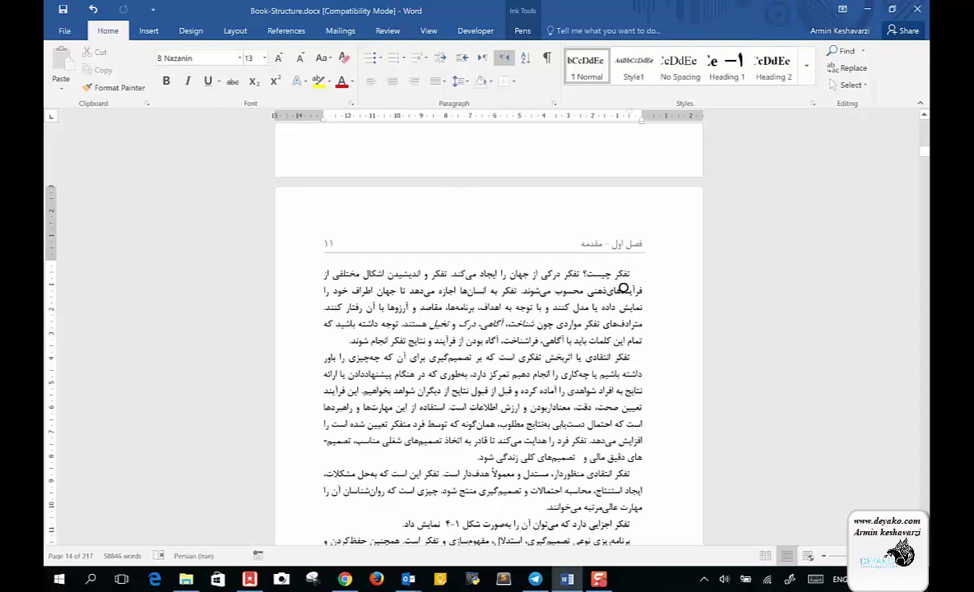
pyautogui.scroll(1, 624, 288)
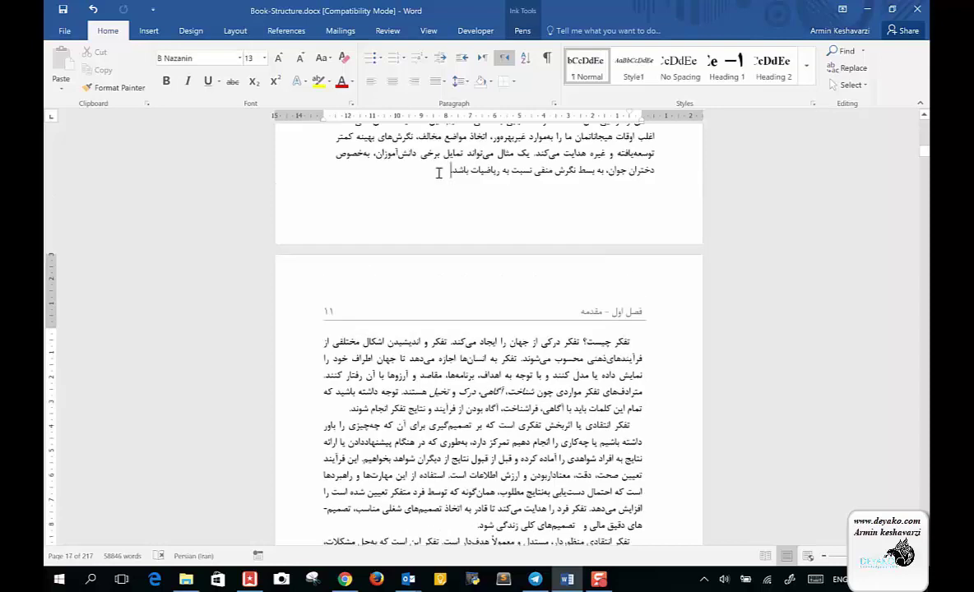
# Insert a continuous section break after page 10's text and open page ۱۱'s header
pyautogui.click(439, 173)
pyautogui.click(236, 31)
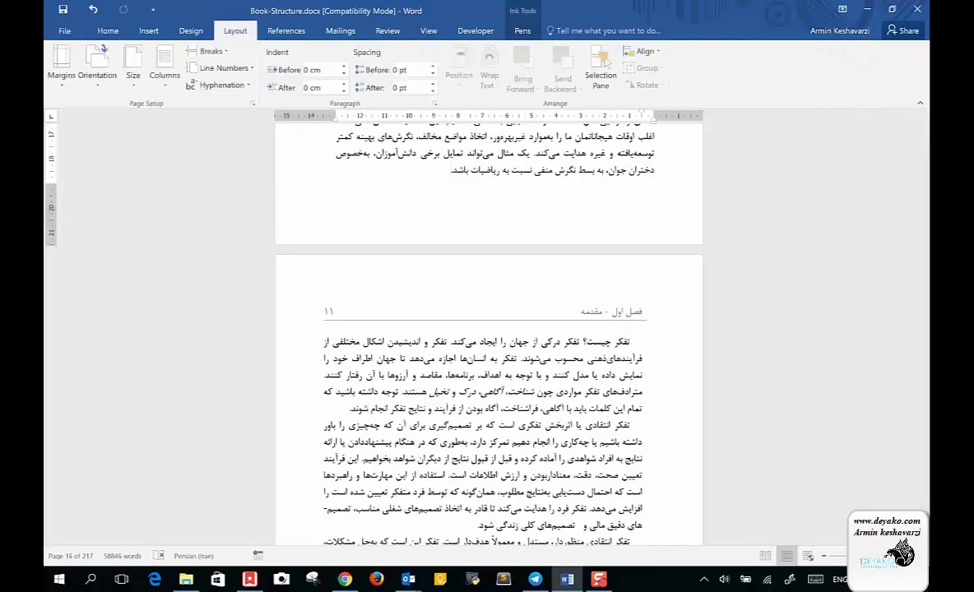
pyautogui.click(207, 51)
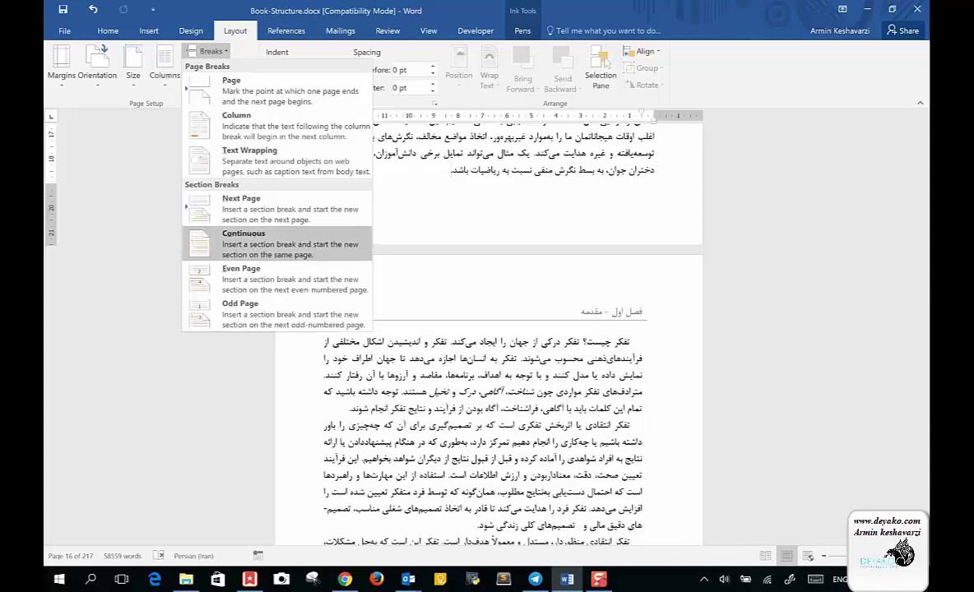
pyautogui.click(247, 239)
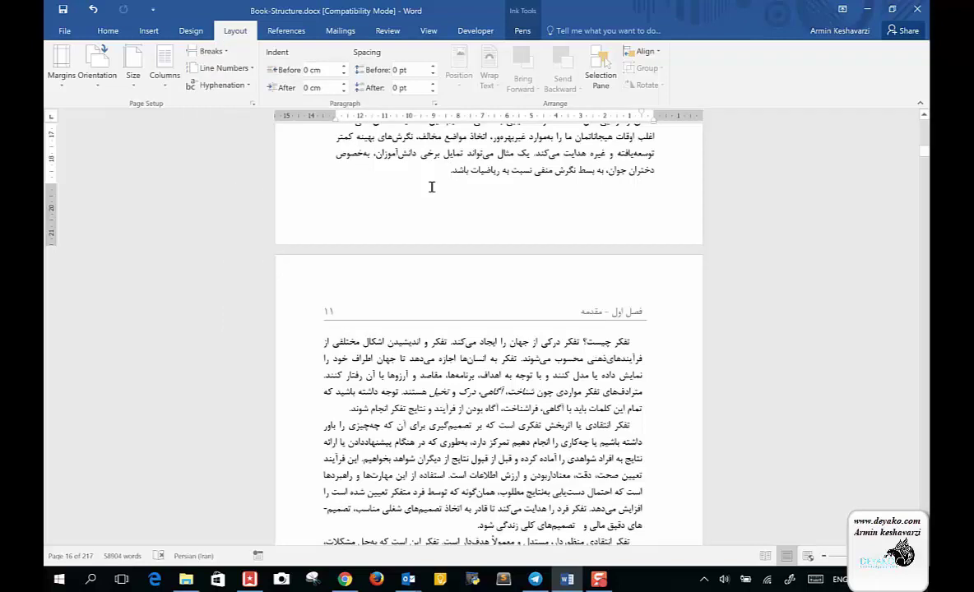
pyautogui.click(525, 349)
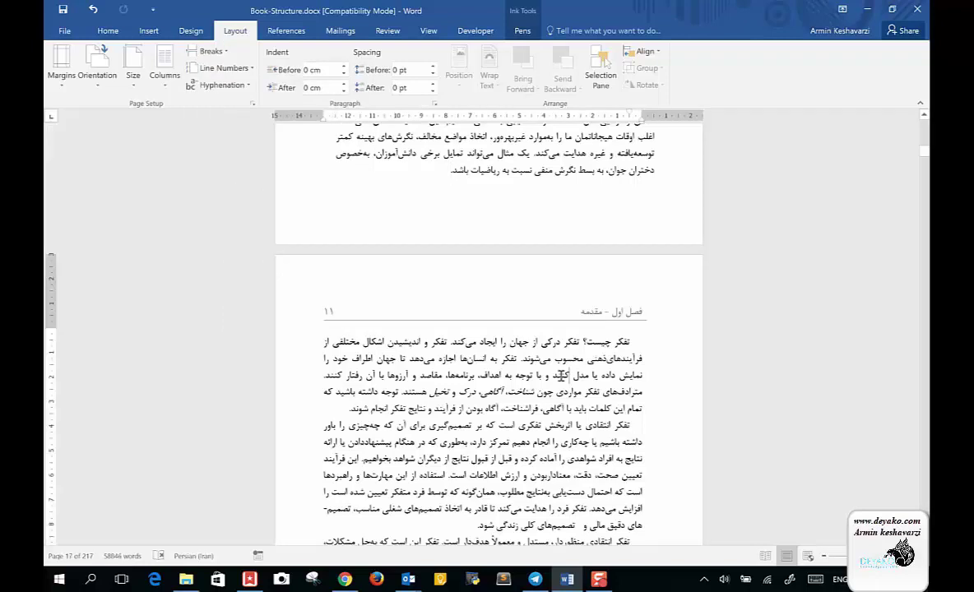
pyautogui.doubleClick(626, 309)
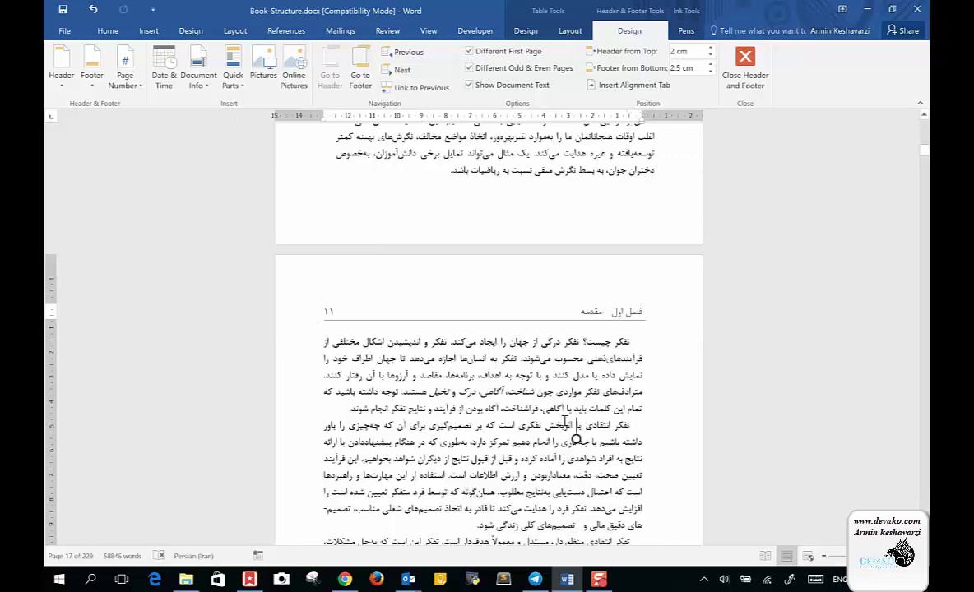
# Leave the header and scroll down to the poem credit line and the paragraph after it
pyautogui.doubleClick(565, 422)
pyautogui.scroll(-2, 565, 423)
pyautogui.scroll(-5, 565, 422)
pyautogui.scroll(-2, 565, 422)
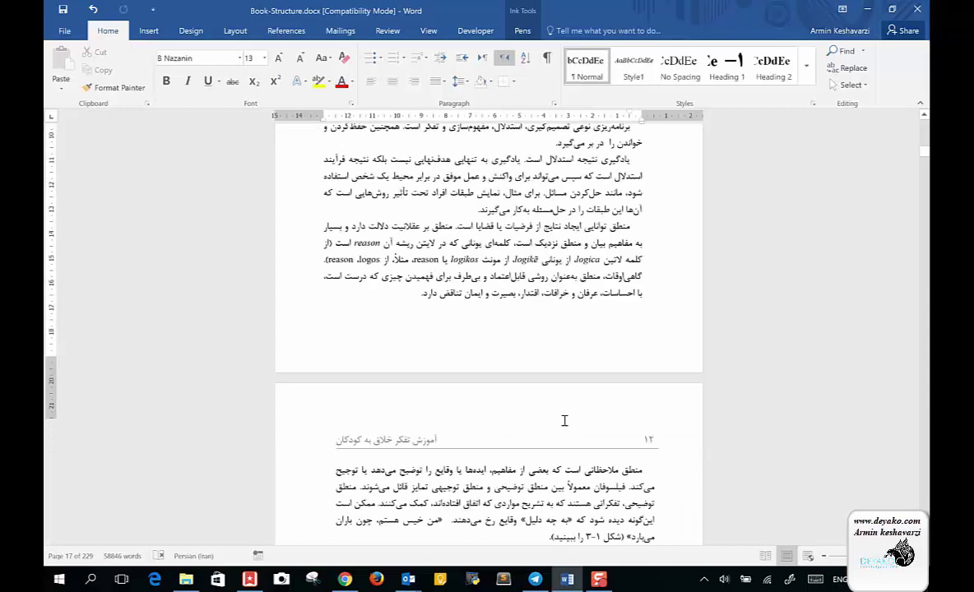
pyautogui.scroll(-1, 565, 422)
pyautogui.scroll(-5, 565, 422)
pyautogui.scroll(-3, 566, 422)
pyautogui.scroll(-3, 565, 422)
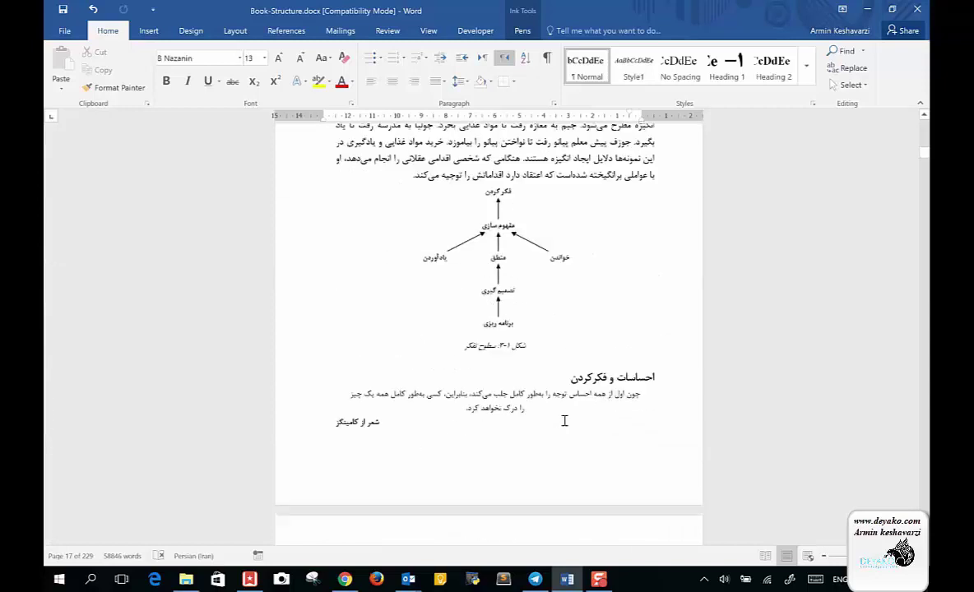
pyautogui.scroll(-1, 565, 420)
pyautogui.scroll(-3, 565, 420)
pyautogui.scroll(-1, 564, 421)
pyautogui.scroll(-1, 564, 420)
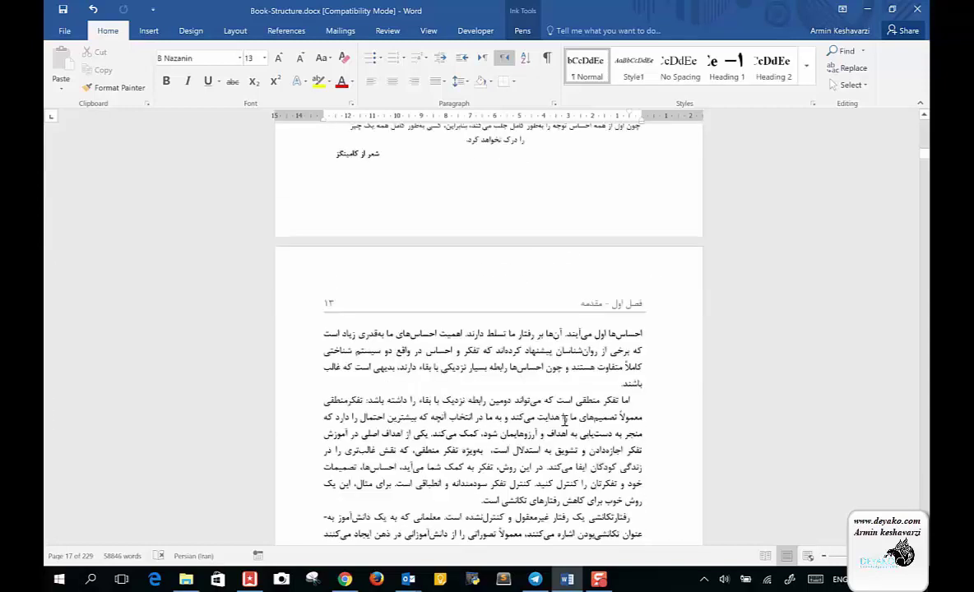
pyautogui.click(370, 153)
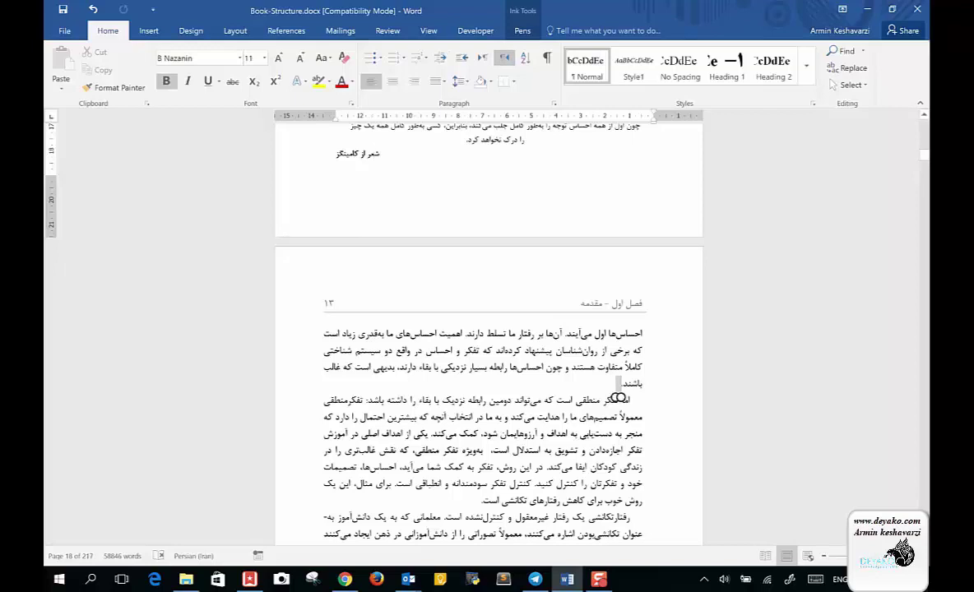
pyautogui.moveTo(623, 383); pyautogui.dragTo(618, 398)
# Scroll on past the محتوا و ساختار heading to page ۱۷, ending in its body text
pyautogui.scroll(-3, 618, 398)
pyautogui.scroll(-3, 618, 398)
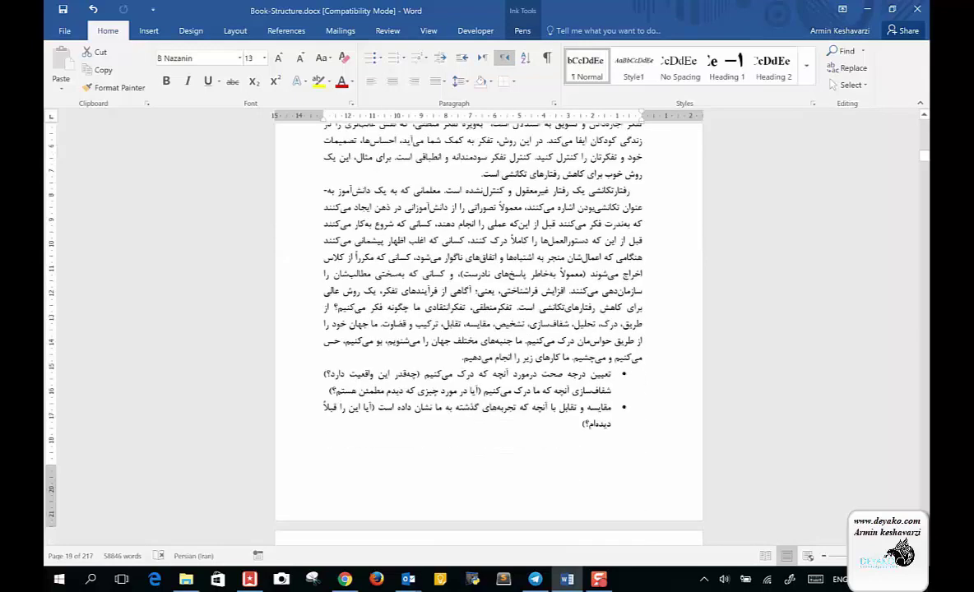
pyautogui.scroll(-3, 618, 398)
pyautogui.scroll(-3, 618, 398)
pyautogui.scroll(-5, 618, 398)
pyautogui.scroll(-2, 618, 399)
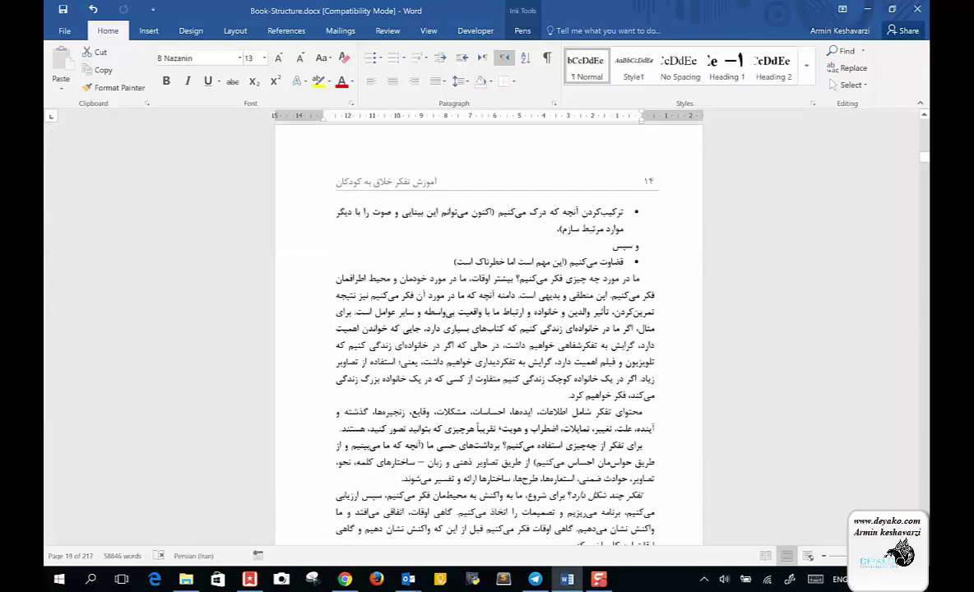
pyautogui.scroll(-2, 618, 398)
pyautogui.scroll(-10, 489, 329)
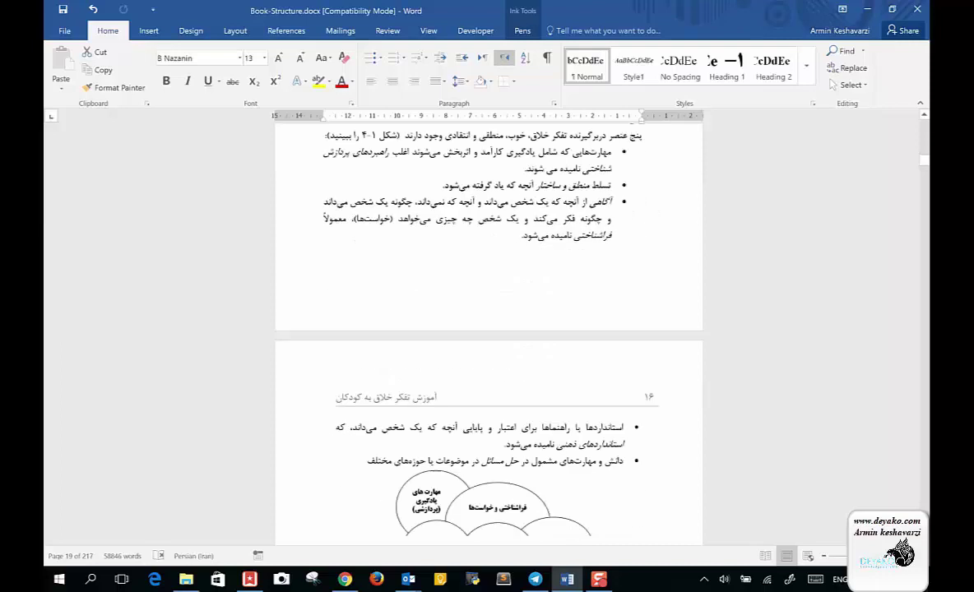
pyautogui.scroll(-2, 489, 329)
pyautogui.scroll(-5, 489, 329)
pyautogui.scroll(-2, 489, 329)
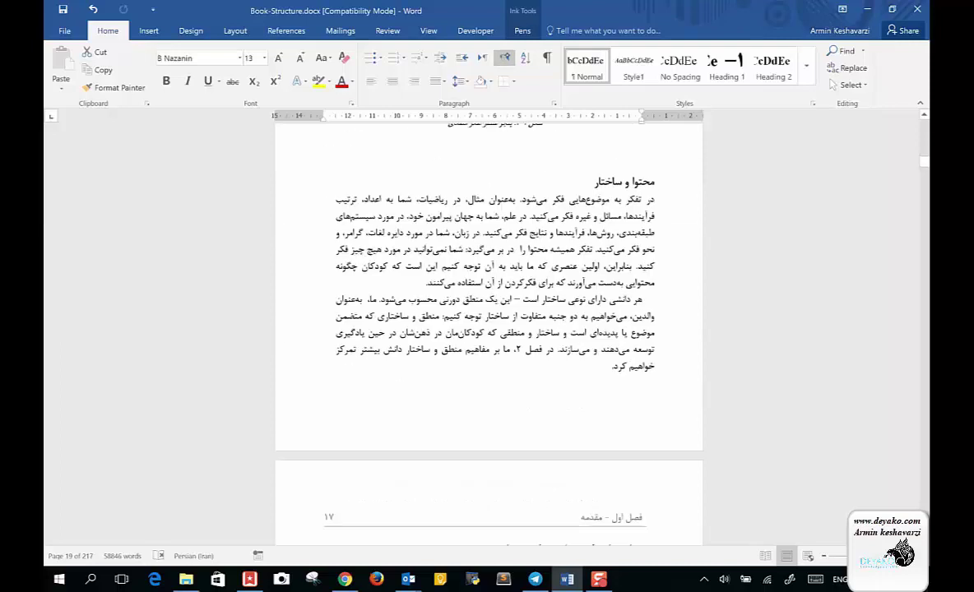
pyautogui.click(635, 179)
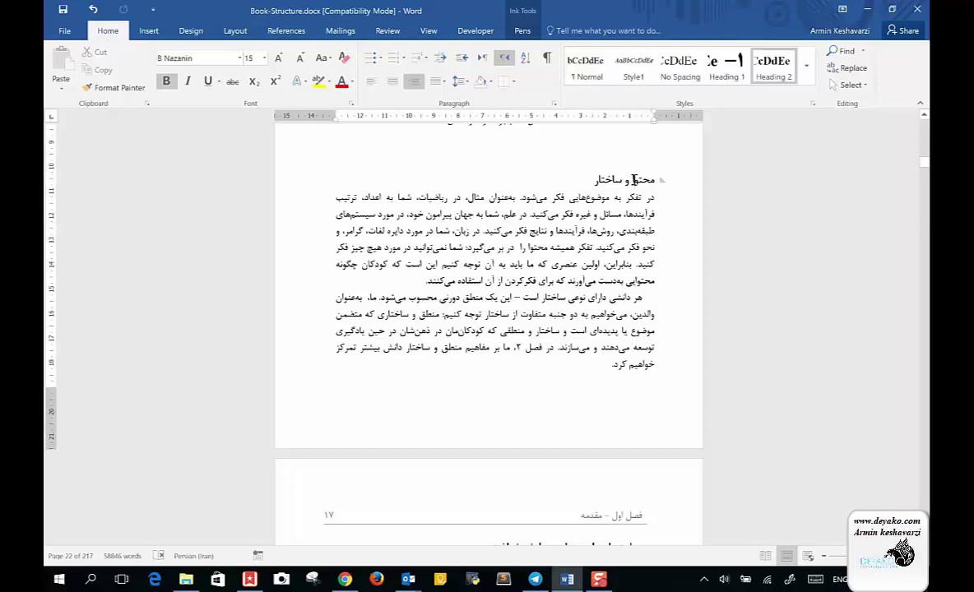
pyautogui.scroll(1, 634, 179)
pyautogui.scroll(4, 634, 179)
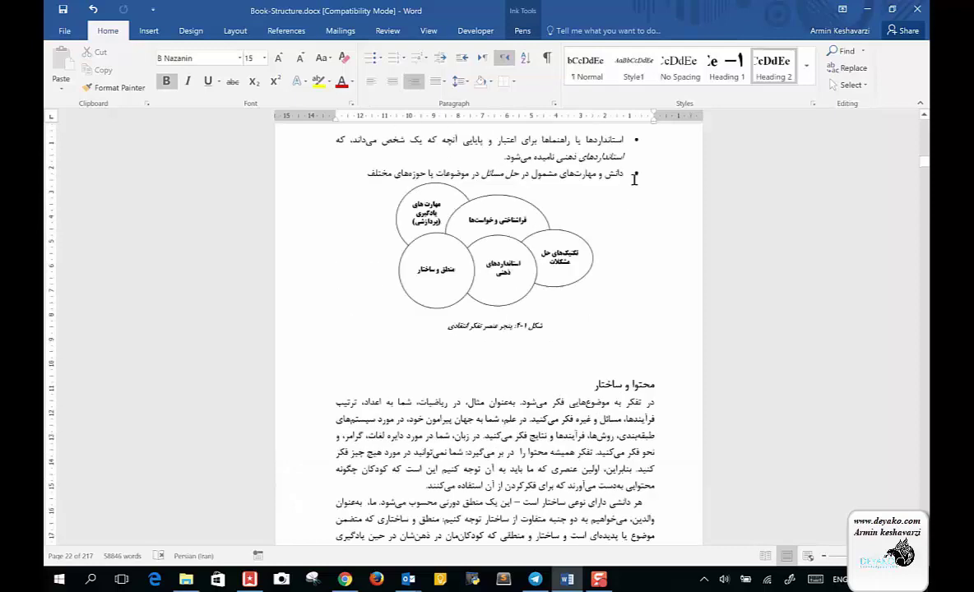
pyautogui.scroll(2, 634, 180)
pyautogui.scroll(-6, 635, 180)
pyautogui.scroll(-1, 635, 179)
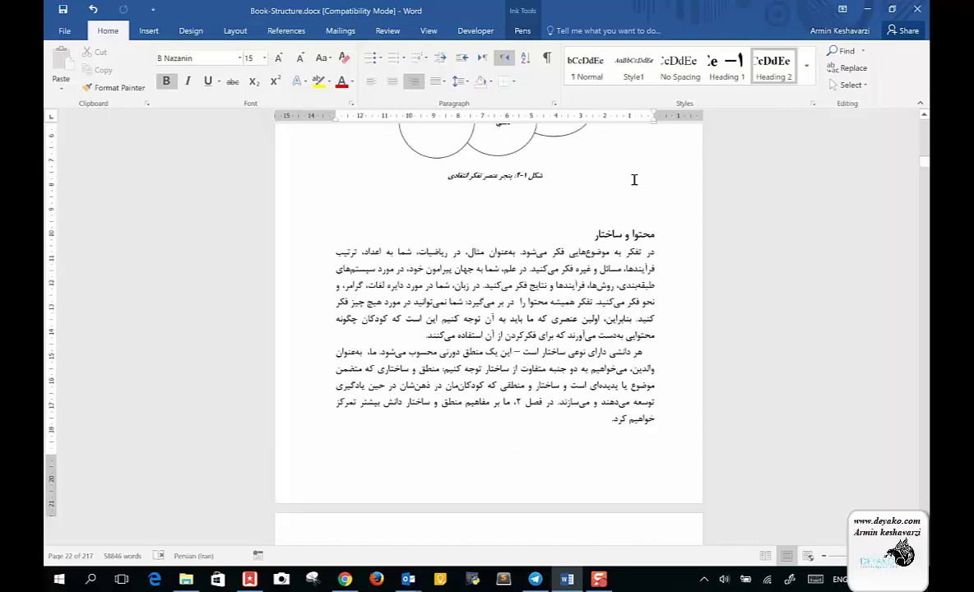
pyautogui.scroll(-3, 635, 179)
pyautogui.scroll(-5, 634, 179)
pyautogui.scroll(-1, 634, 179)
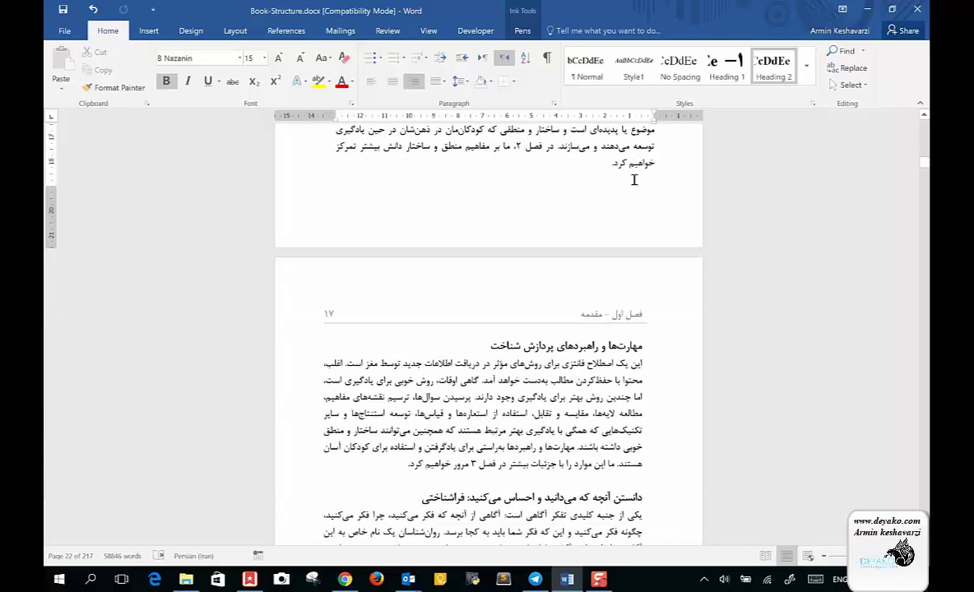
pyautogui.click(601, 166)
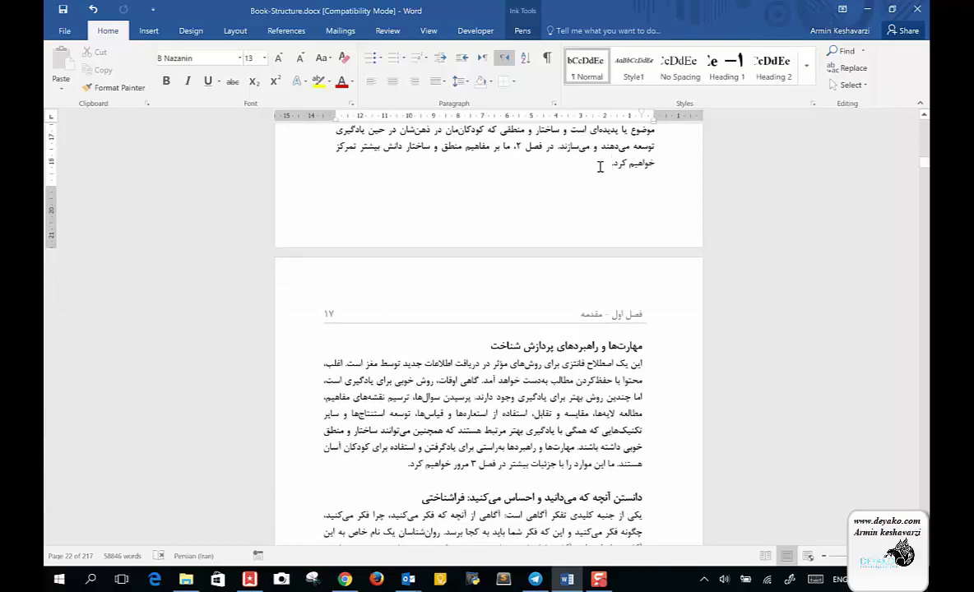
# Insert a continuous section break after 'خواهیم کرد.' and delete the blank line above the heading
pyautogui.press('End')
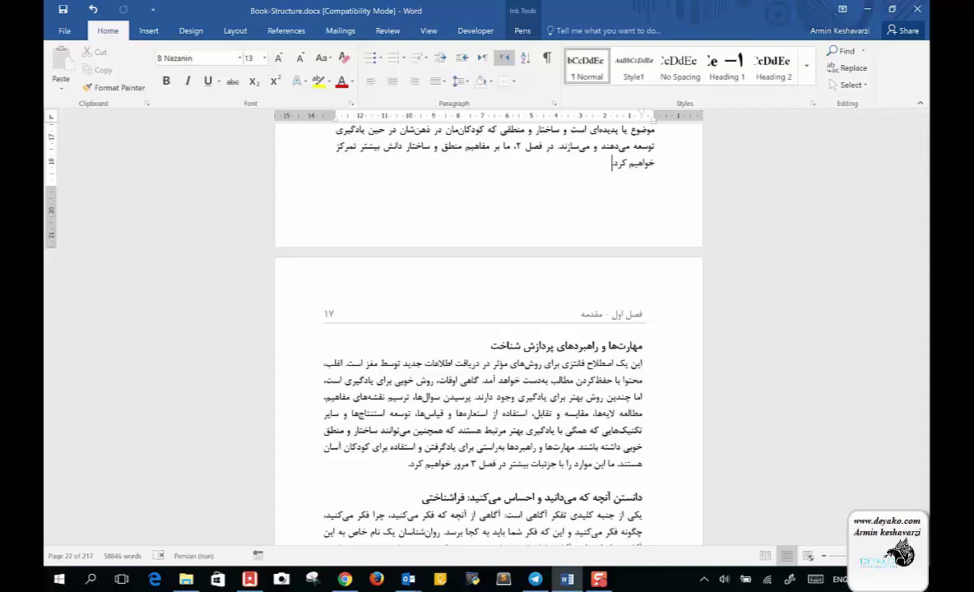
pyautogui.click(235, 31)
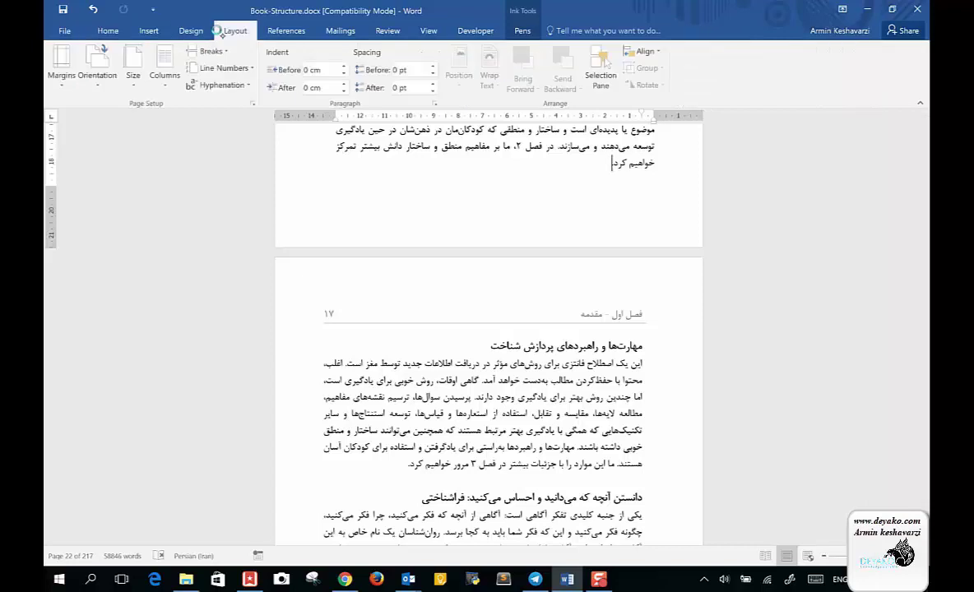
pyautogui.click(209, 51)
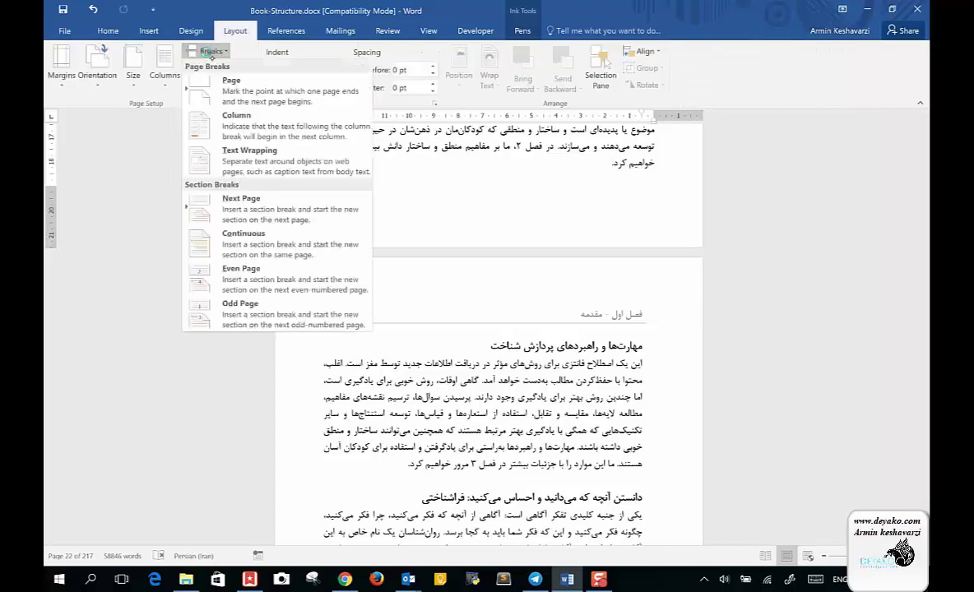
pyautogui.click(247, 238)
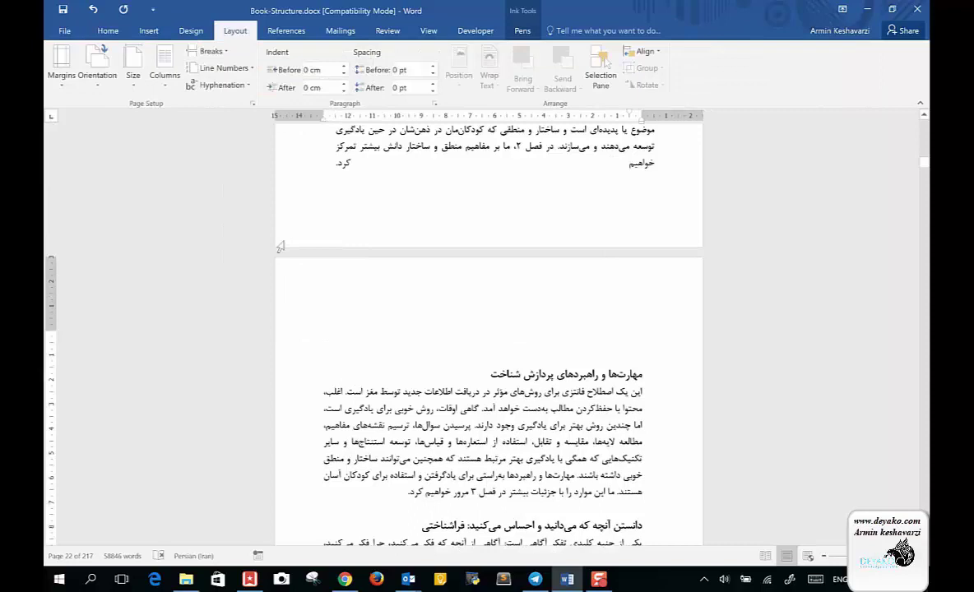
pyautogui.press('Delete')
# Stop the previous paragraph's last line stretching, then place the caret in the new section's heading
pyautogui.scroll(1, 280, 247)
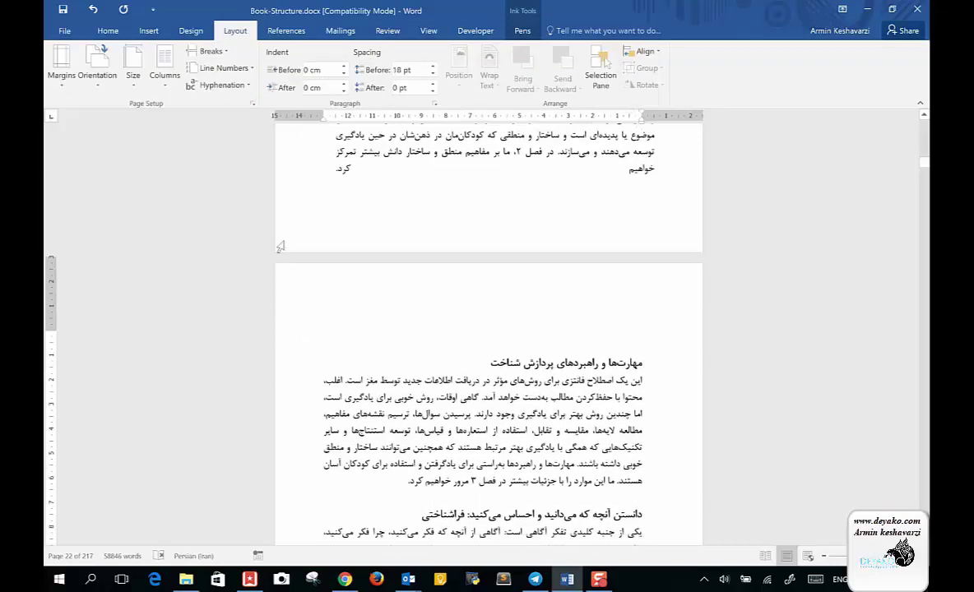
pyautogui.scroll(2, 281, 246)
pyautogui.scroll(4, 281, 247)
pyautogui.scroll(-2, 280, 247)
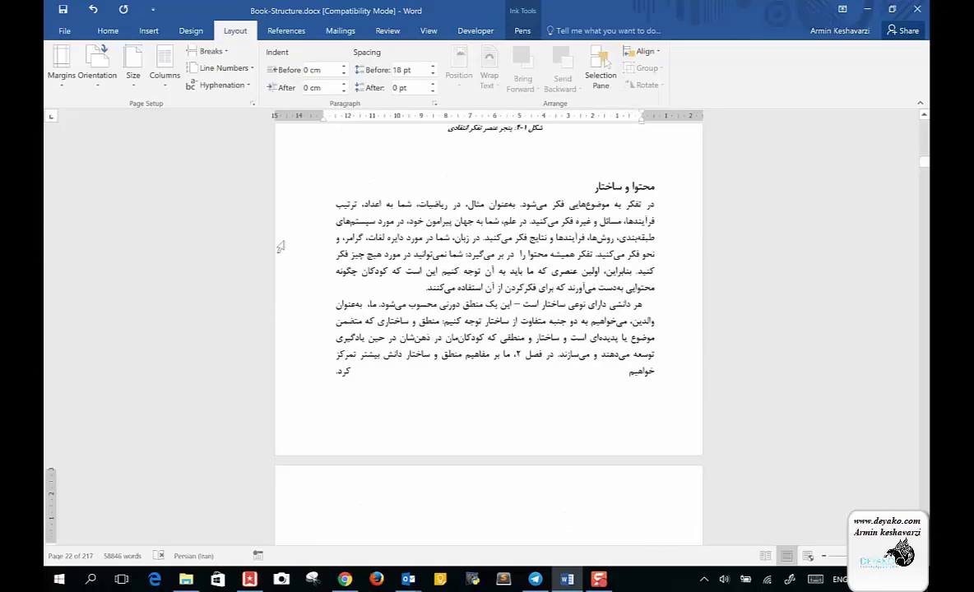
pyautogui.moveTo(655, 363); pyautogui.dragTo(293, 350)
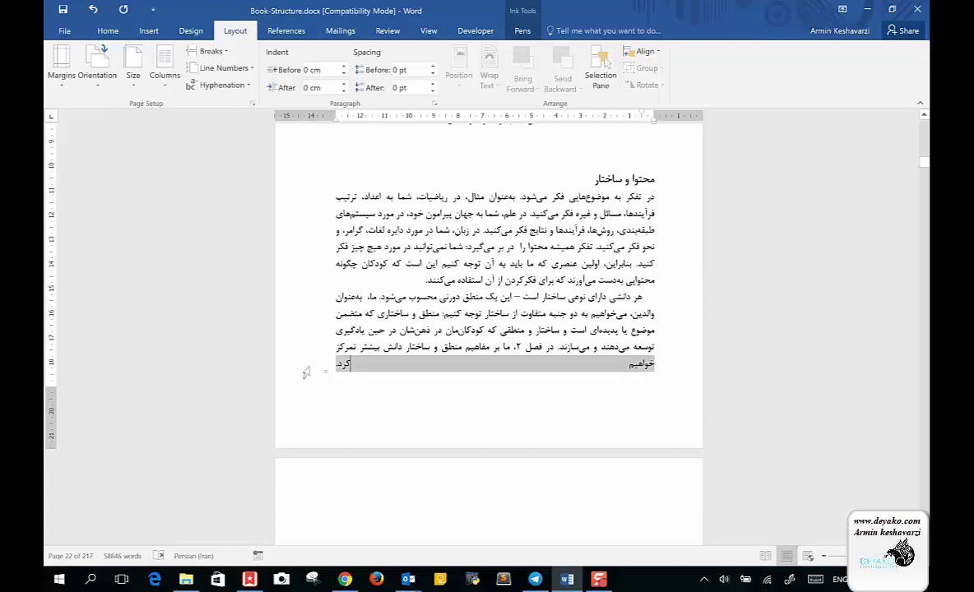
pyautogui.click(329, 355)
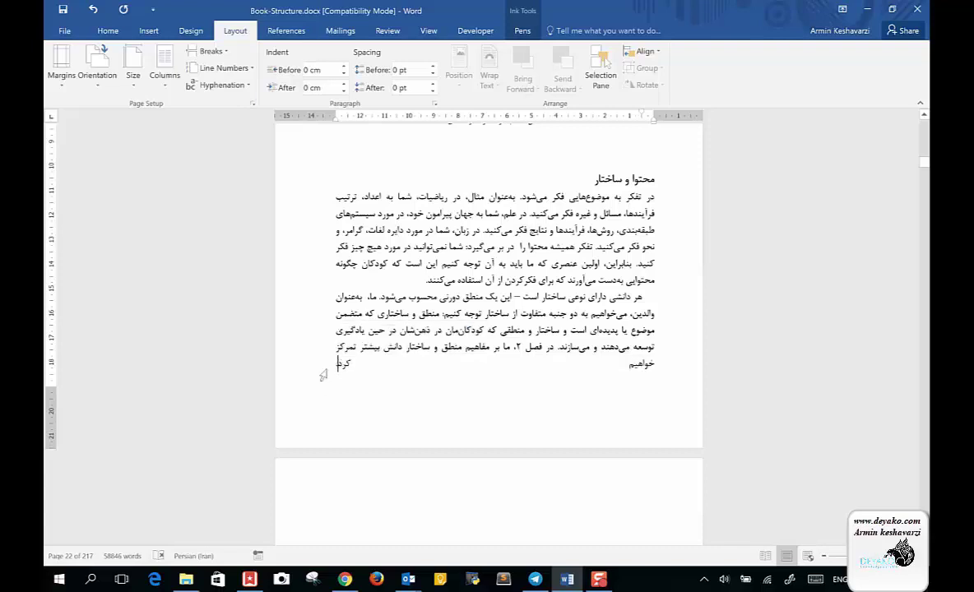
pyautogui.press('Delete')
pyautogui.scroll(-5, 324, 375)
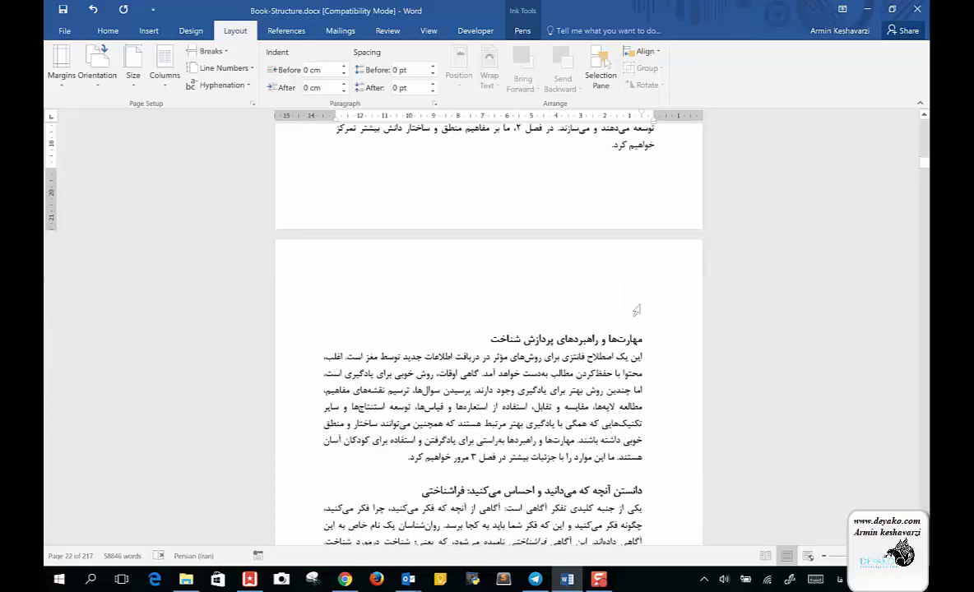
pyautogui.click(640, 338)
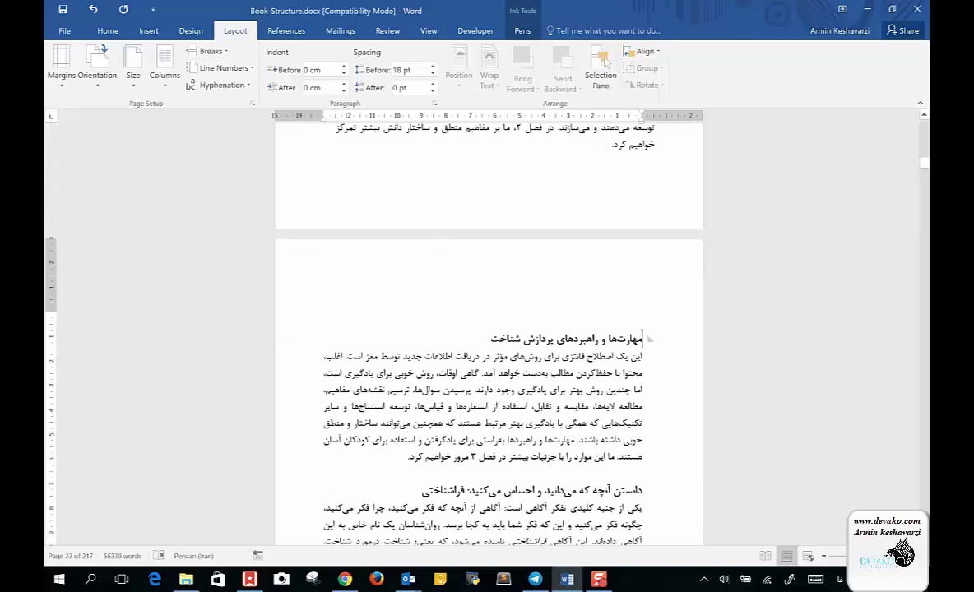
pyautogui.click(606, 144)
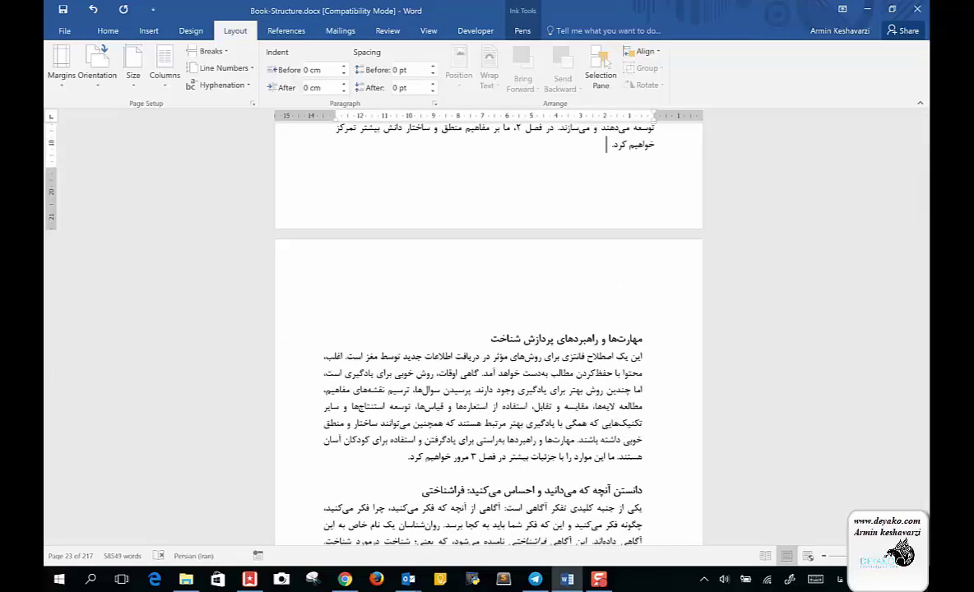
pyautogui.click(643, 338)
pyautogui.click(580, 284)
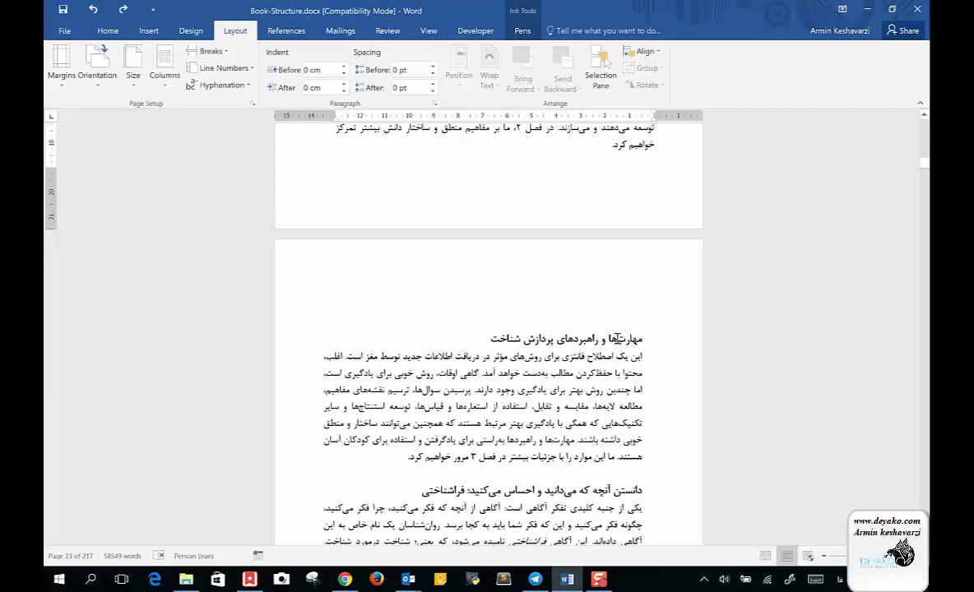
pyautogui.click(613, 338)
# Link the new section's odd-page header to the previous section, confirming the replacement
pyautogui.doubleClick(614, 267)
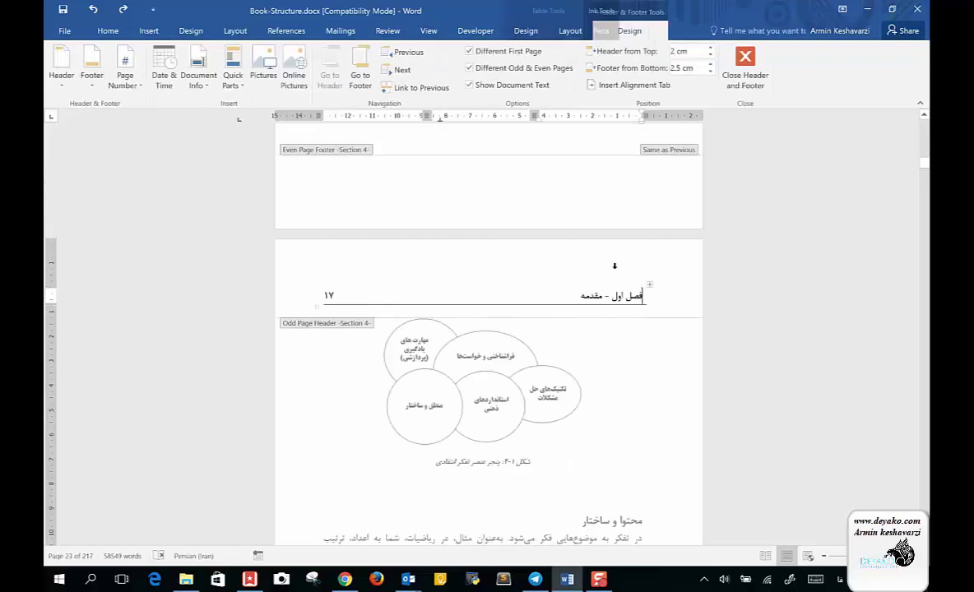
pyautogui.click(421, 86)
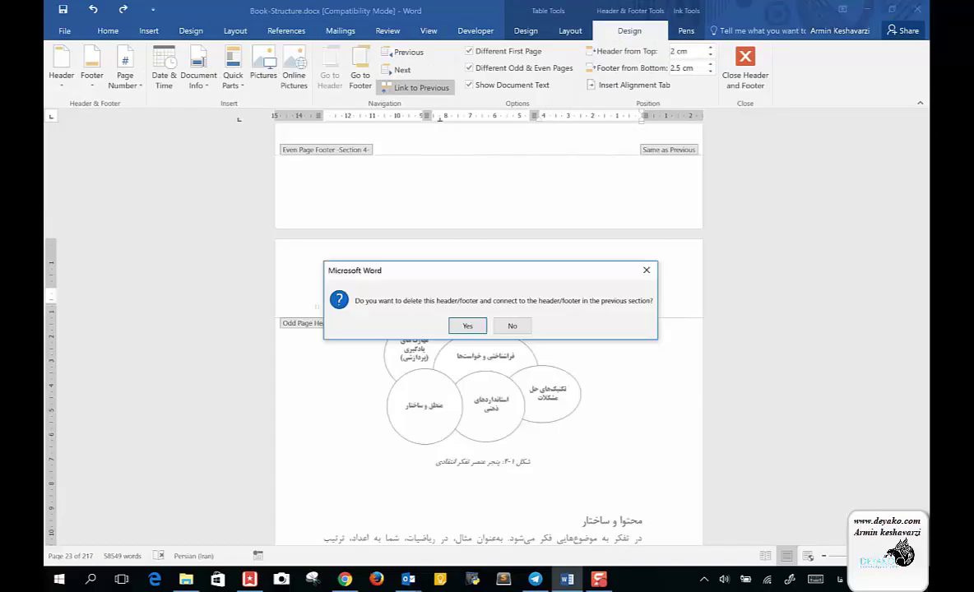
pyautogui.click(468, 326)
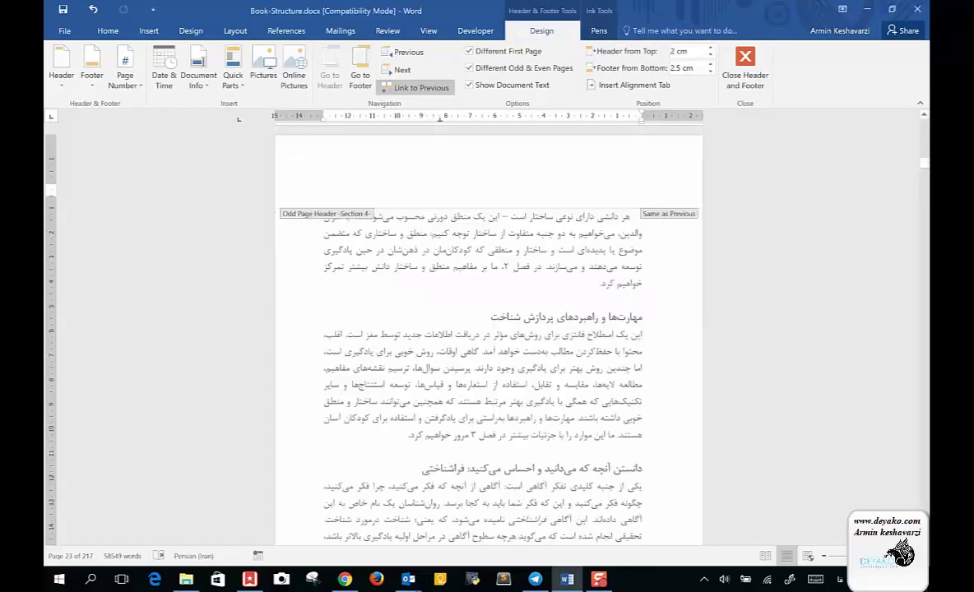
pyautogui.scroll(5, 489, 329)
pyautogui.scroll(5, 489, 330)
pyautogui.scroll(3, 488, 329)
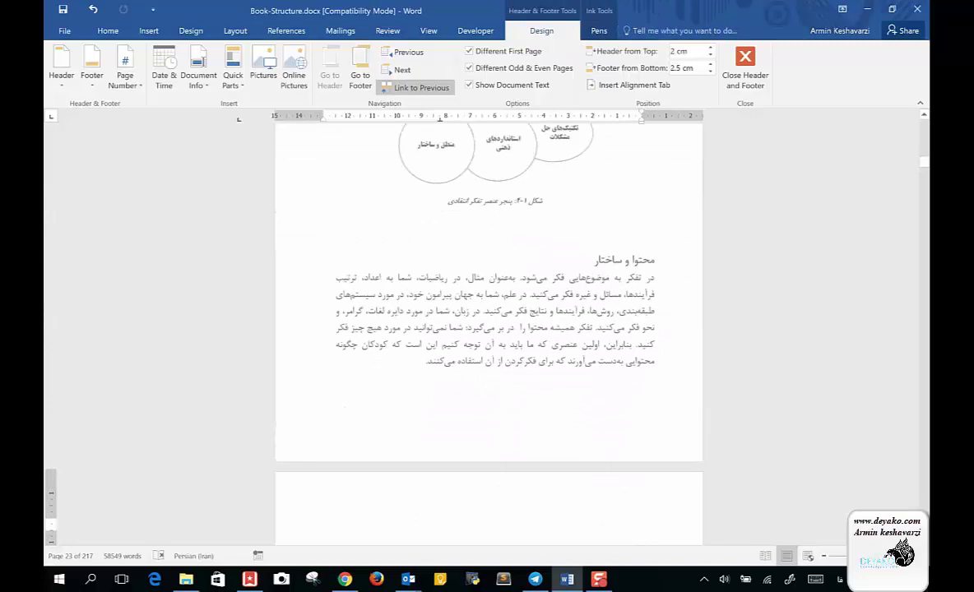
pyautogui.scroll(5, 489, 329)
pyautogui.scroll(5, 489, 329)
pyautogui.scroll(-5, 489, 329)
pyautogui.scroll(-3, 489, 329)
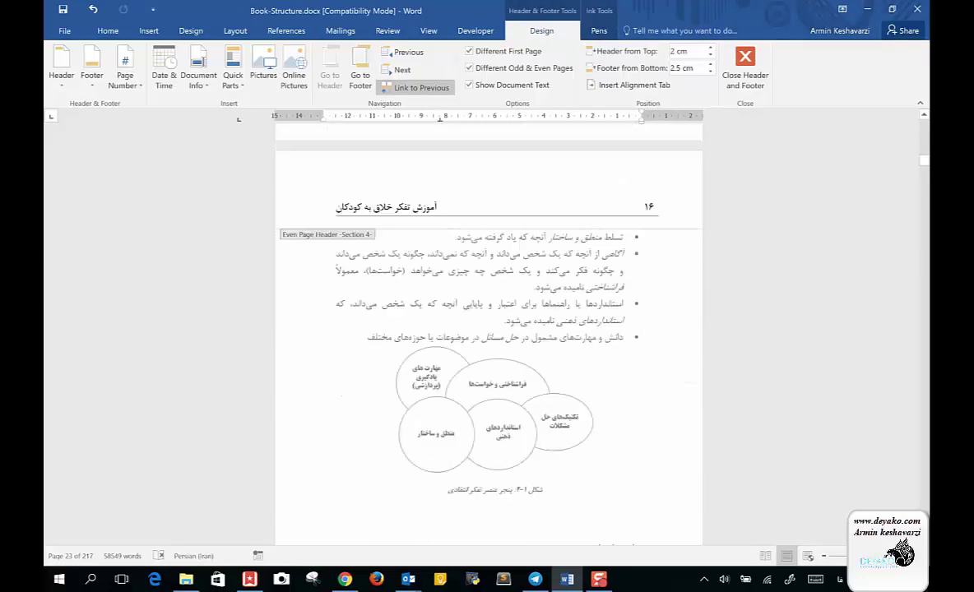
pyautogui.scroll(-1, 489, 329)
pyautogui.scroll(-5, 463, 328)
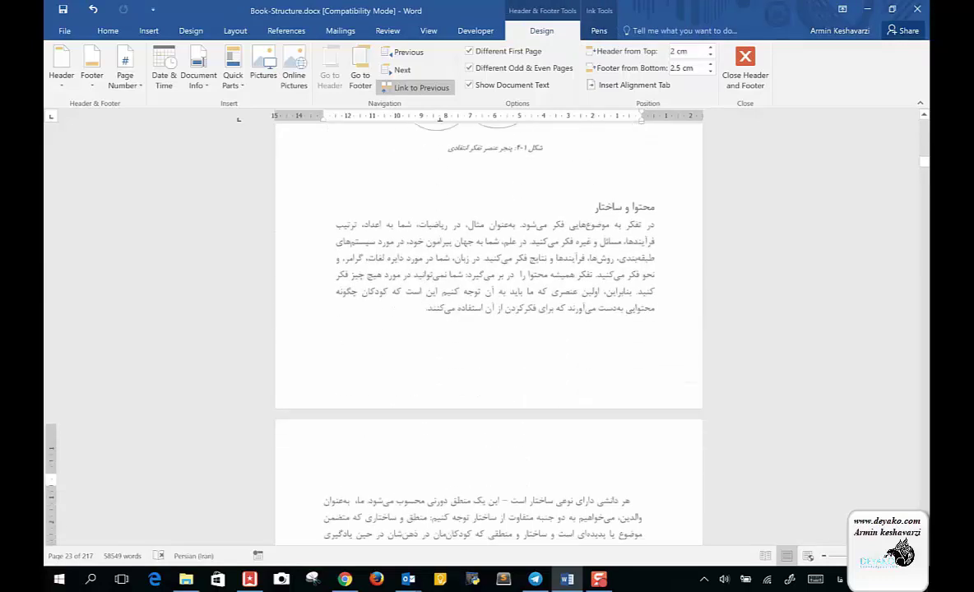
pyautogui.scroll(-4, 462, 329)
pyautogui.scroll(-5, 463, 329)
# Return to the body text and insert an empty line above the heading
pyautogui.doubleClick(619, 457)
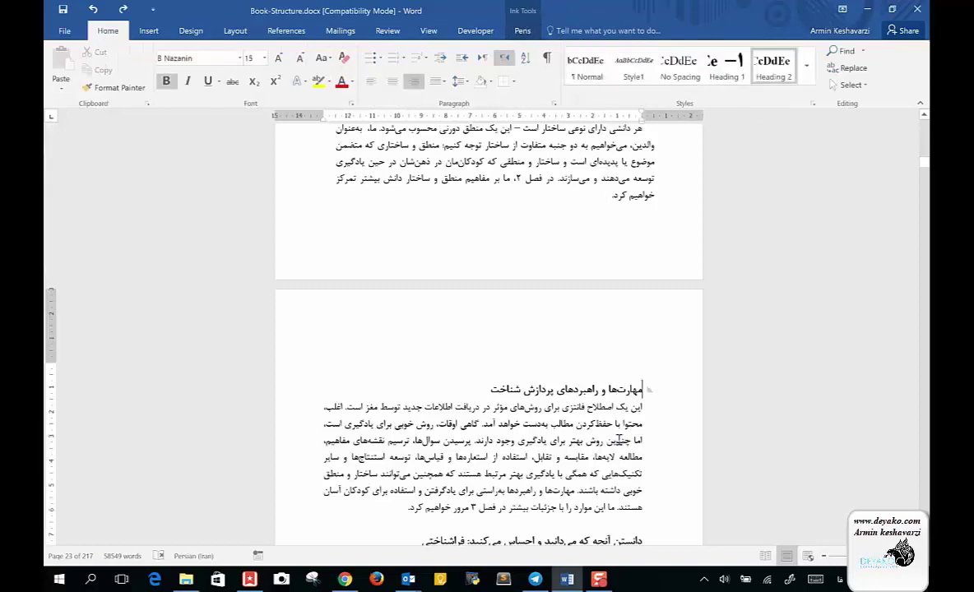
pyautogui.press('BackSpace')
pyautogui.press('BackSpace')
pyautogui.press('Return')
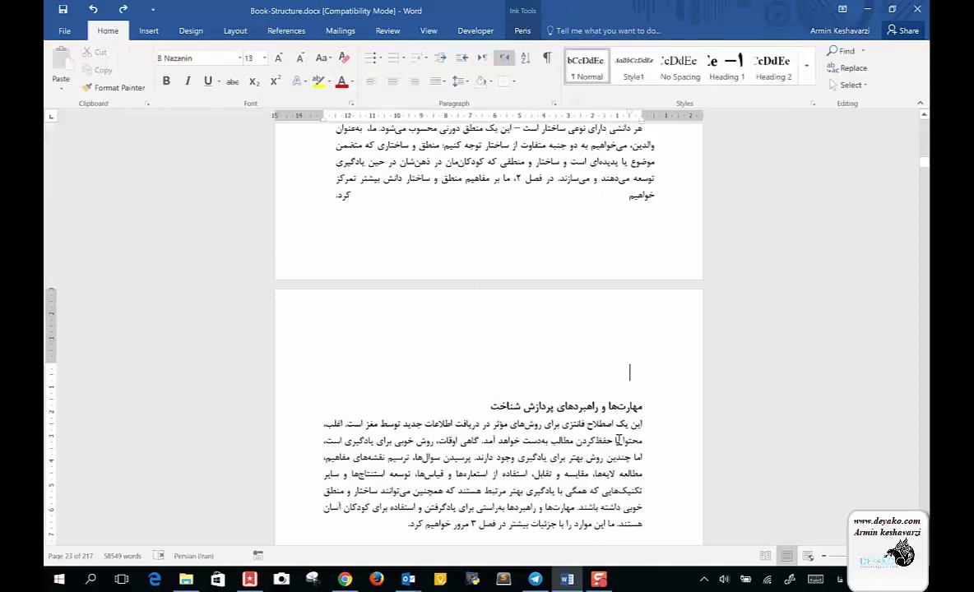
pyautogui.press('BackSpace')
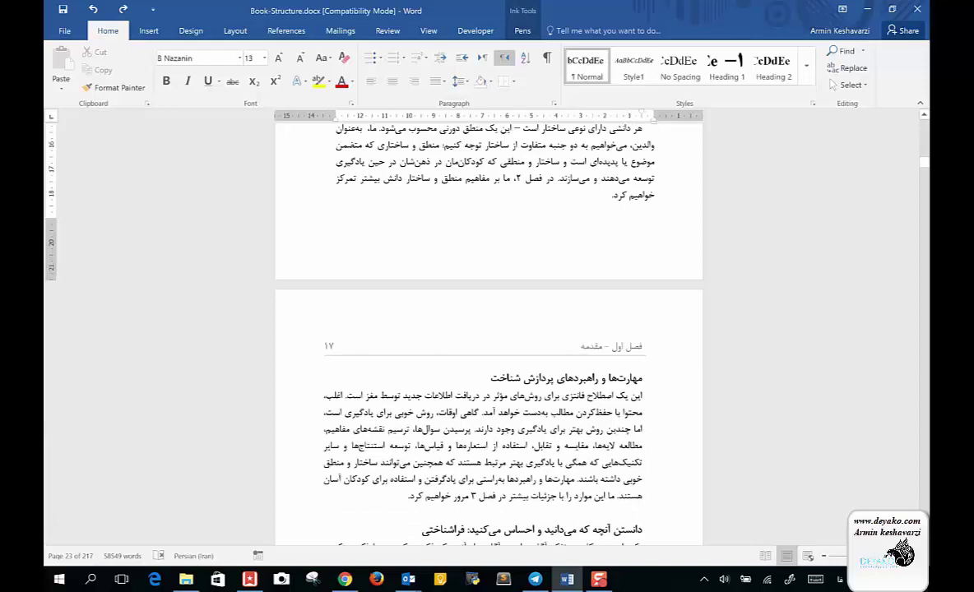
pyautogui.press('Return')
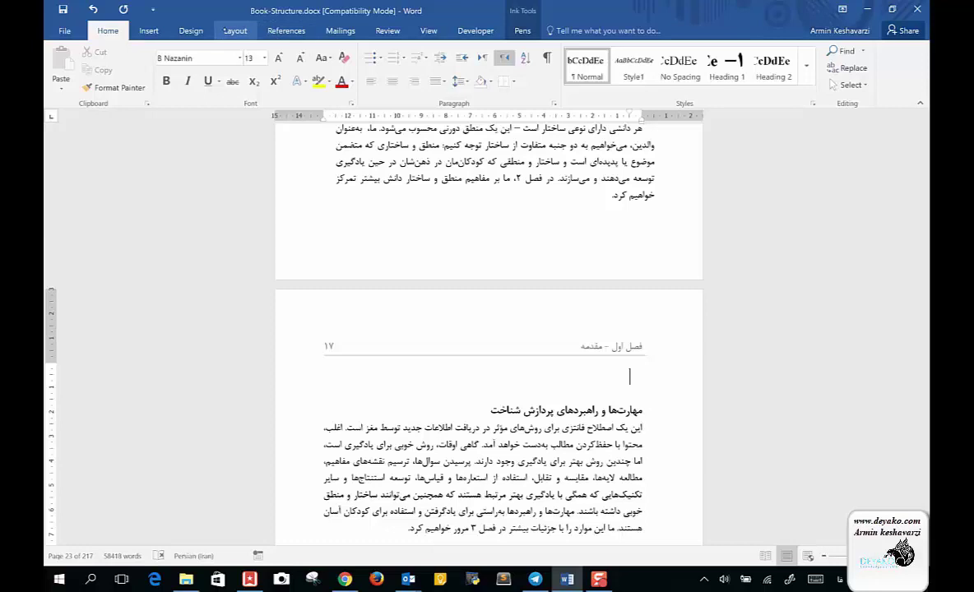
# Insert a continuous section break there and delete the blank line above the heading
pyautogui.click(236, 30)
pyautogui.click(206, 51)
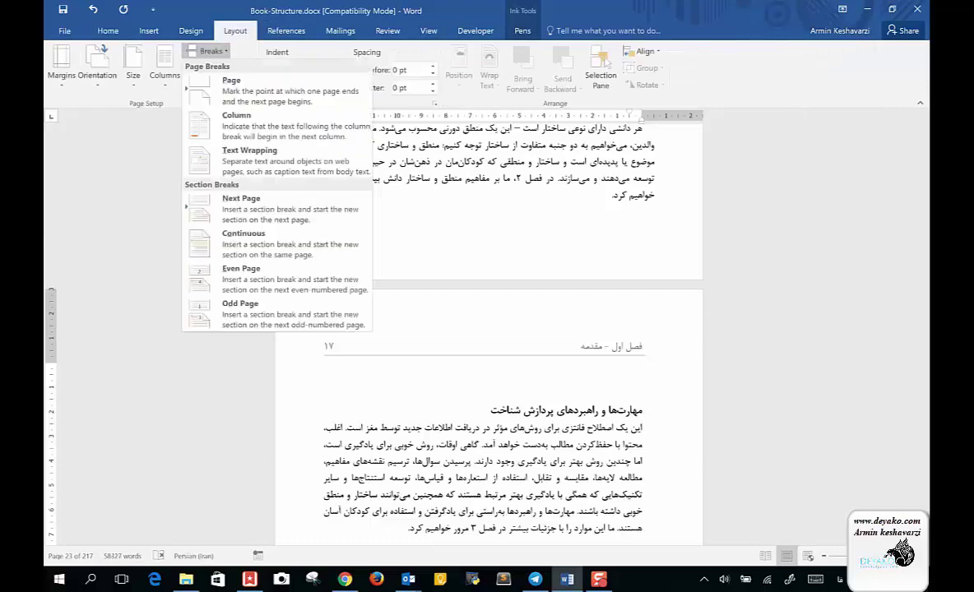
pyautogui.click(270, 241)
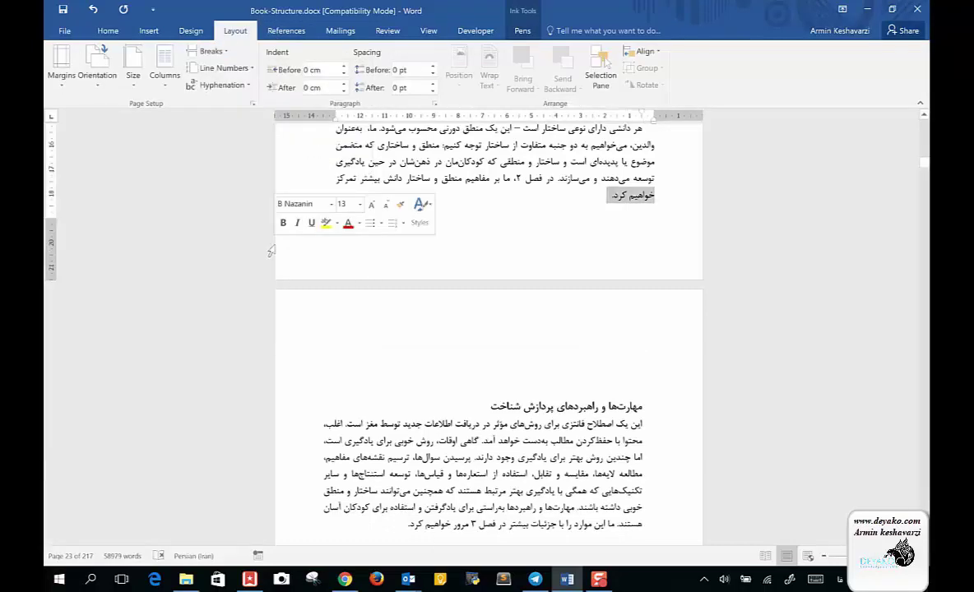
pyautogui.click(613, 372)
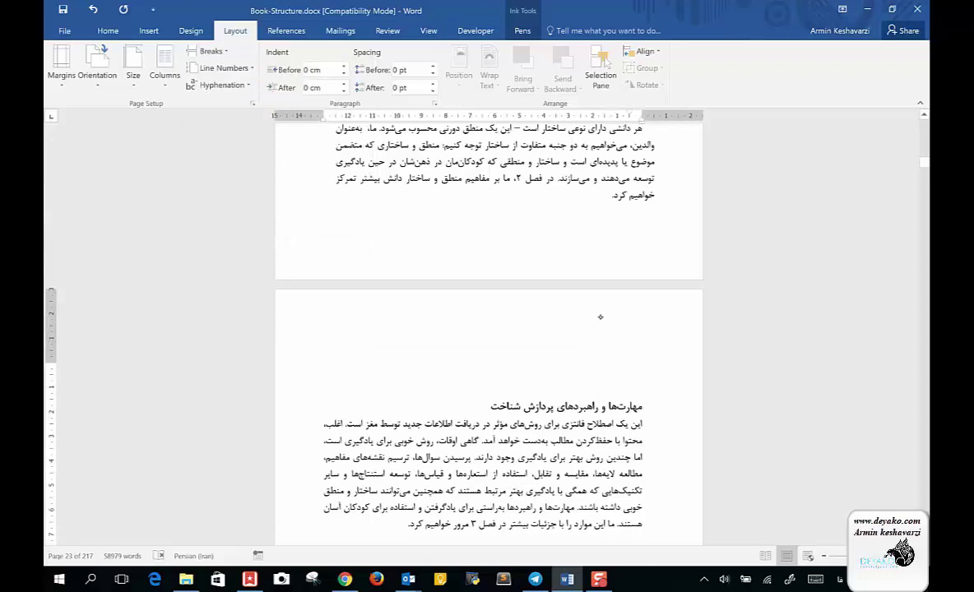
pyautogui.press('Delete')
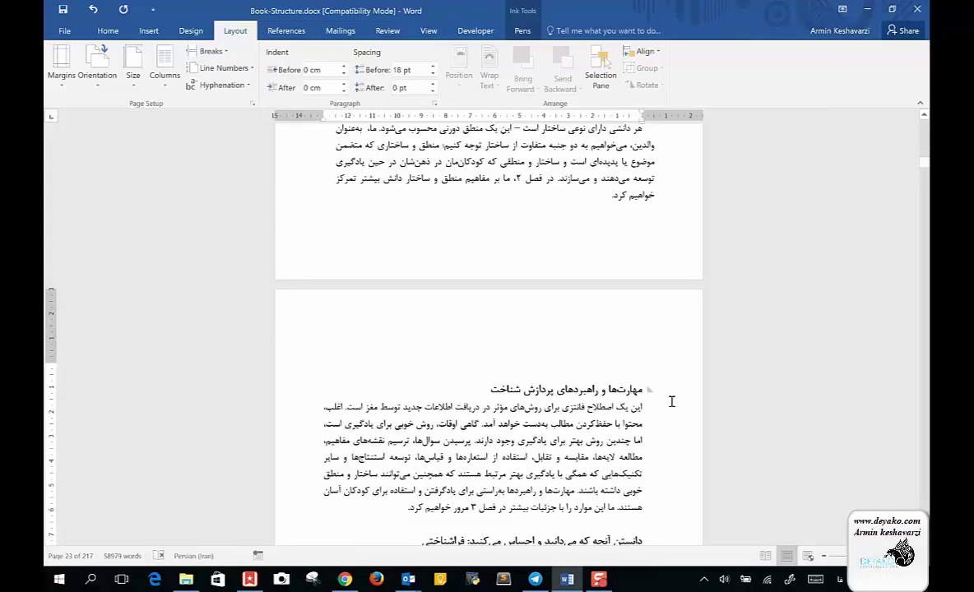
# Unlink the Section 5 first-page header from the previous section's header
pyautogui.doubleClick(533, 311)
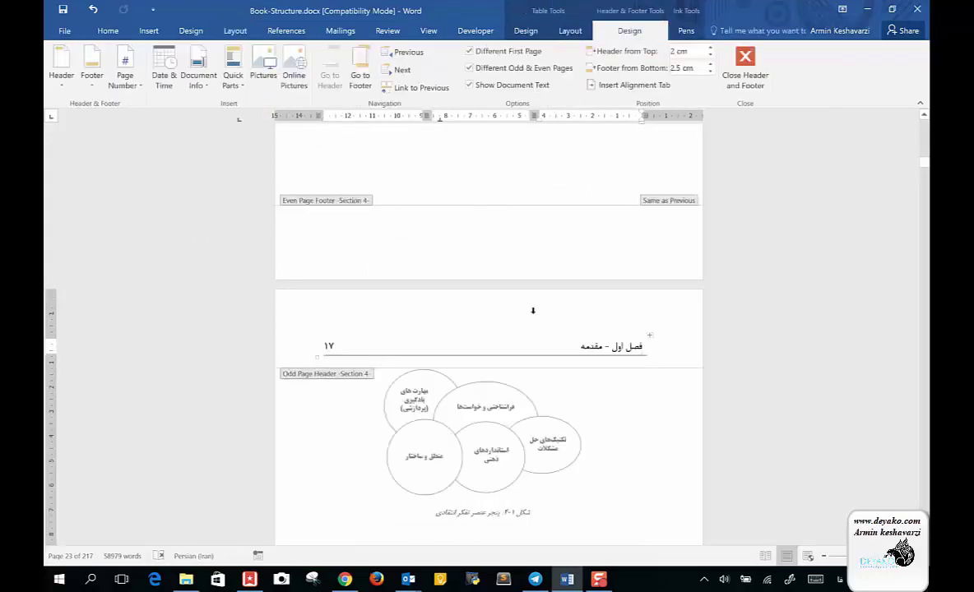
pyautogui.scroll(-2, 533, 311)
pyautogui.scroll(-2, 534, 311)
pyautogui.scroll(-4, 533, 311)
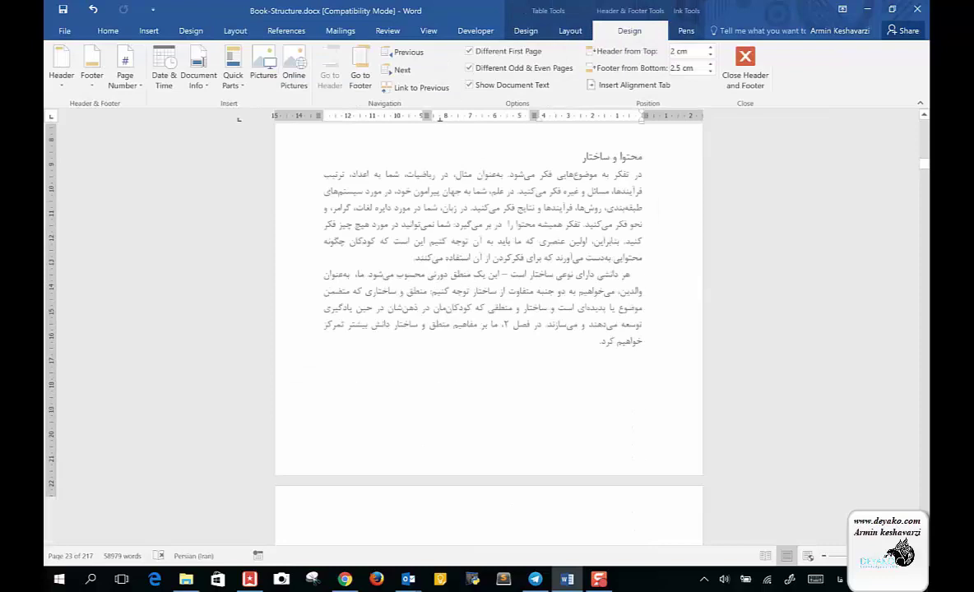
pyautogui.scroll(-5, 533, 311)
pyautogui.scroll(-1, 533, 311)
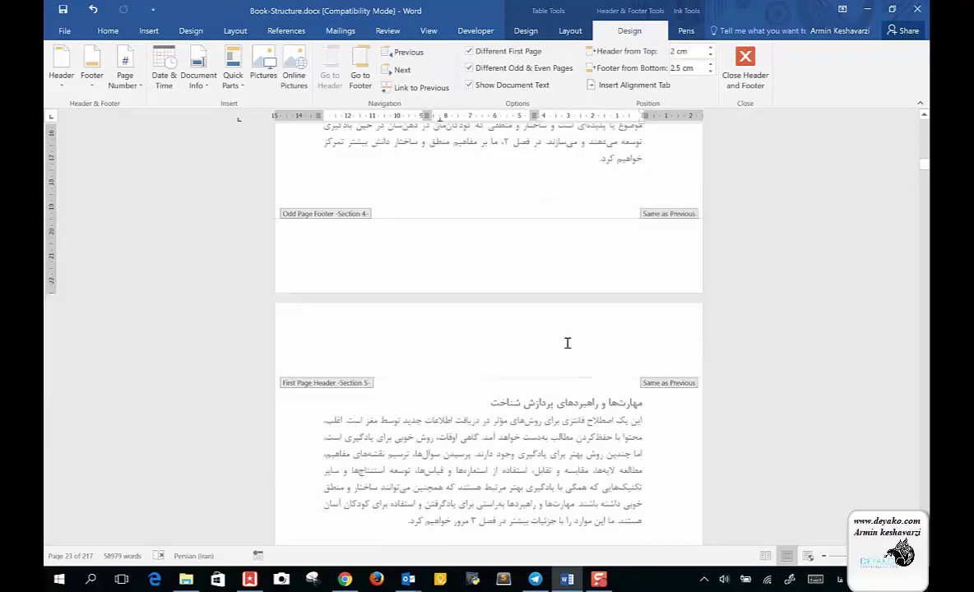
pyautogui.click(589, 357)
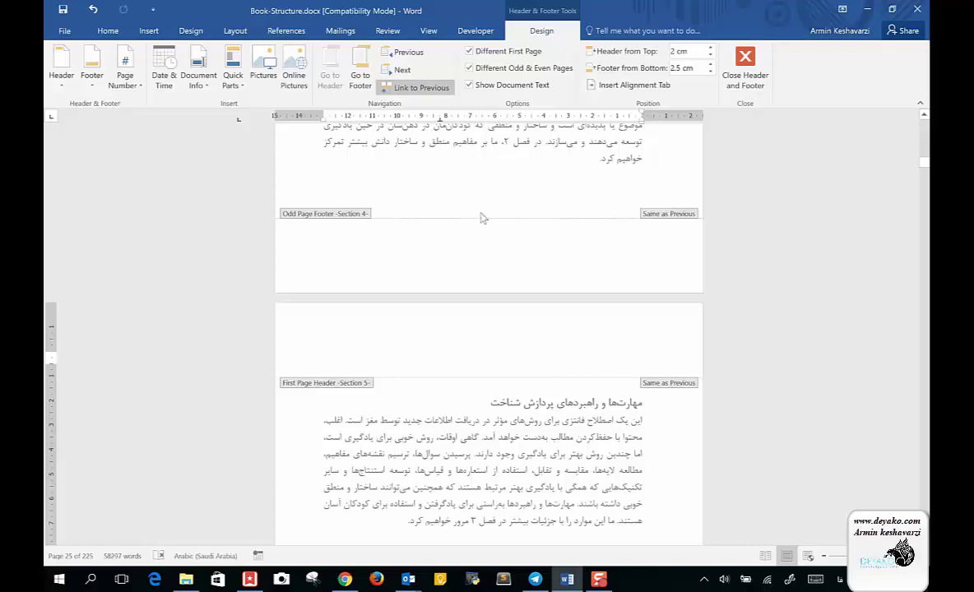
pyautogui.click(414, 88)
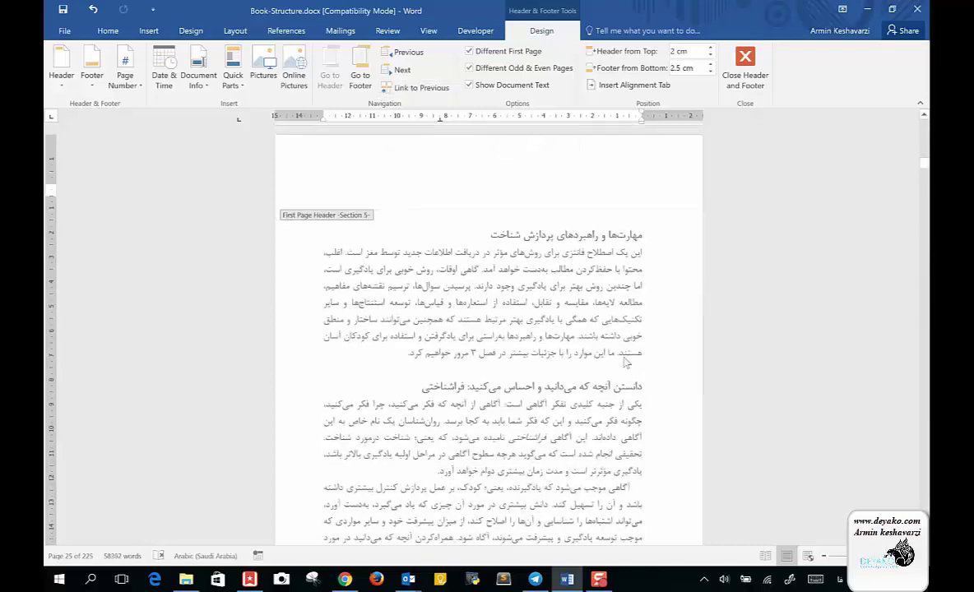
# Copy the page-17 header table 'فصل اول - مقدمه' into Section 5's first-page header
pyautogui.scroll(3, 625, 381)
pyautogui.scroll(3, 625, 380)
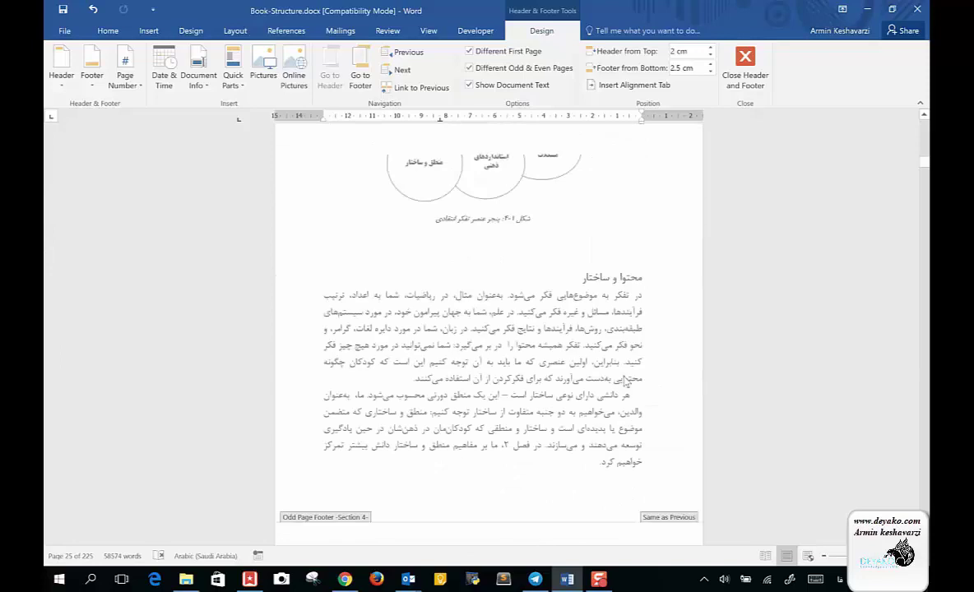
pyautogui.scroll(3, 625, 380)
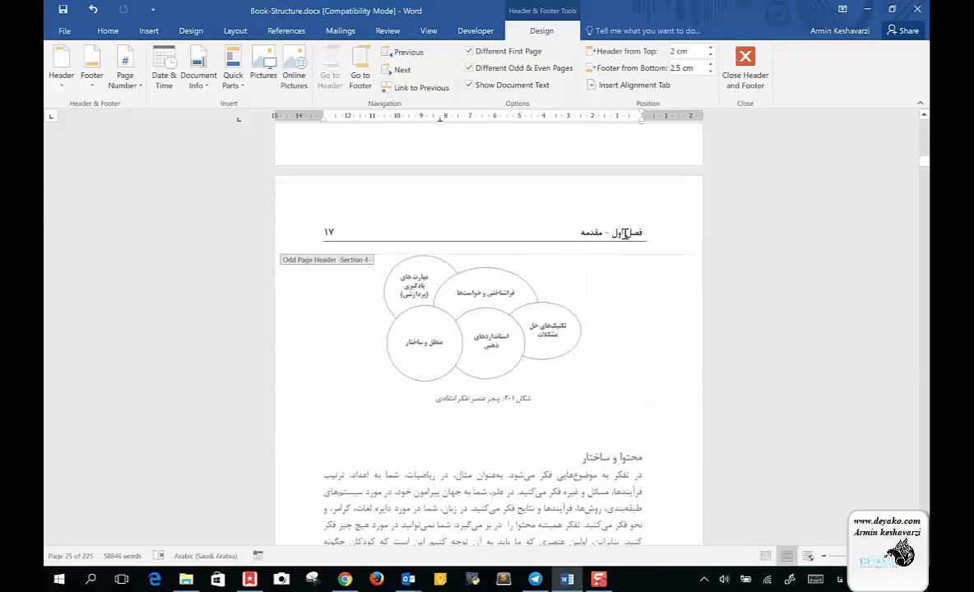
pyautogui.click(581, 216)
pyautogui.click(649, 222)
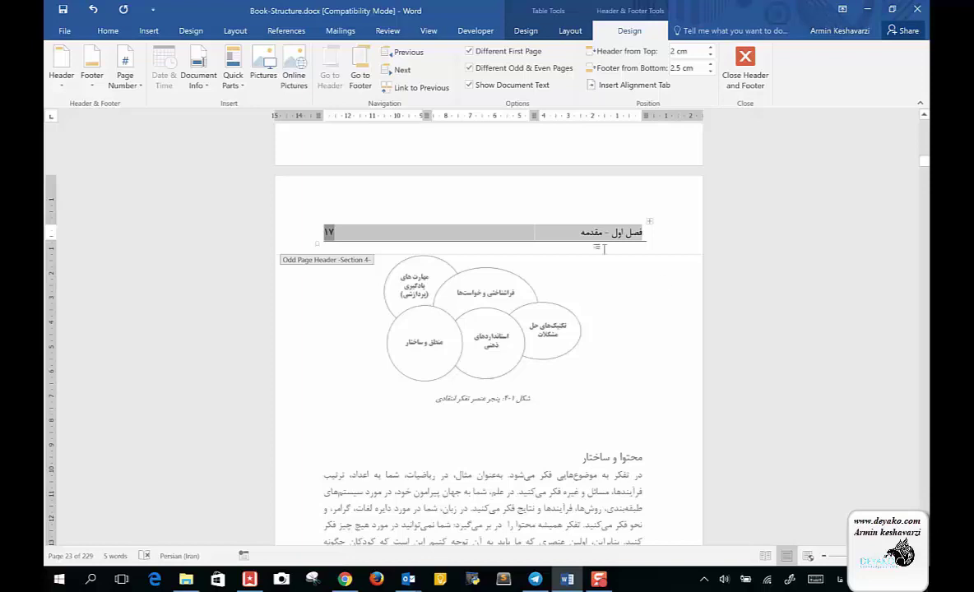
pyautogui.scroll(-5, 586, 478)
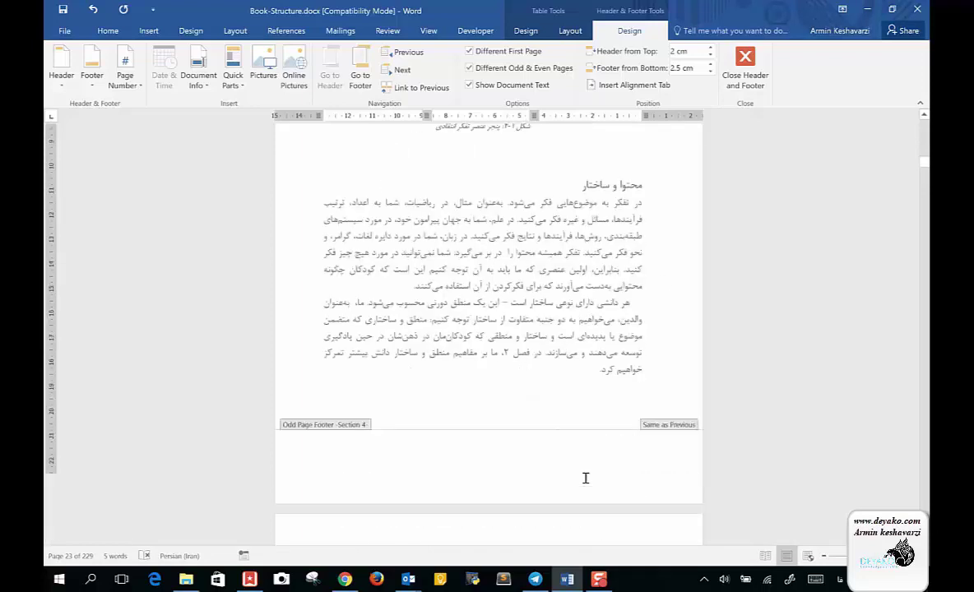
pyautogui.scroll(-1, 586, 478)
pyautogui.click(569, 508)
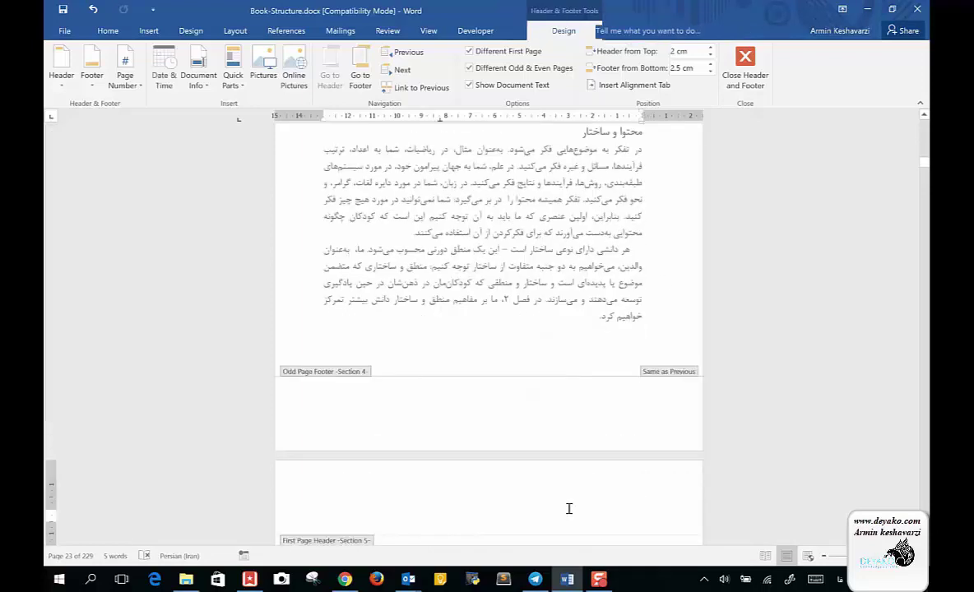
pyautogui.hotkey('ctrl', 'v')
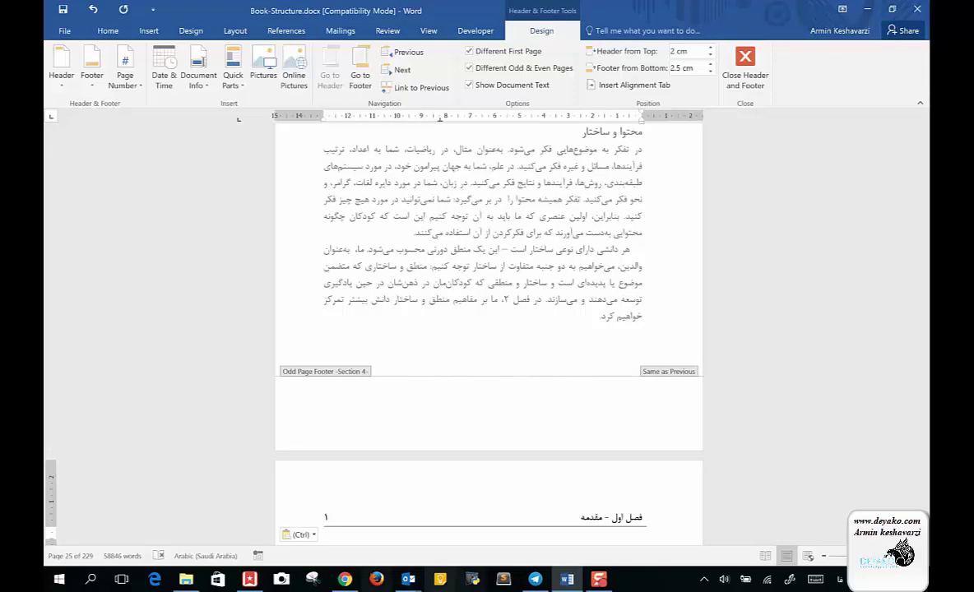
# Format Section 5's page numbers to continue from the previous section
pyautogui.doubleClick(326, 517)
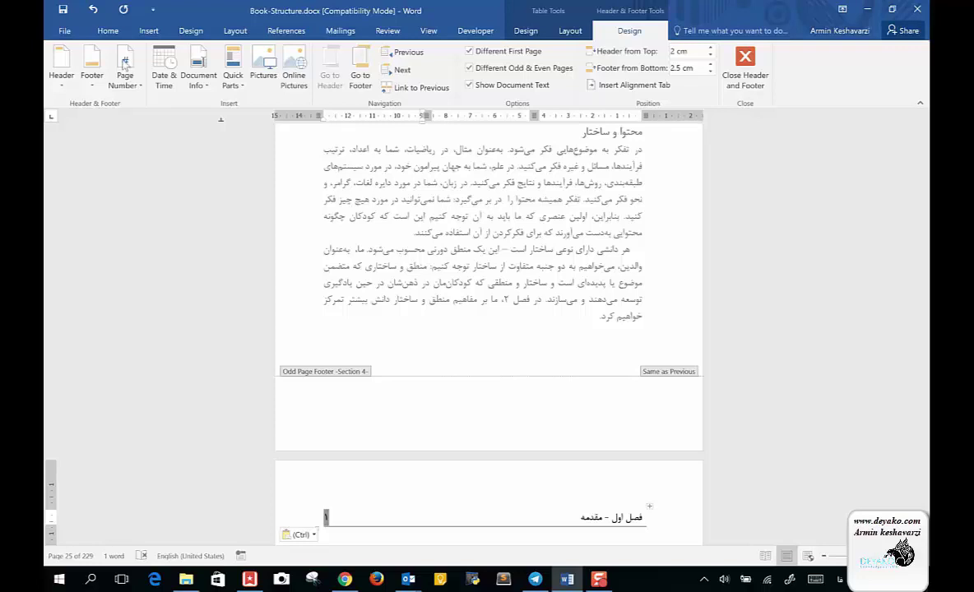
pyautogui.click(125, 73)
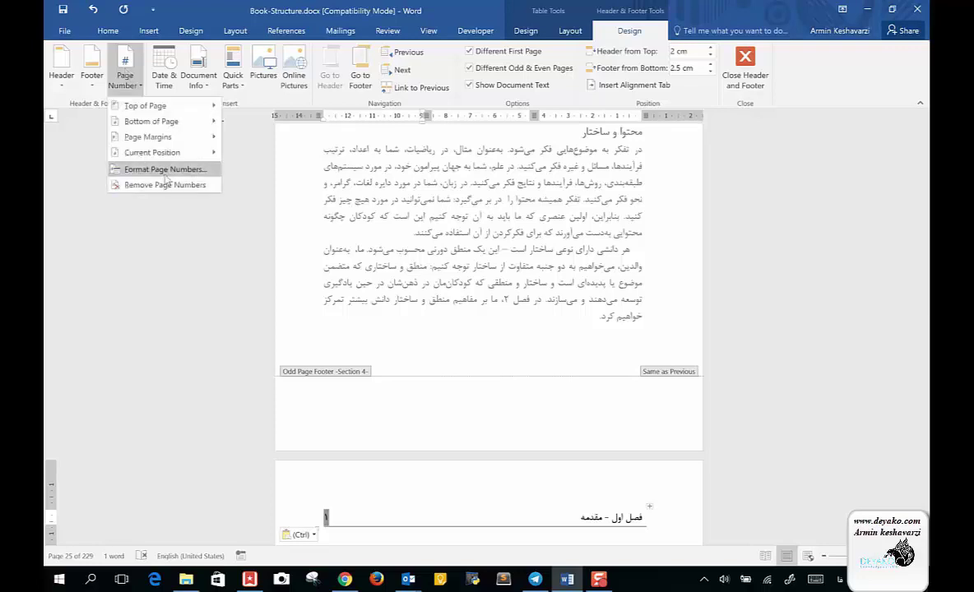
pyautogui.click(166, 169)
pyautogui.click(424, 315)
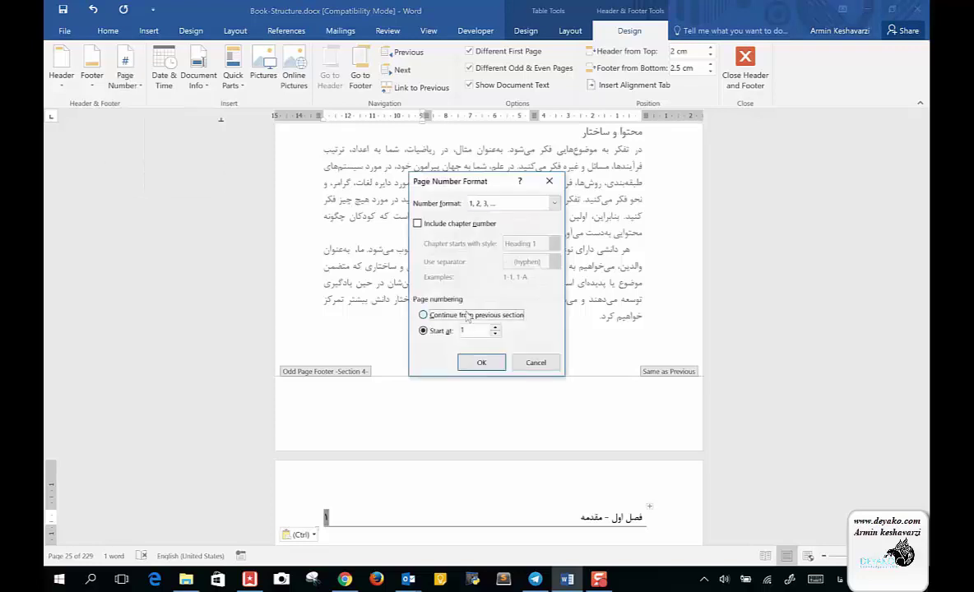
pyautogui.click(481, 363)
# Extend the header title to 'فصل اول – مقدمه-محتوا و ساختار' on one line
pyautogui.scroll(-10, 467, 424)
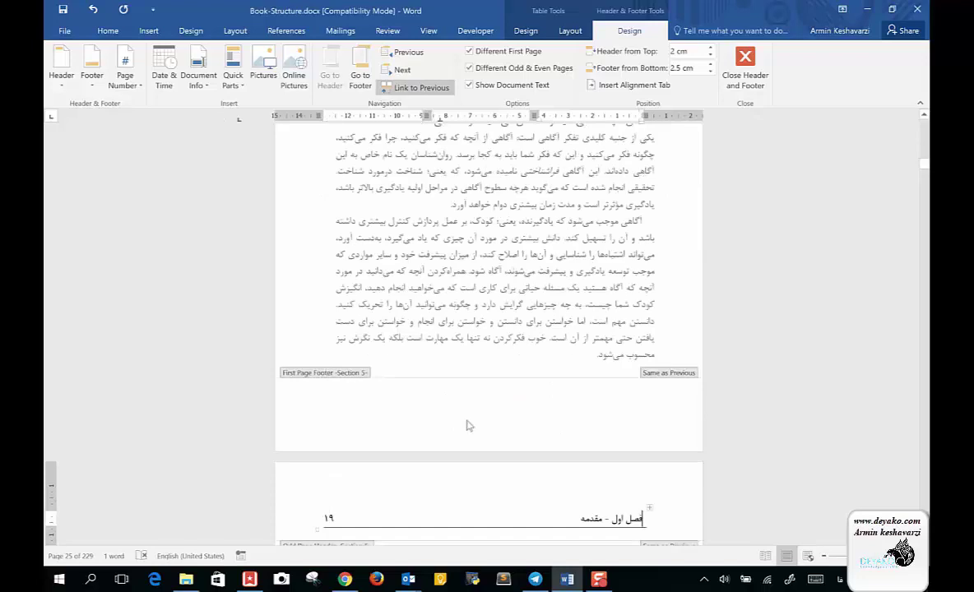
pyautogui.scroll(-1, 496, 488)
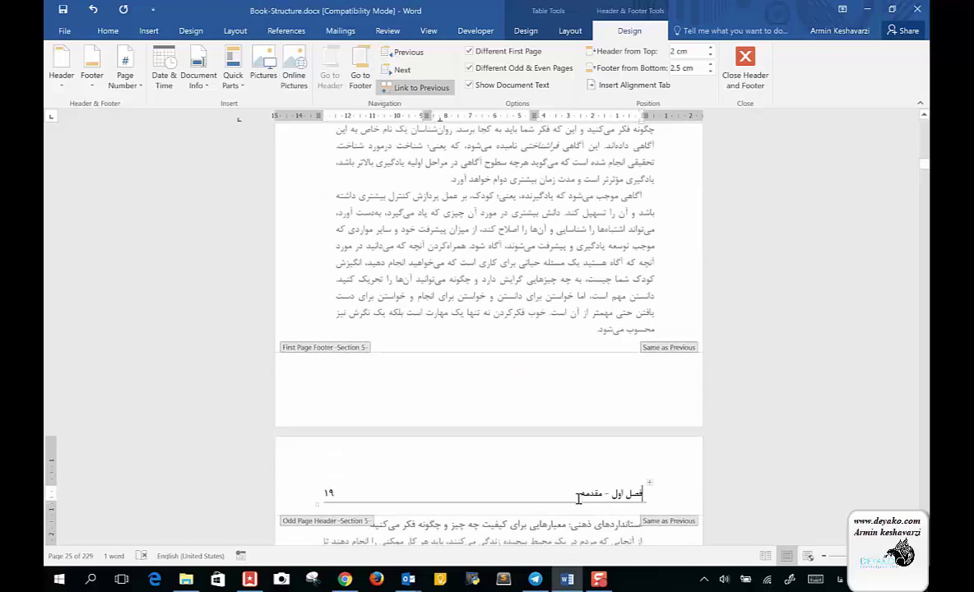
pyautogui.write('-محتو')
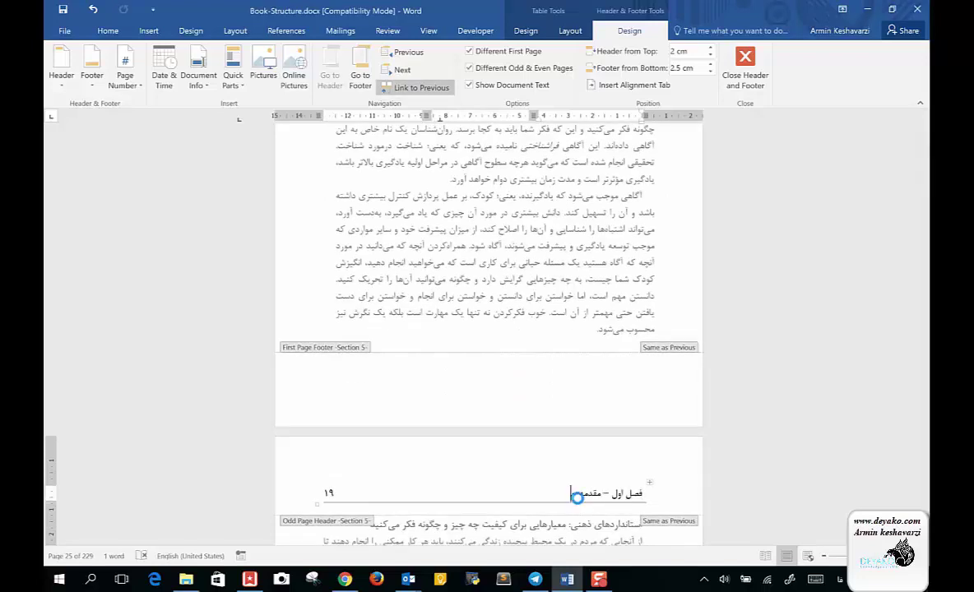
pyautogui.write('ا و سا')
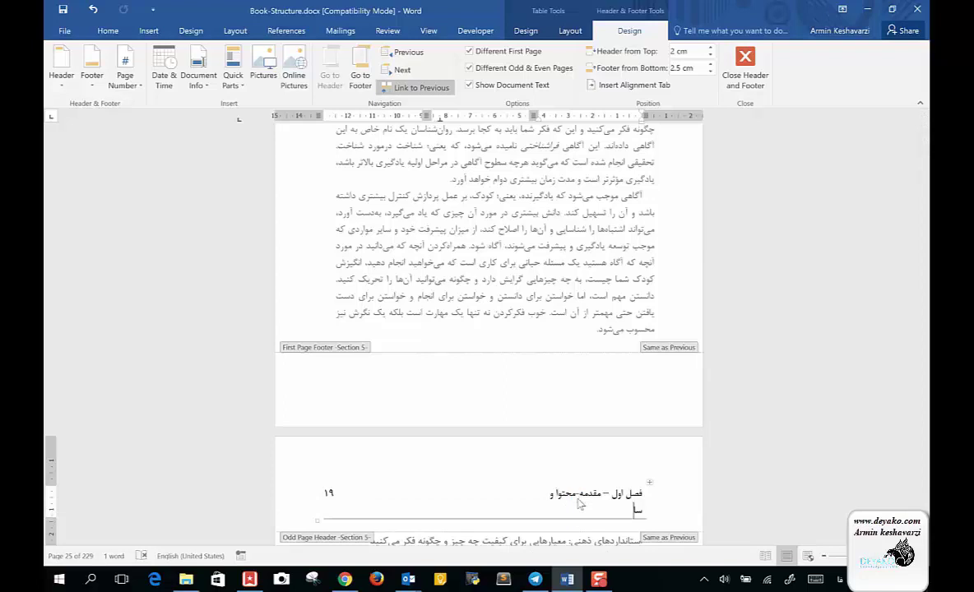
pyautogui.write('ختار')
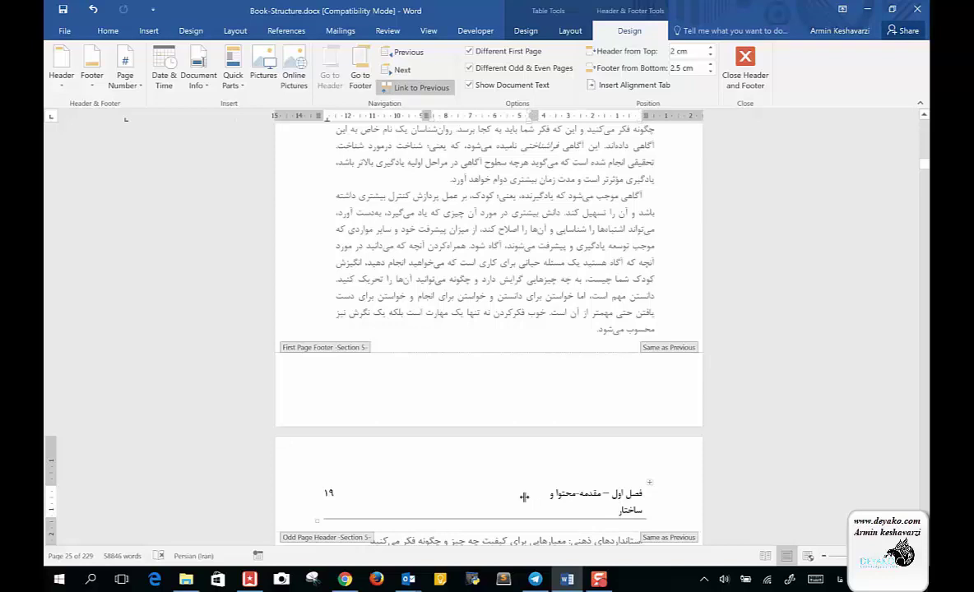
pyautogui.press('BackSpace')
# Return to the body text and review the running headers of pages 17 through 25
pyautogui.scroll(-2, 506, 501)
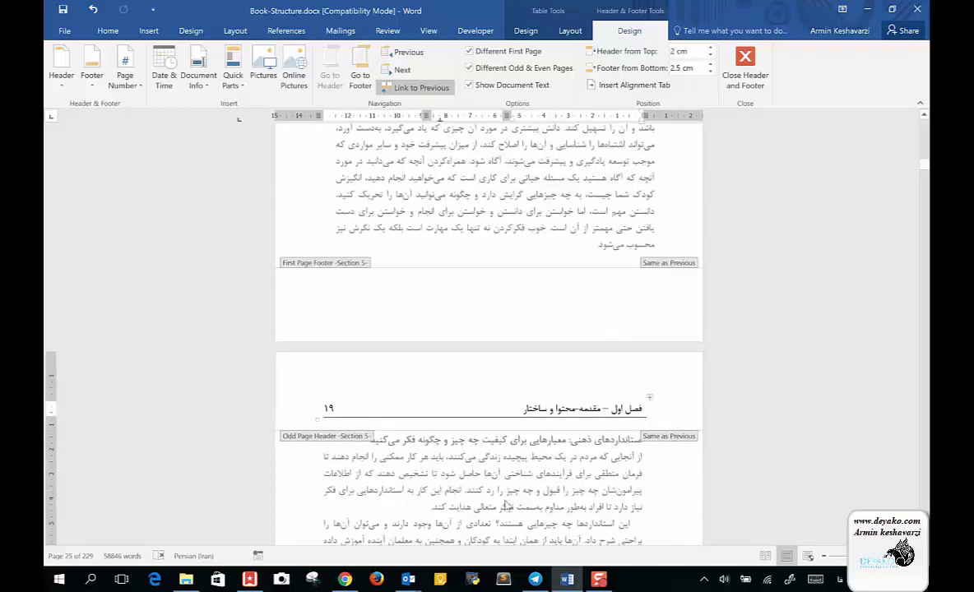
pyautogui.doubleClick(505, 501)
pyautogui.scroll(3, 505, 501)
pyautogui.scroll(2, 505, 501)
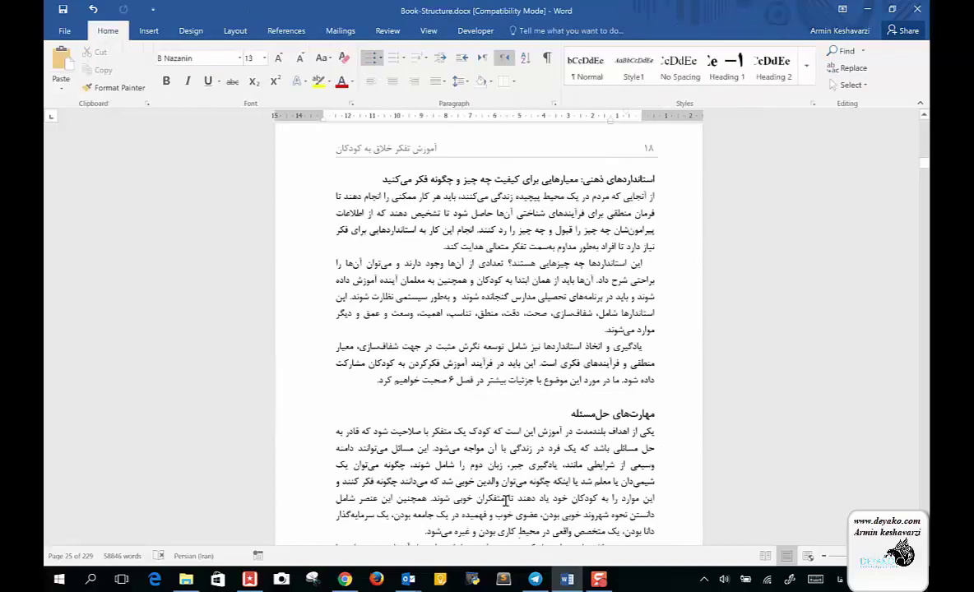
pyautogui.scroll(2, 505, 501)
pyautogui.scroll(4, 505, 501)
pyautogui.scroll(5, 505, 501)
pyautogui.scroll(1, 505, 494)
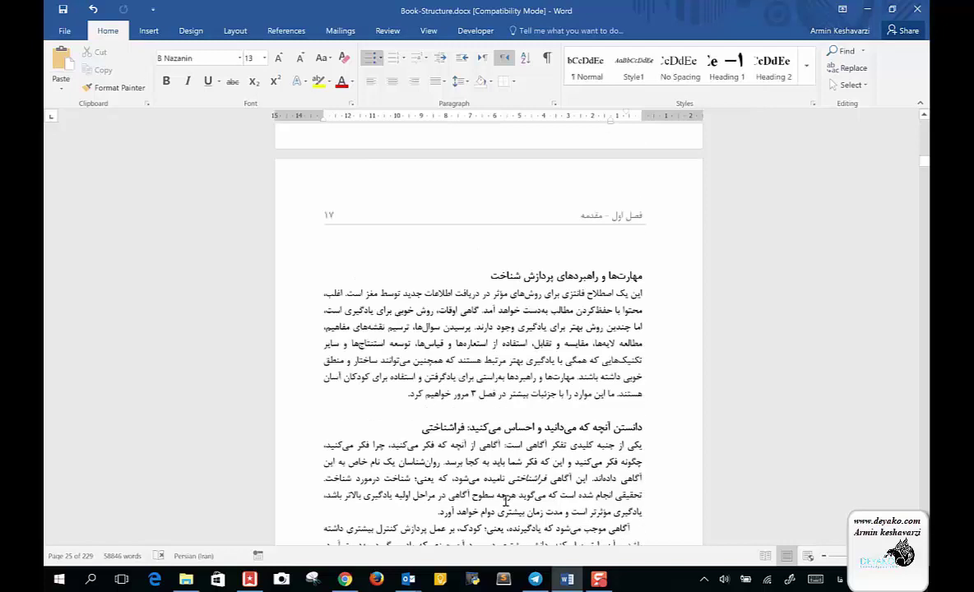
pyautogui.scroll(-6, 524, 356)
pyautogui.scroll(-7, 524, 355)
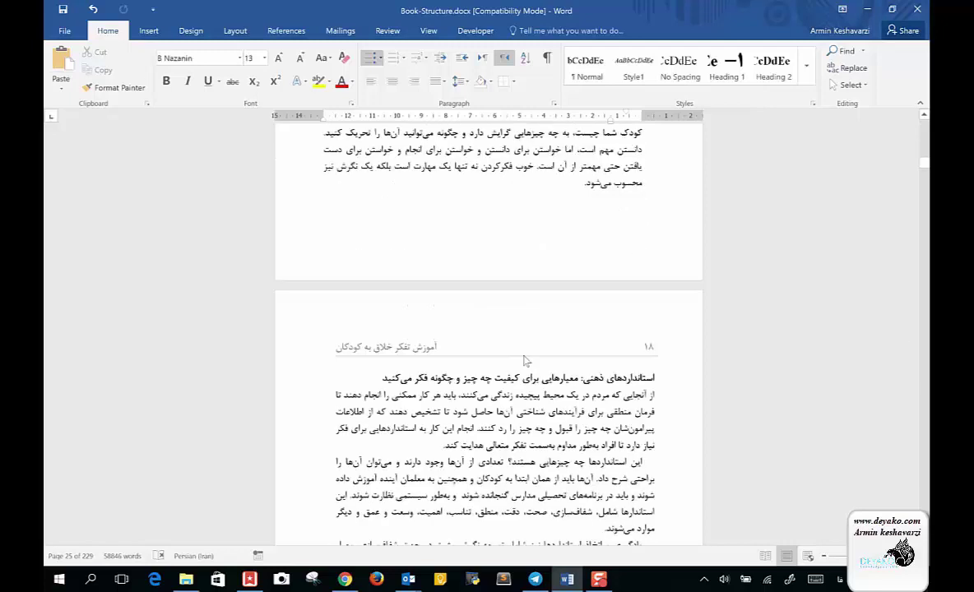
pyautogui.scroll(-7, 524, 356)
pyautogui.scroll(-2, 524, 355)
pyautogui.scroll(-2, 525, 356)
pyautogui.scroll(-5, 524, 356)
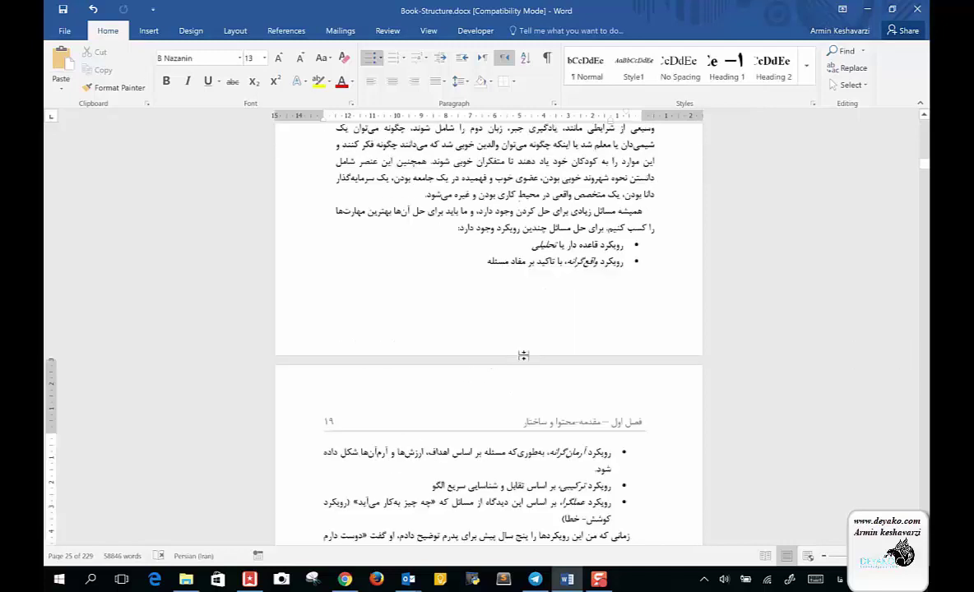
pyautogui.scroll(-1, 634, 231)
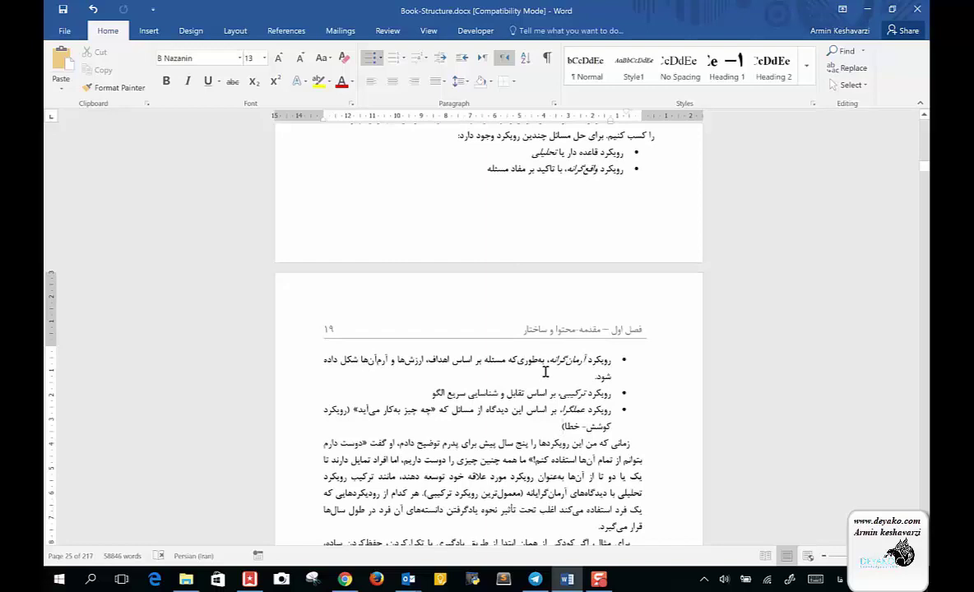
pyautogui.scroll(-2, 546, 372)
pyautogui.scroll(-6, 546, 372)
pyautogui.scroll(-2, 545, 372)
pyautogui.scroll(-5, 546, 372)
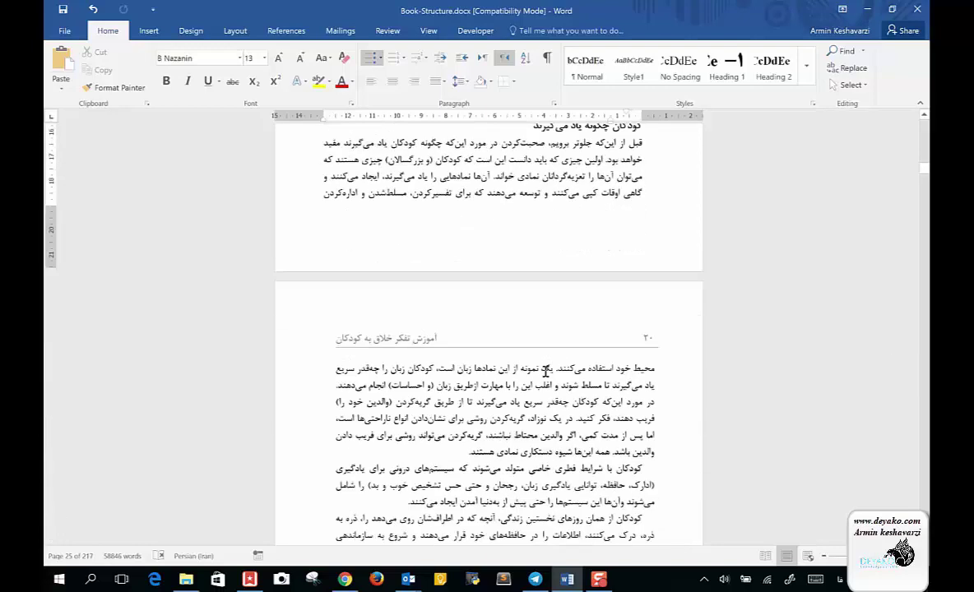
pyautogui.scroll(-2, 545, 372)
pyautogui.scroll(-6, 546, 372)
pyautogui.scroll(-2, 545, 372)
pyautogui.scroll(-3, 537, 392)
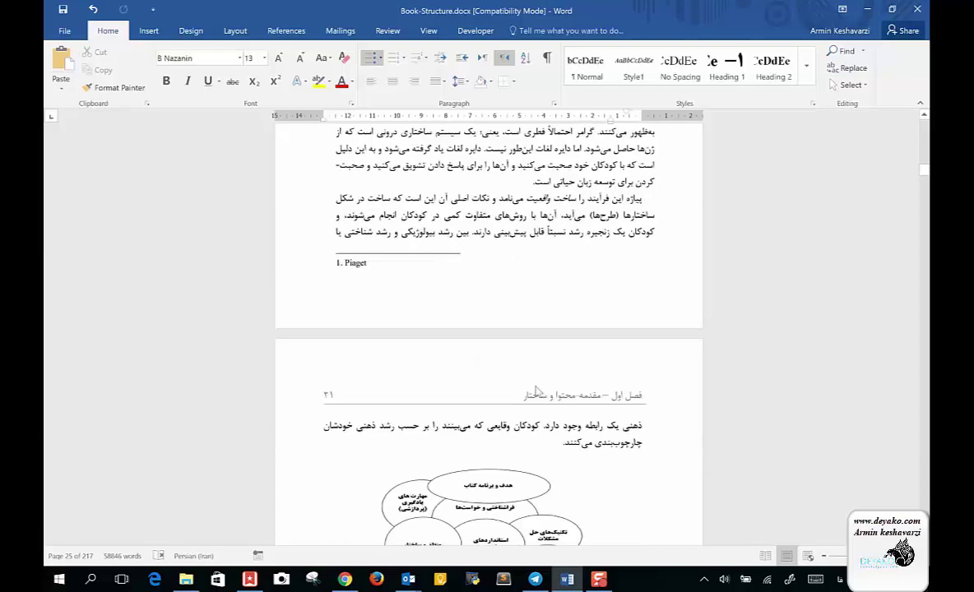
pyautogui.scroll(-2, 541, 433)
pyautogui.scroll(-6, 541, 433)
pyautogui.scroll(-2, 541, 434)
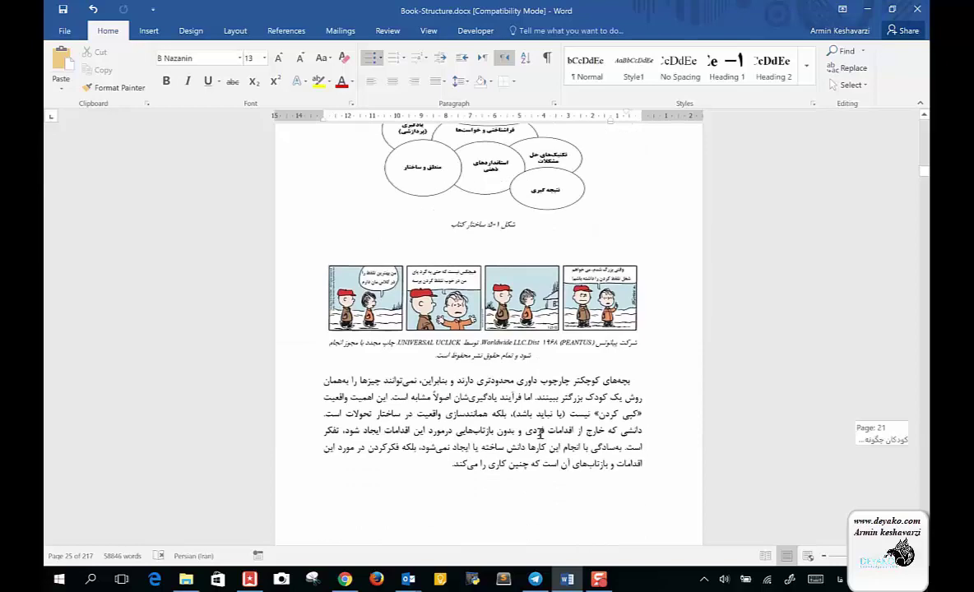
pyautogui.scroll(-6, 541, 434)
pyautogui.scroll(-3, 541, 434)
pyautogui.scroll(-3, 541, 434)
pyautogui.scroll(-3, 540, 434)
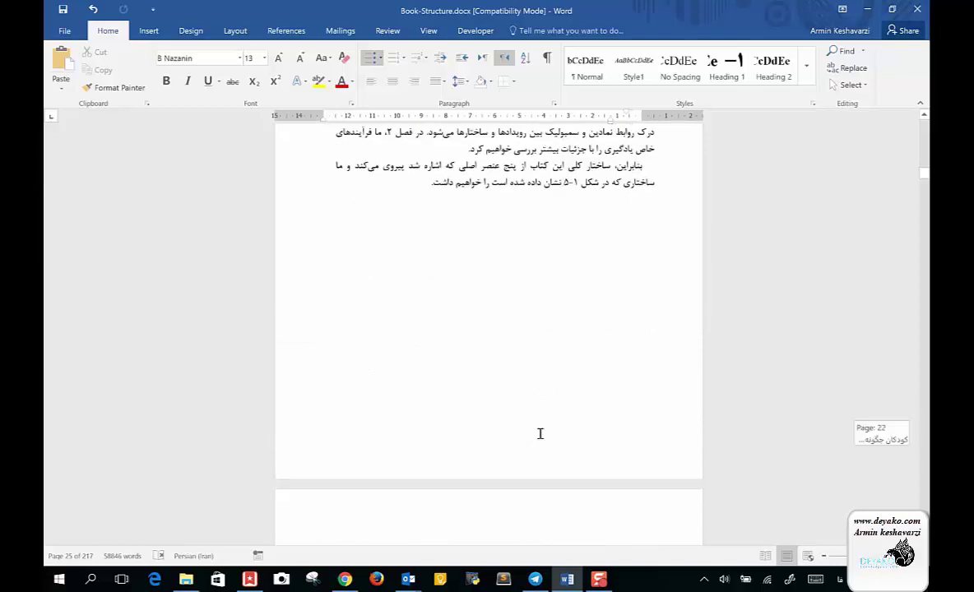
pyautogui.scroll(-4, 540, 434)
pyautogui.scroll(-1, 541, 433)
pyautogui.scroll(-1, 540, 433)
pyautogui.scroll(-3, 541, 433)
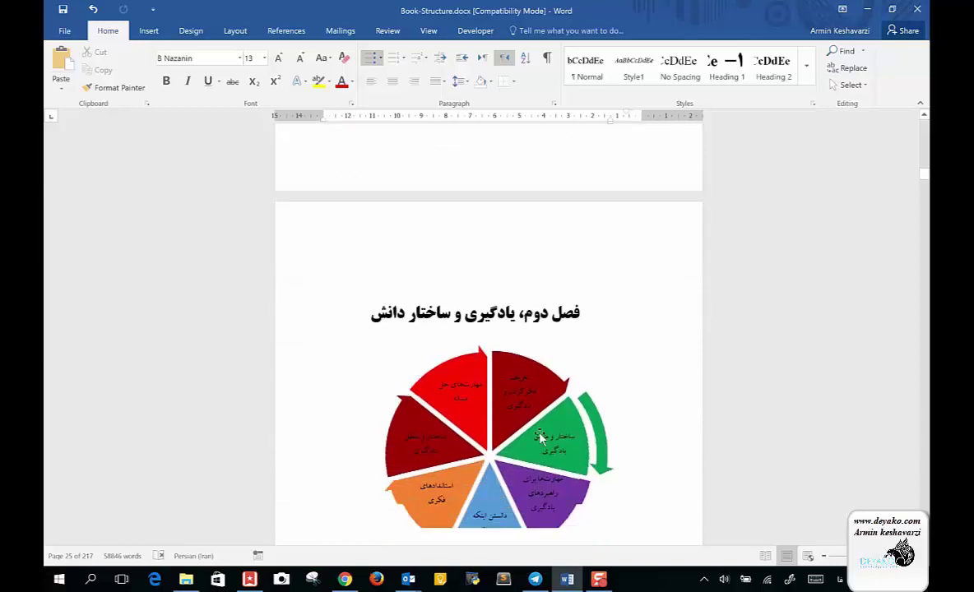
pyautogui.scroll(-6, 541, 433)
pyautogui.scroll(-4, 541, 434)
pyautogui.scroll(-2, 540, 433)
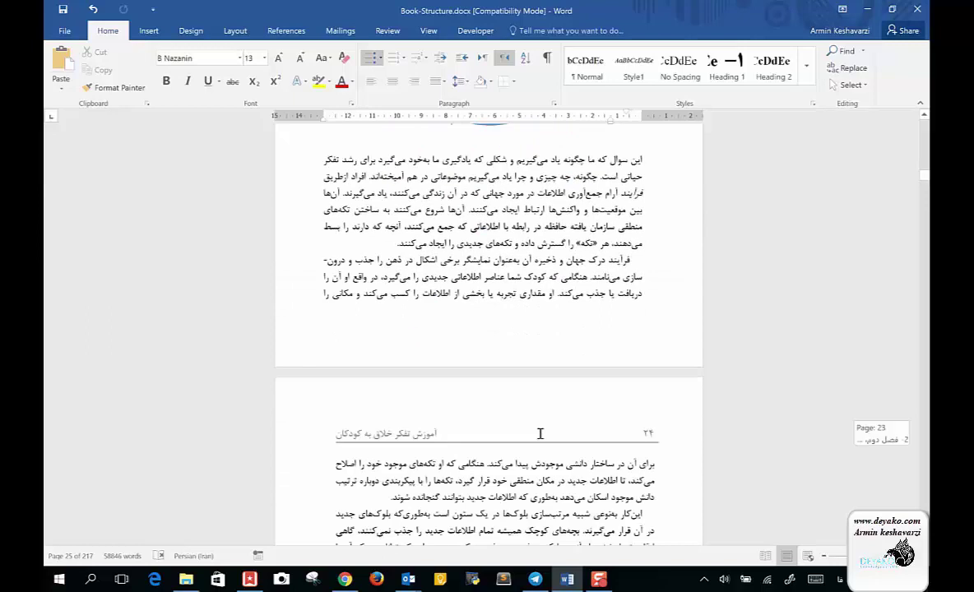
pyautogui.scroll(-4, 541, 433)
pyautogui.scroll(-1, 540, 434)
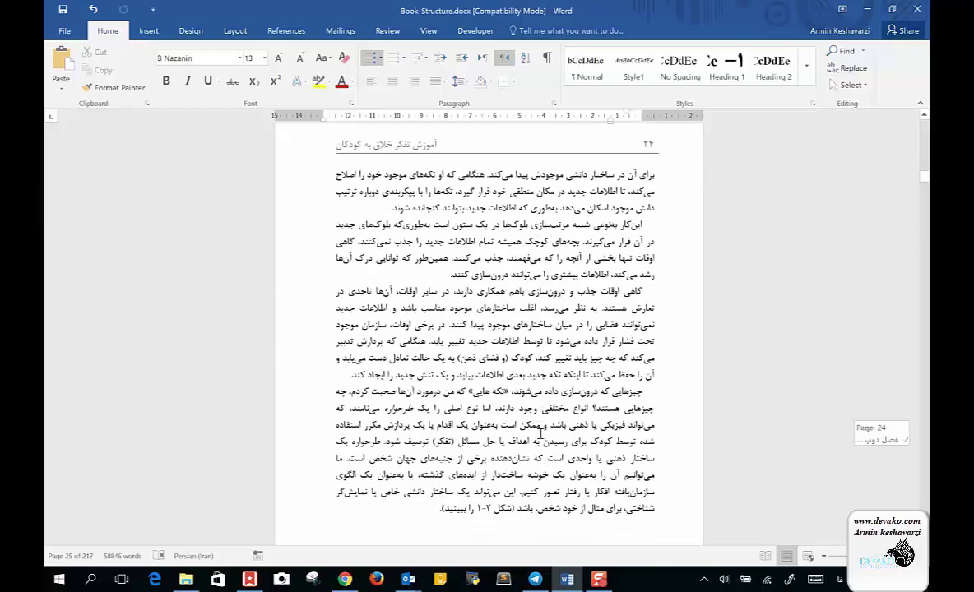
pyautogui.scroll(-3, 541, 434)
pyautogui.scroll(-2, 541, 434)
pyautogui.scroll(-1, 540, 434)
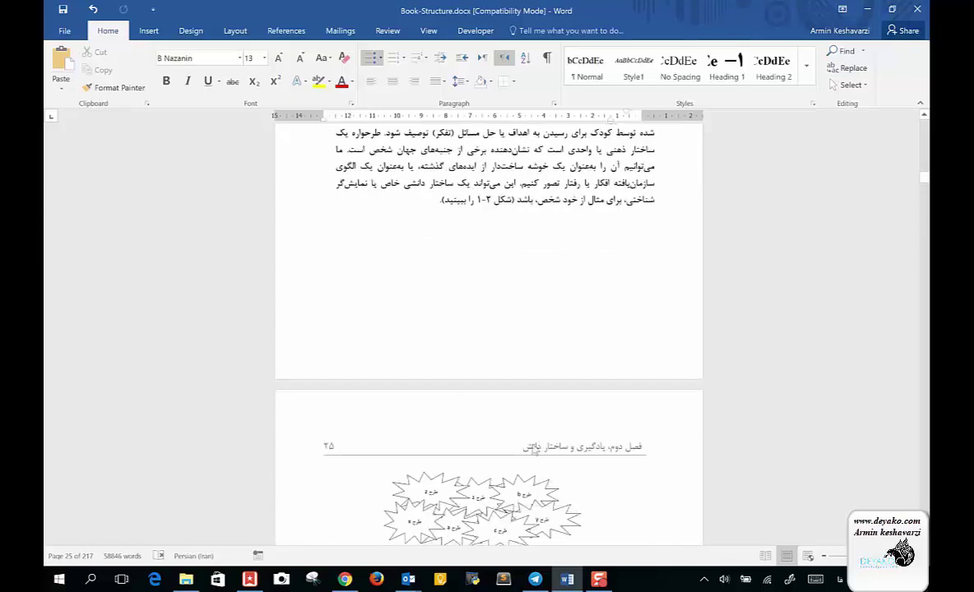
pyautogui.doubleClick(533, 449)
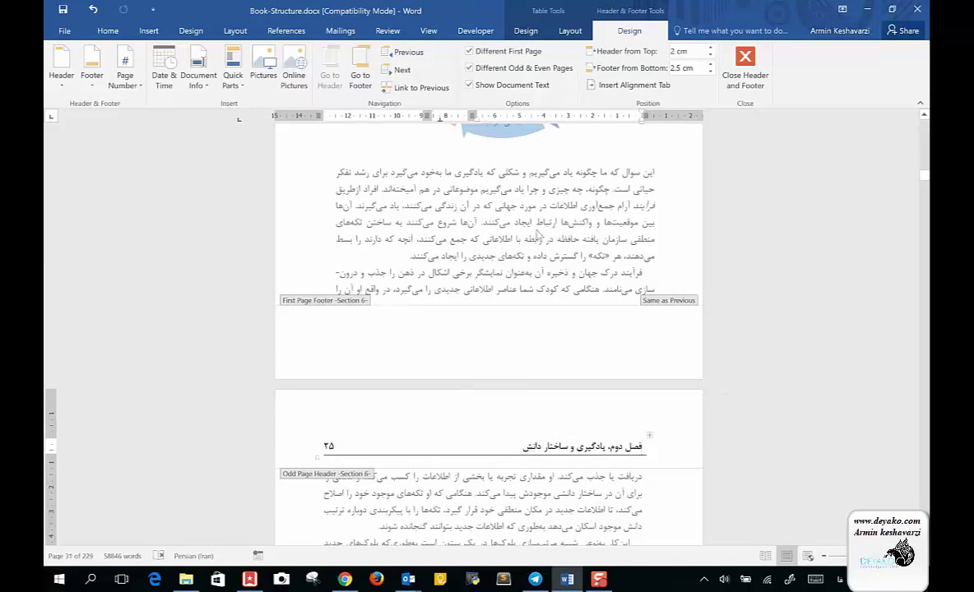
pyautogui.doubleClick(512, 192)
pyautogui.scroll(5, 550, 202)
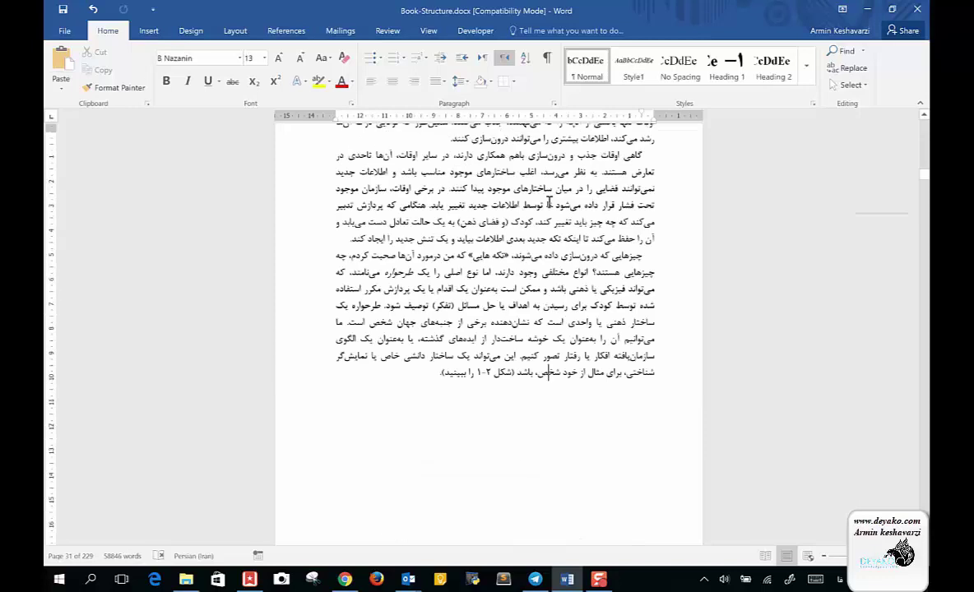
pyautogui.scroll(5, 550, 202)
pyautogui.scroll(2, 550, 202)
pyautogui.scroll(2, 550, 202)
pyautogui.scroll(2, 550, 202)
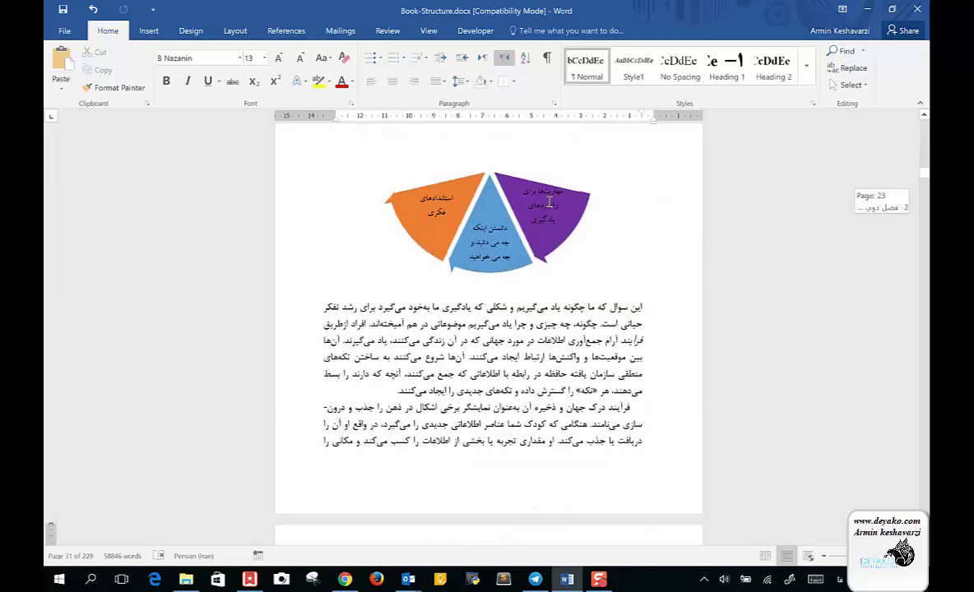
pyautogui.scroll(5, 550, 202)
pyautogui.scroll(2, 550, 202)
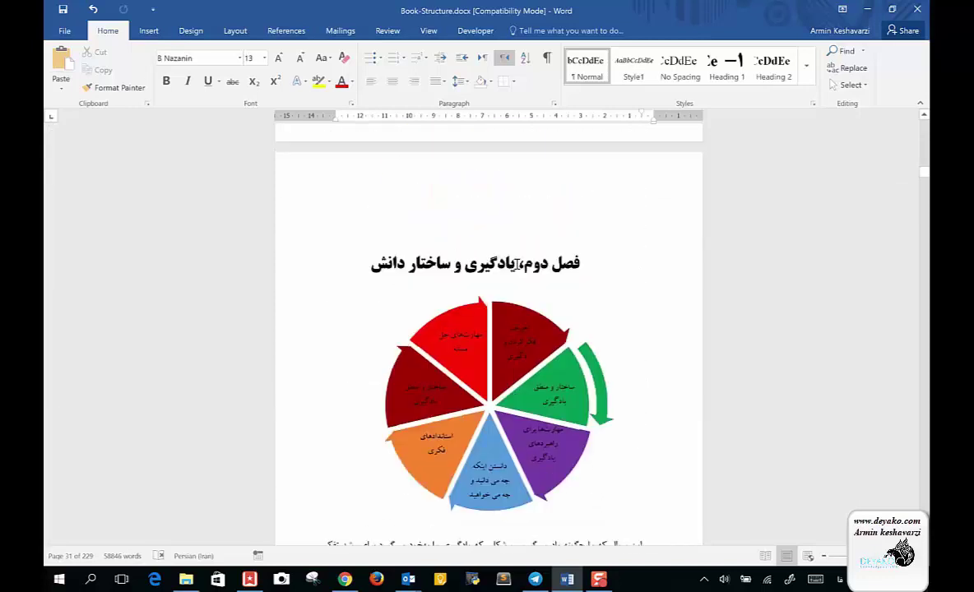
pyautogui.scroll(-2, 517, 265)
pyautogui.scroll(-2, 517, 267)
pyautogui.scroll(-5, 516, 274)
pyautogui.scroll(-2, 515, 280)
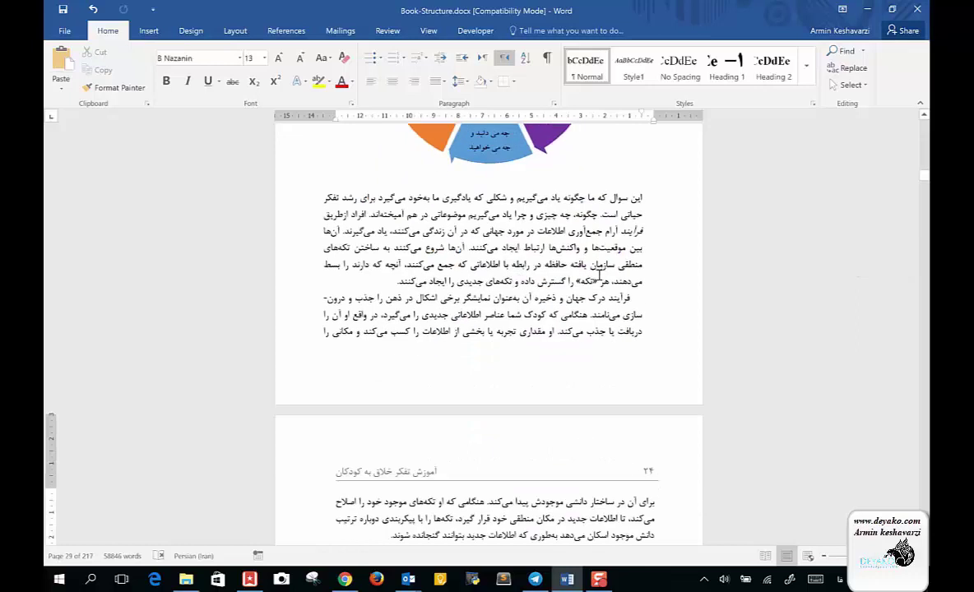
pyautogui.scroll(5, 566, 315)
pyautogui.scroll(5, 566, 315)
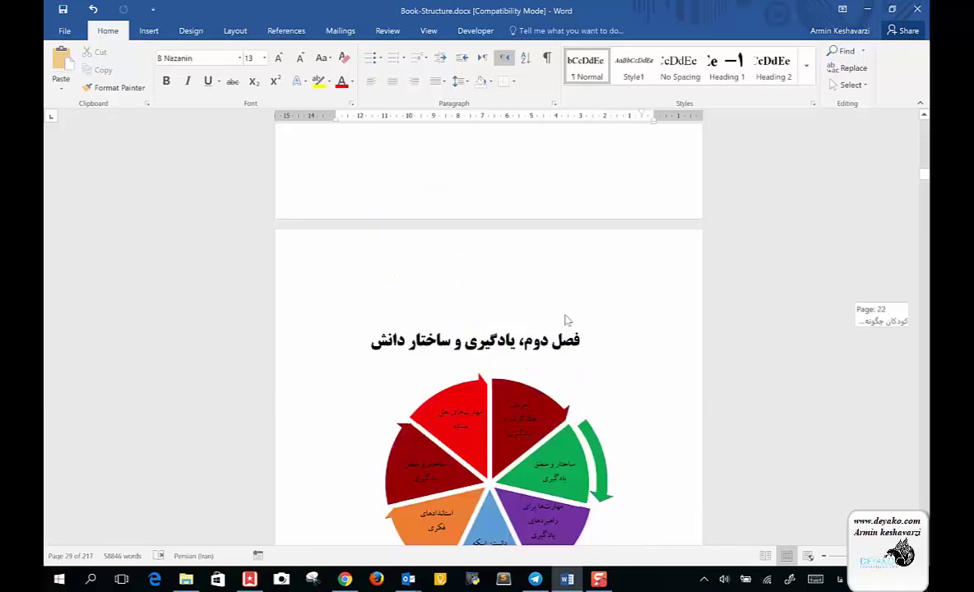
pyautogui.scroll(3, 566, 315)
pyautogui.scroll(6, 566, 316)
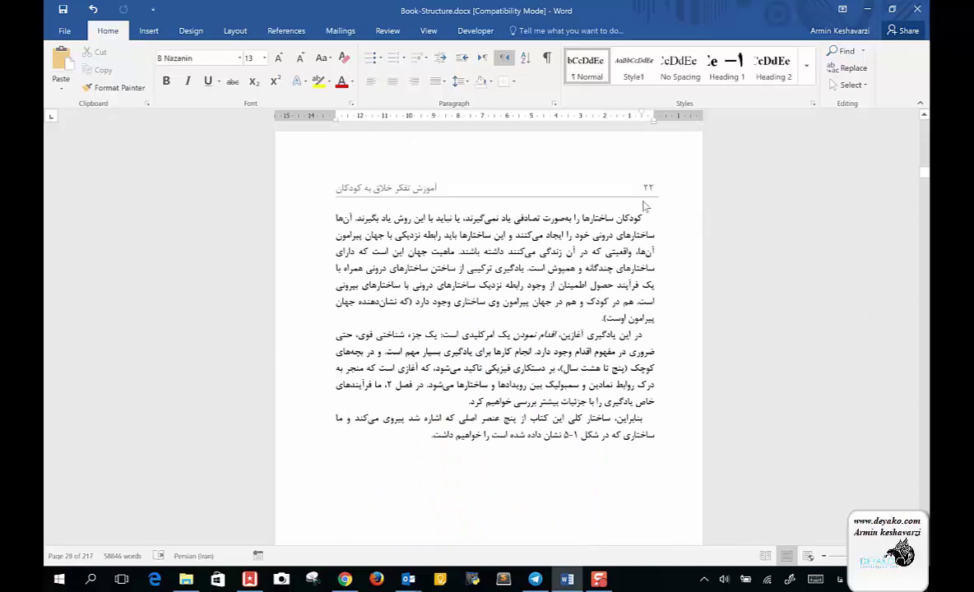
pyautogui.scroll(-8, 573, 423)
pyautogui.scroll(-1, 574, 424)
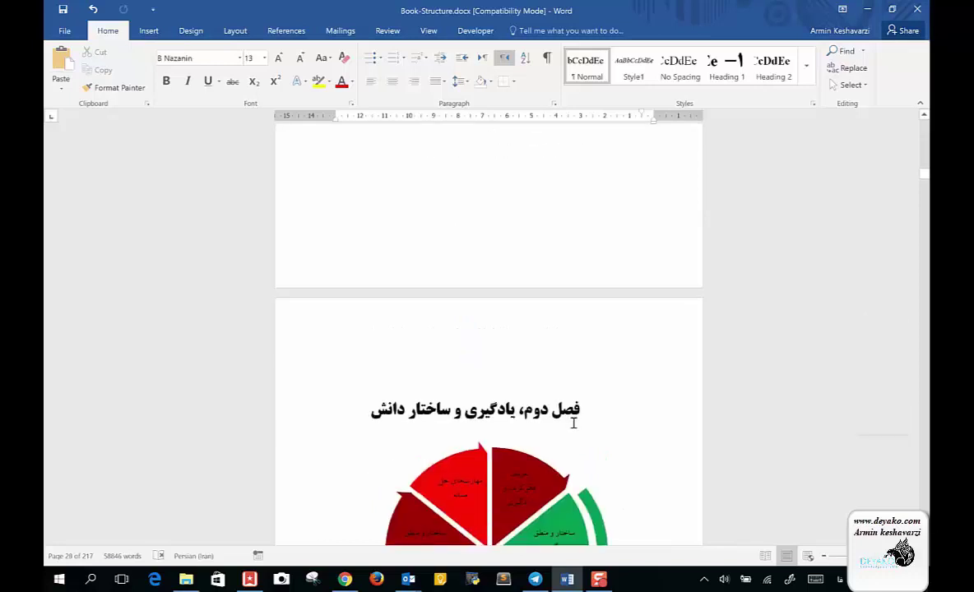
pyautogui.scroll(2, 574, 424)
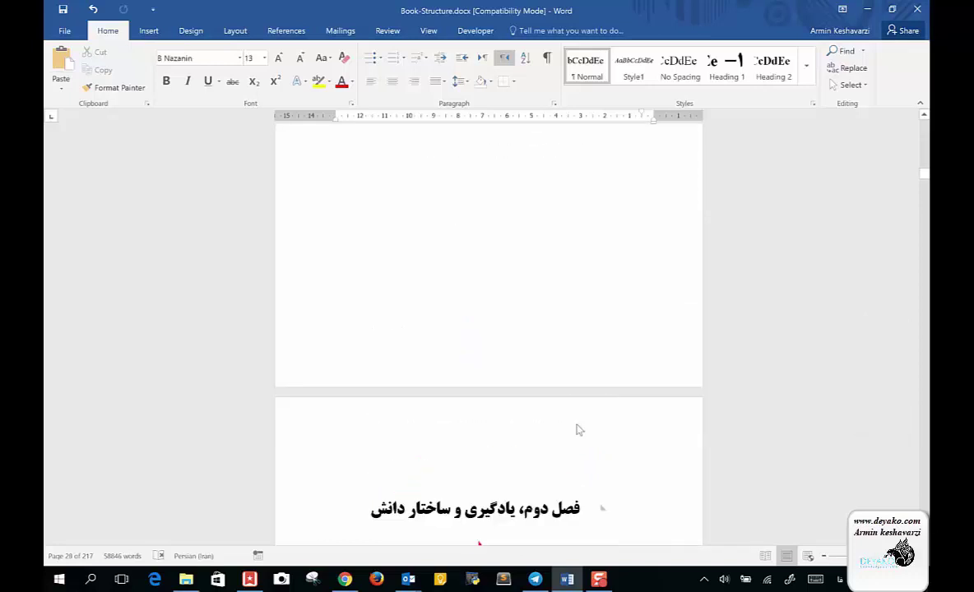
pyautogui.scroll(-3, 579, 429)
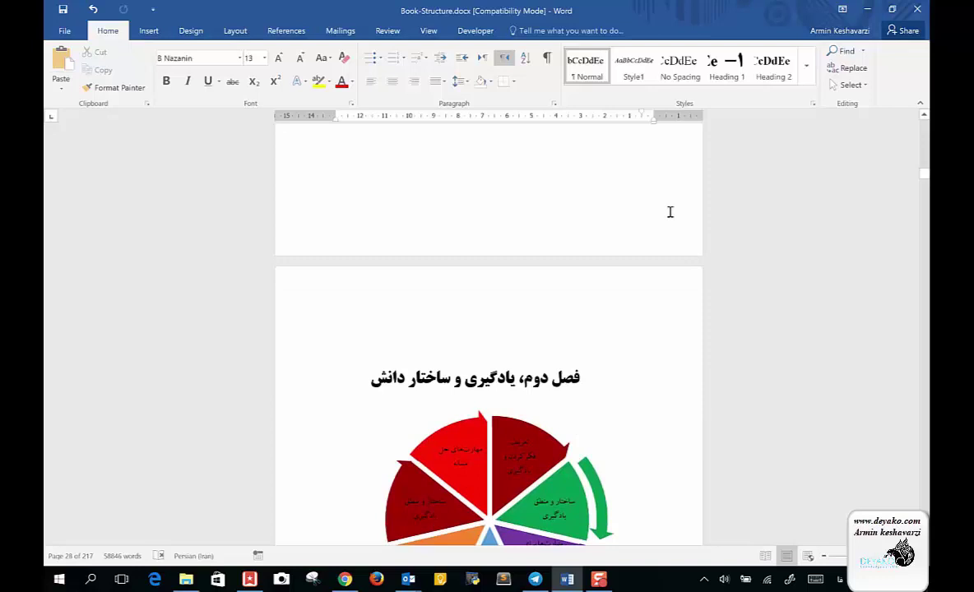
pyautogui.scroll(1, 670, 211)
pyautogui.scroll(5, 670, 211)
pyautogui.scroll(2, 671, 211)
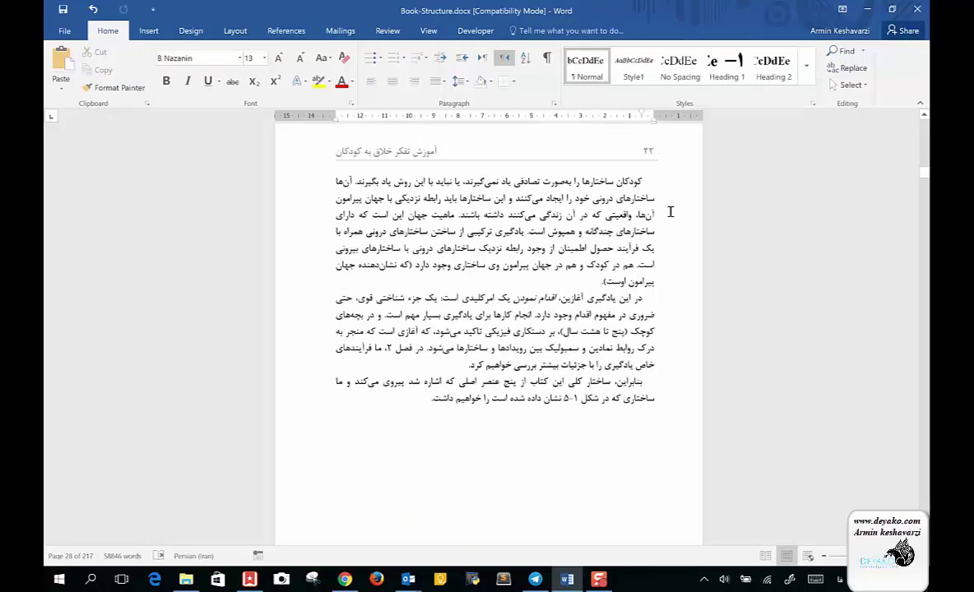
pyautogui.scroll(-2, 695, 331)
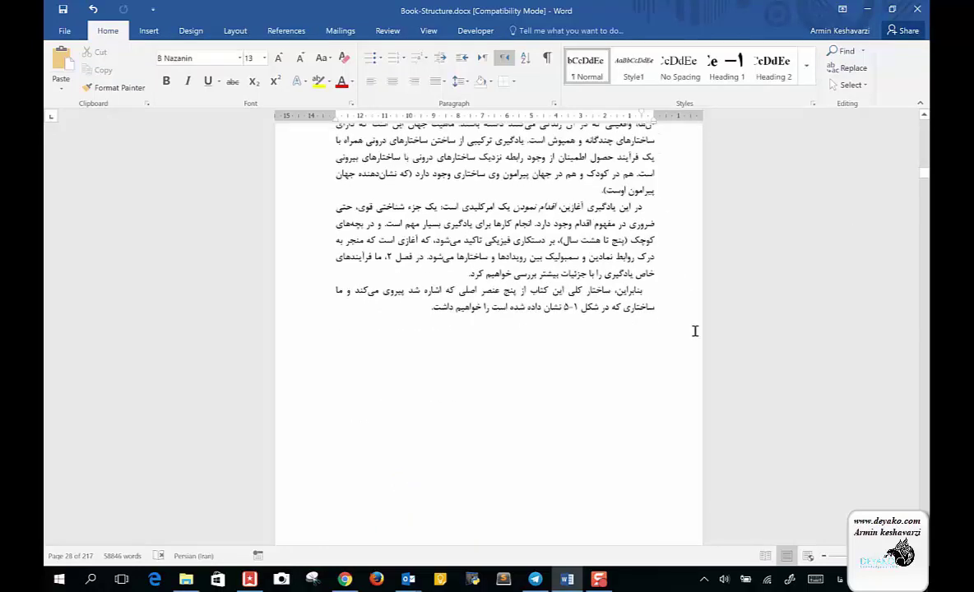
pyautogui.scroll(-2, 695, 331)
pyautogui.scroll(-4, 694, 331)
pyautogui.scroll(-3, 694, 331)
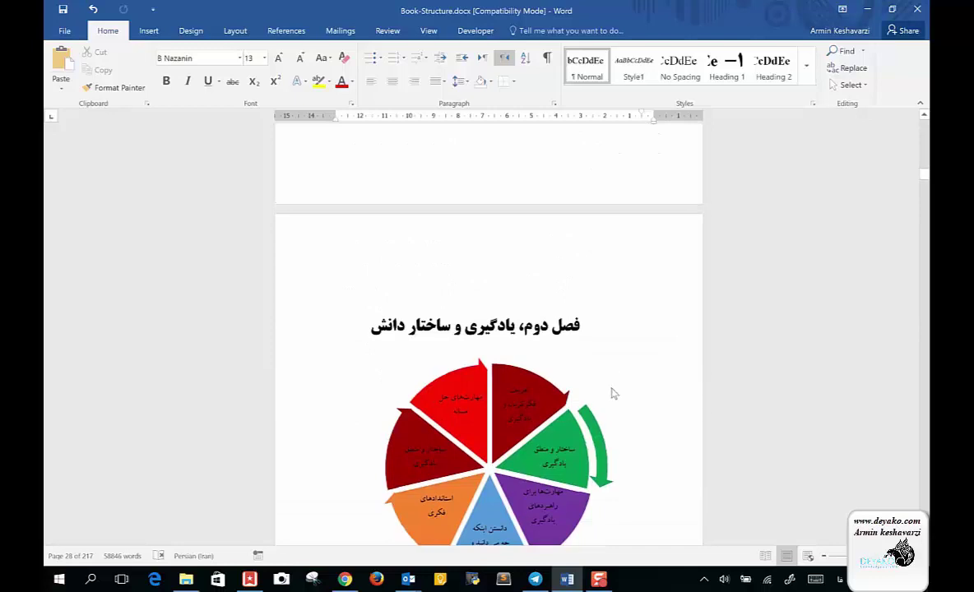
pyautogui.scroll(-2, 612, 394)
pyautogui.scroll(-2, 612, 394)
pyautogui.scroll(-1, 613, 393)
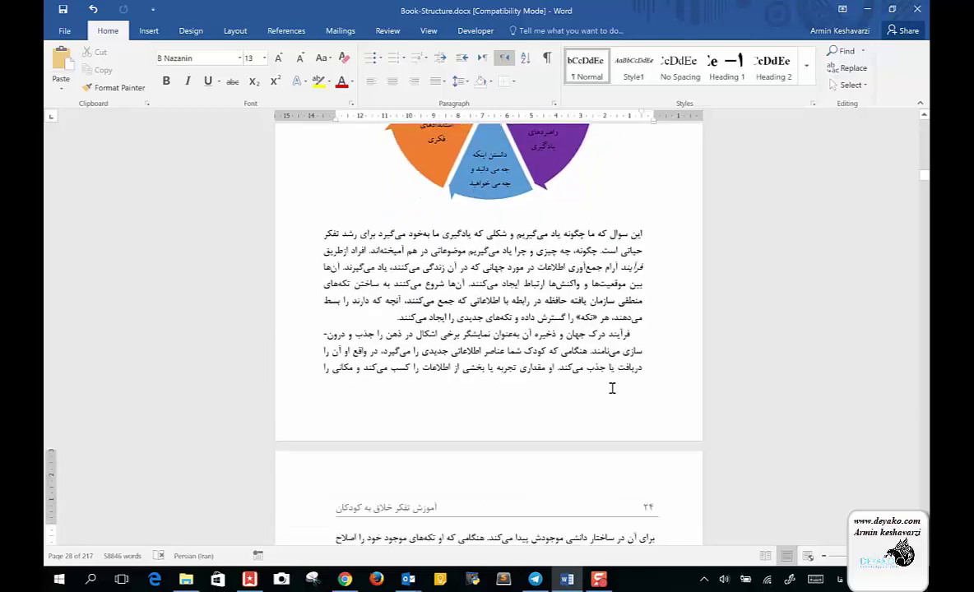
pyautogui.scroll(-2, 612, 390)
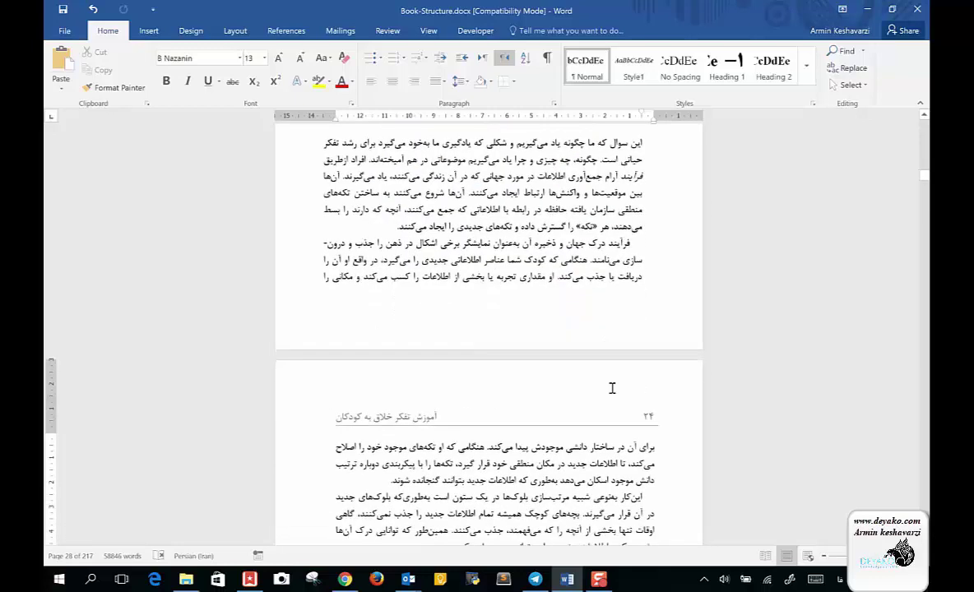
pyautogui.scroll(-7, 612, 388)
pyautogui.scroll(-4, 612, 388)
pyautogui.scroll(-4, 612, 388)
pyautogui.scroll(-6, 612, 388)
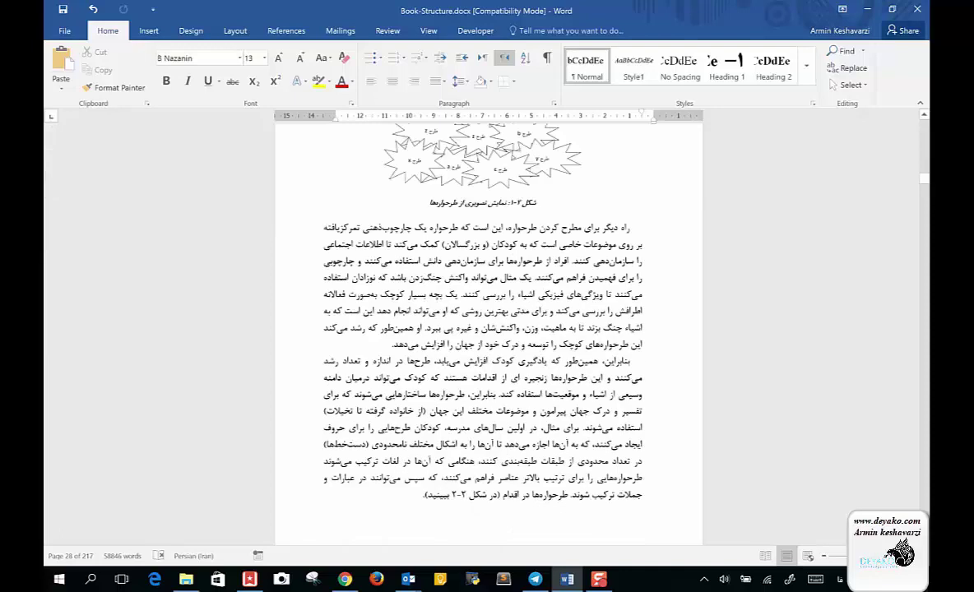
pyautogui.scroll(-5, 612, 389)
pyautogui.scroll(-6, 612, 388)
pyautogui.scroll(-5, 612, 389)
pyautogui.scroll(-10, 612, 389)
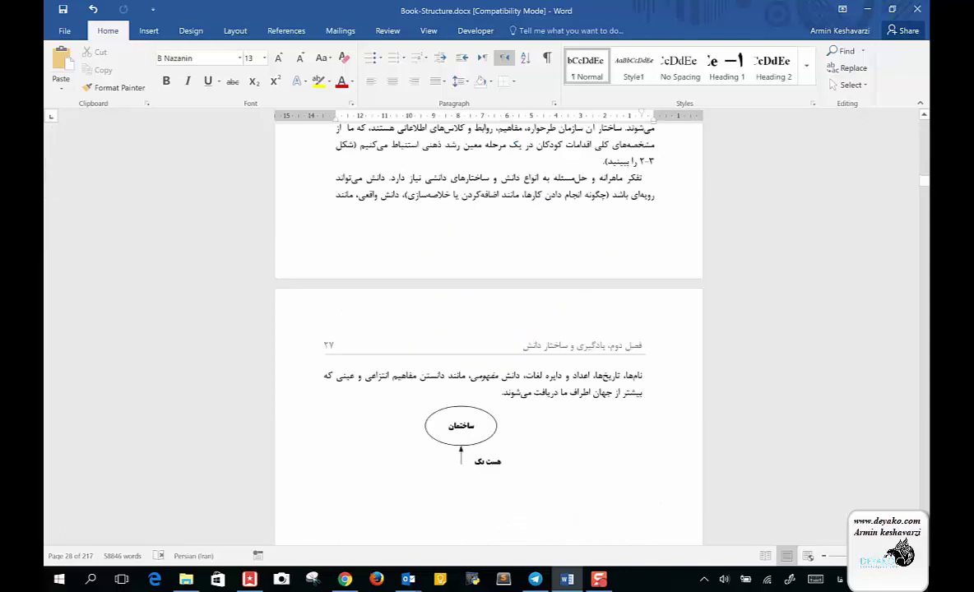
pyautogui.scroll(-5, 613, 389)
pyautogui.scroll(-6, 612, 388)
pyautogui.scroll(-3, 612, 389)
pyautogui.scroll(-6, 612, 388)
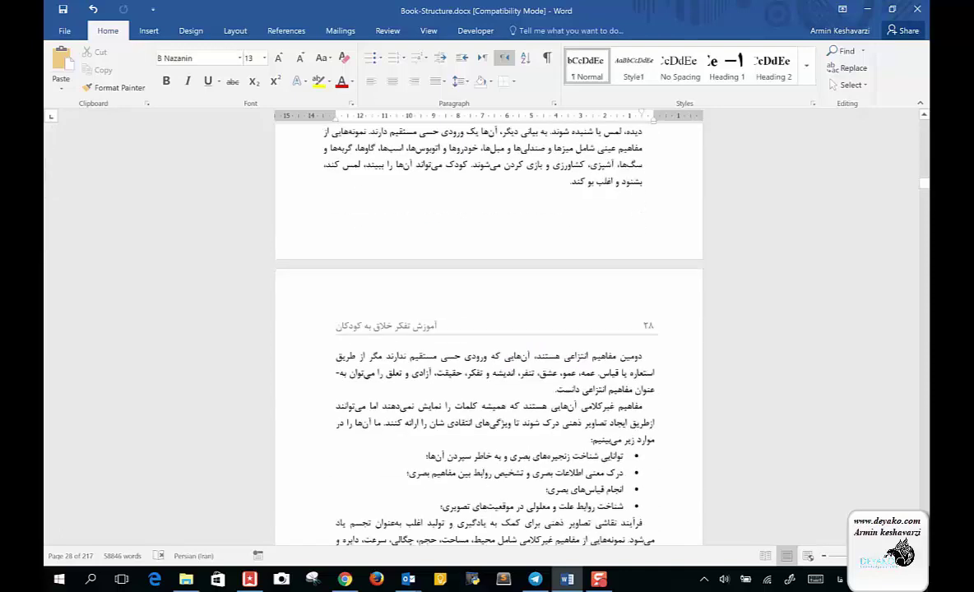
pyautogui.scroll(-7, 612, 389)
pyautogui.scroll(-4, 612, 388)
pyautogui.scroll(-6, 612, 389)
pyautogui.scroll(-2, 612, 389)
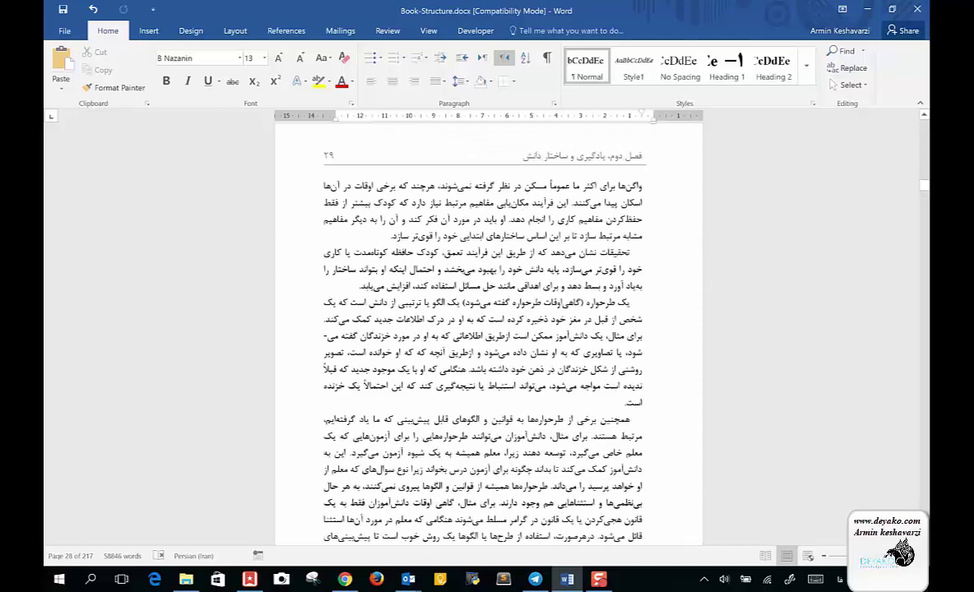
pyautogui.scroll(-3, 612, 389)
pyautogui.scroll(-6, 612, 389)
pyautogui.scroll(-4, 612, 389)
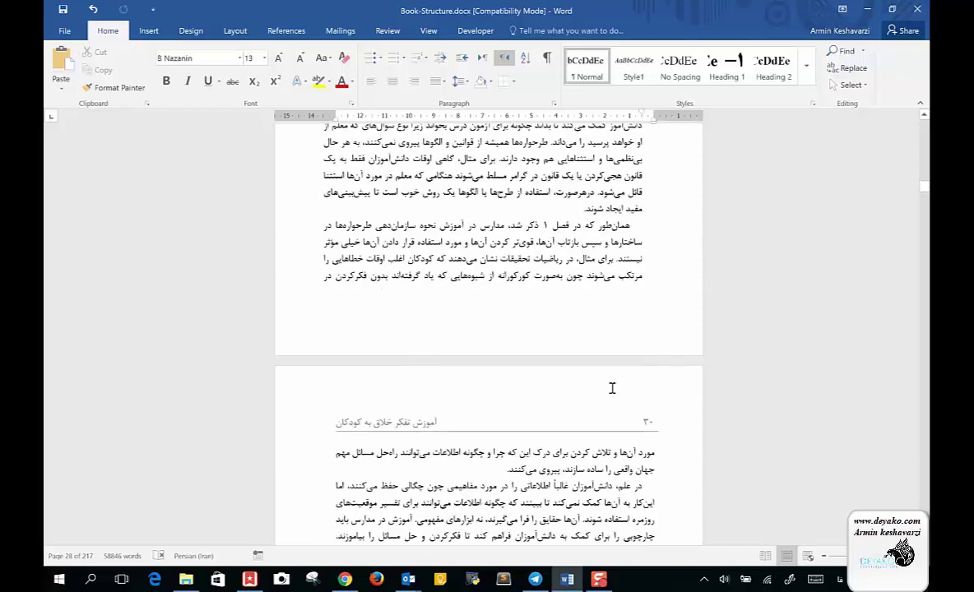
pyautogui.scroll(-6, 612, 389)
pyautogui.scroll(-3, 612, 388)
pyautogui.scroll(-3, 613, 388)
pyautogui.scroll(-3, 612, 388)
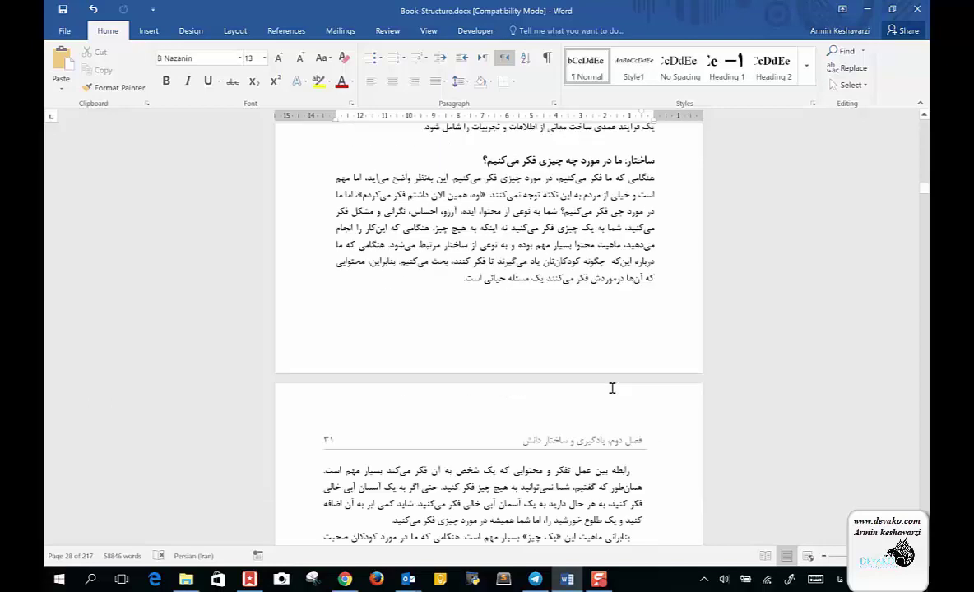
pyautogui.scroll(-1, 612, 389)
pyautogui.scroll(4, 613, 389)
pyautogui.scroll(4, 613, 388)
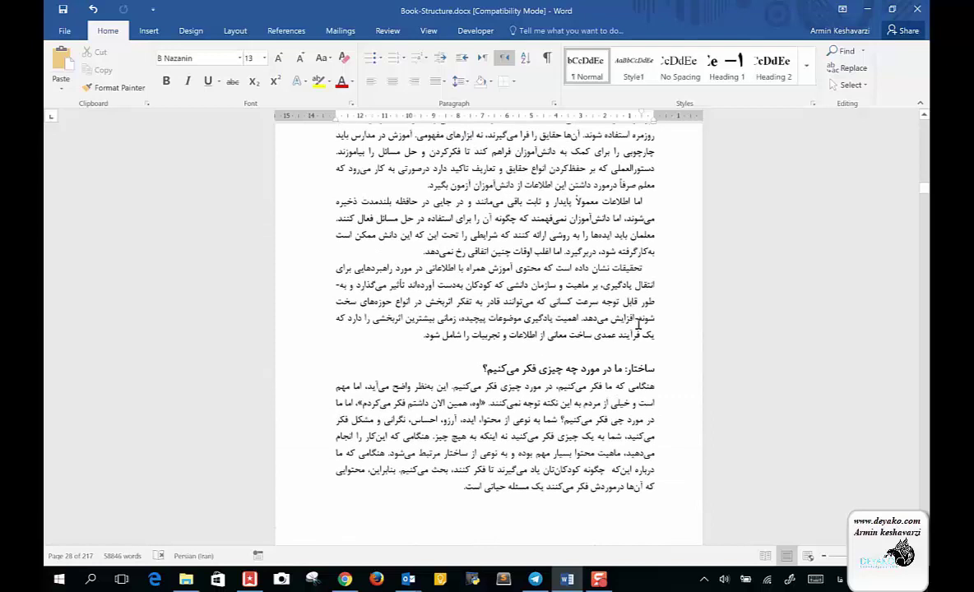
pyautogui.click(638, 325)
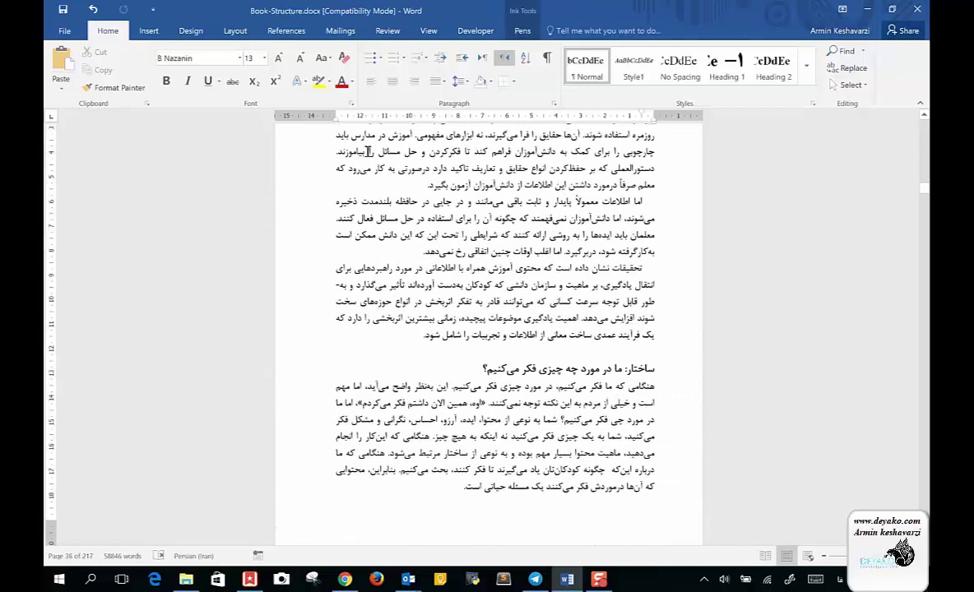
# Open the Normal style's Modify dialog and its Paragraph settings
pyautogui.rightClick(597, 70)
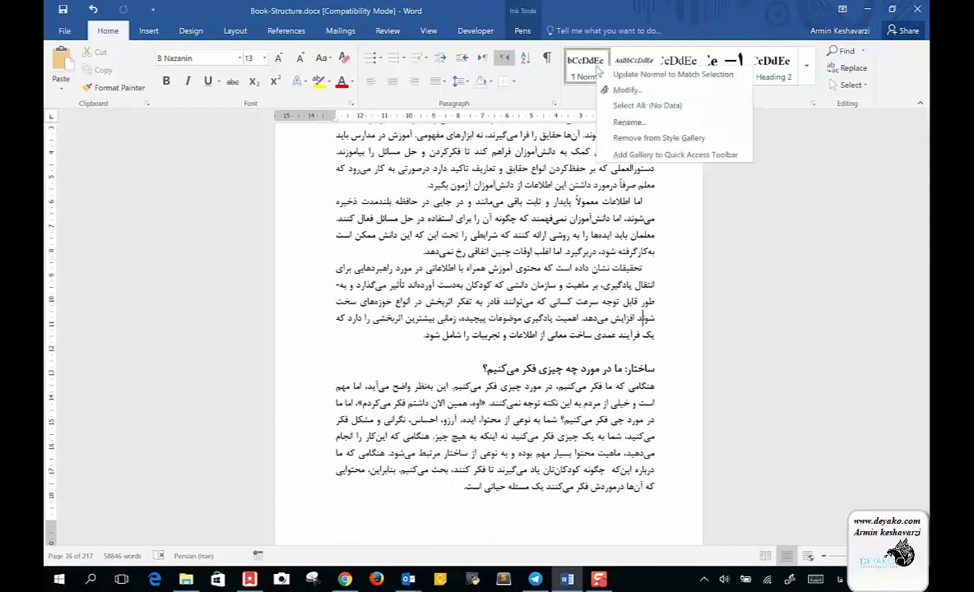
pyautogui.click(686, 90)
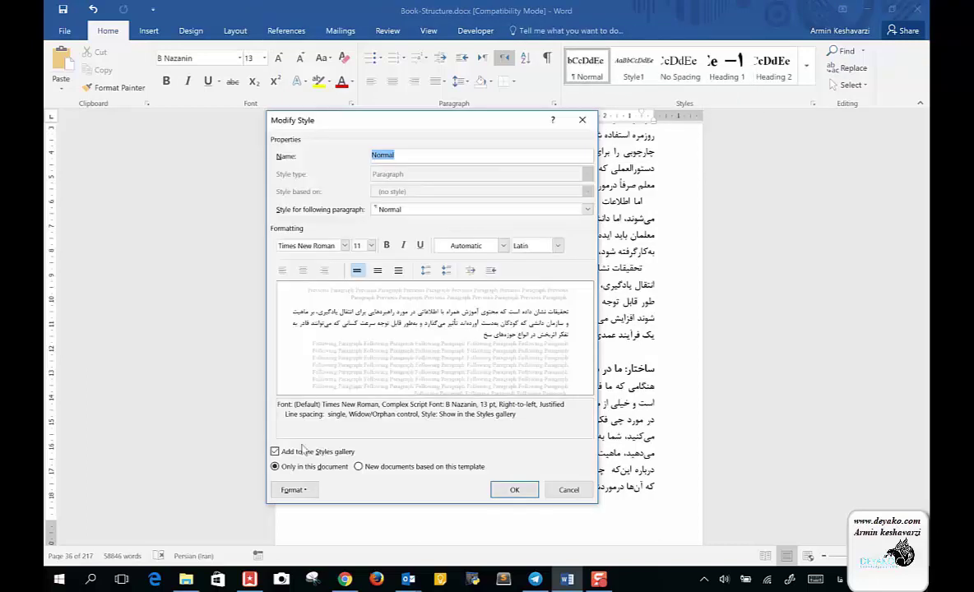
pyautogui.click(294, 490)
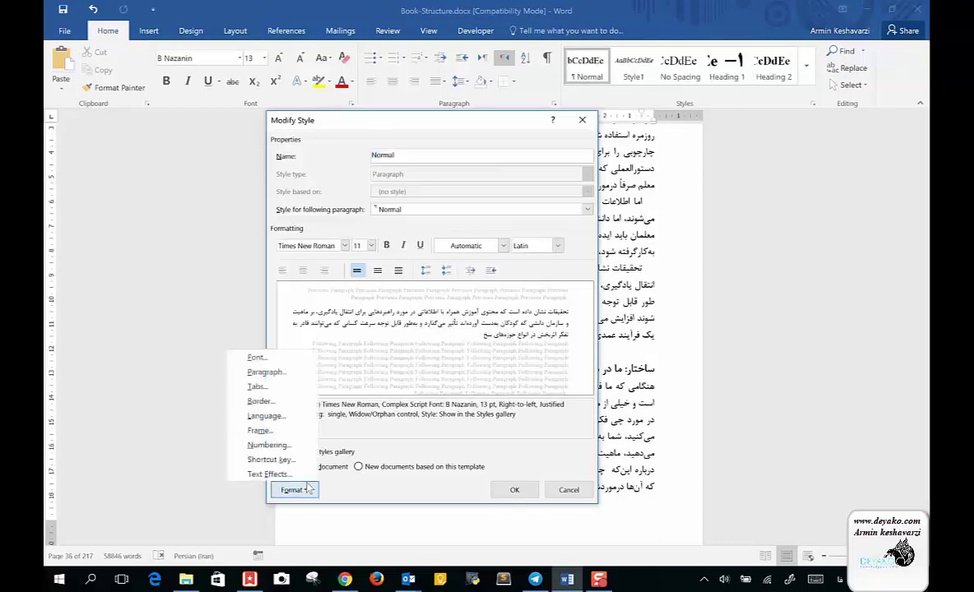
pyautogui.click(265, 372)
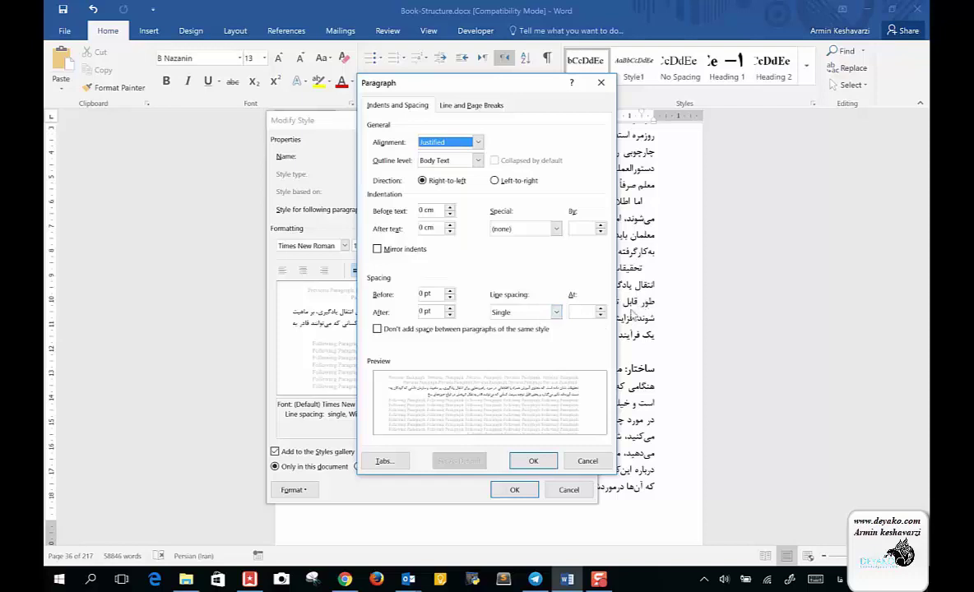
# Save the Normal style, then give Heading 1 a 0.63 cm hanging indent, 24 pt before, 18 pt after
pyautogui.click(531, 459)
pyautogui.click(567, 491)
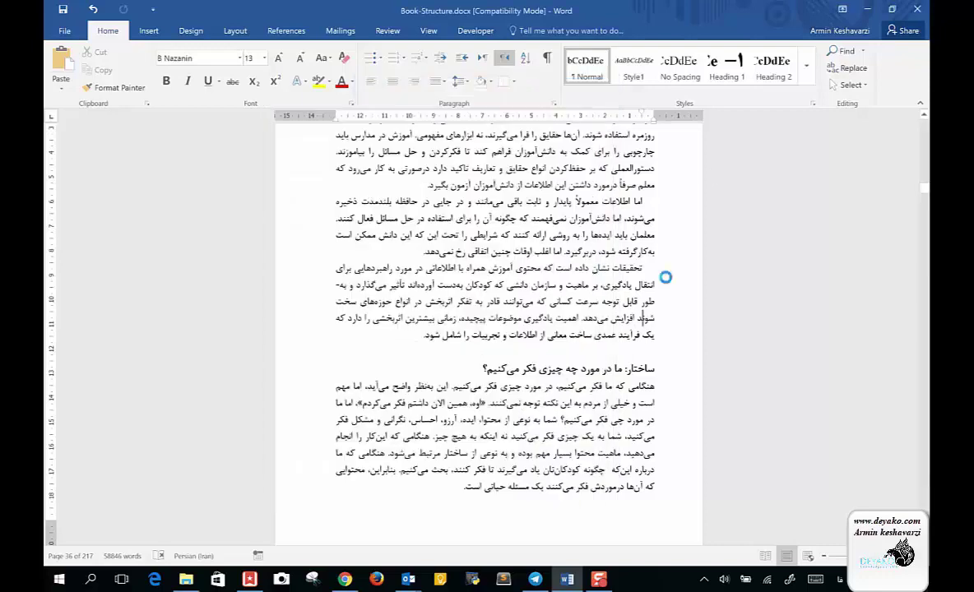
pyautogui.rightClick(726, 67)
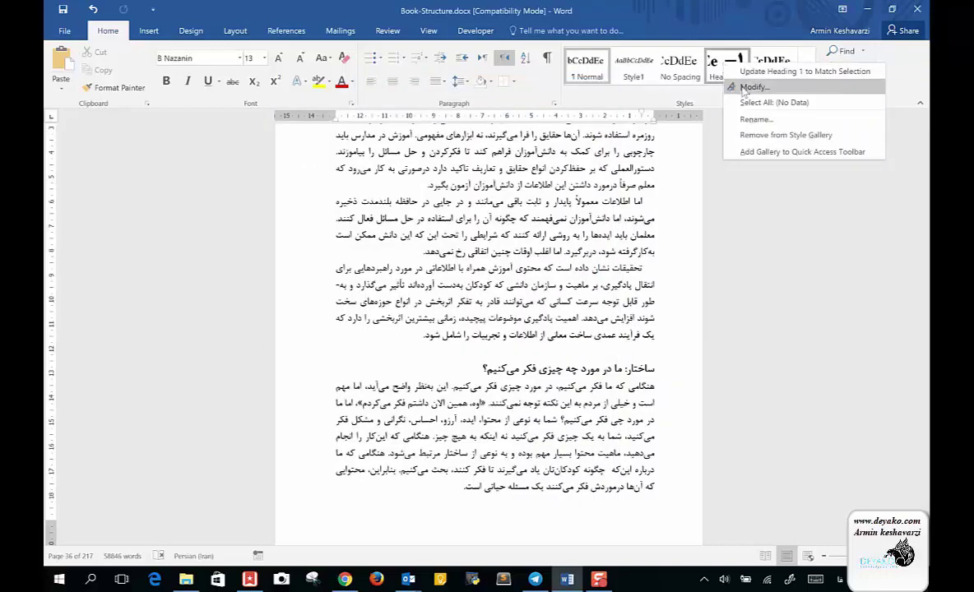
pyautogui.click(695, 82)
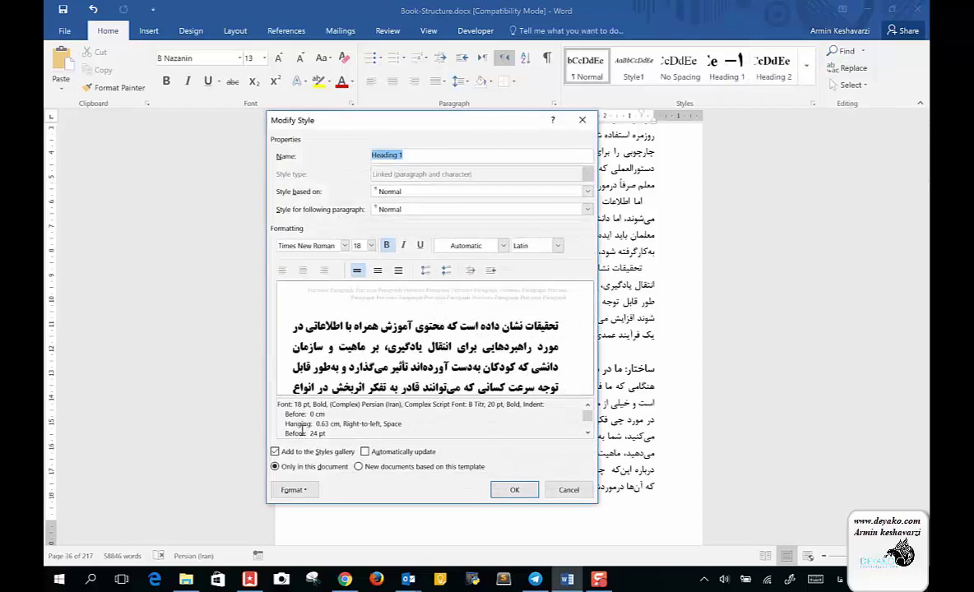
pyautogui.click(292, 490)
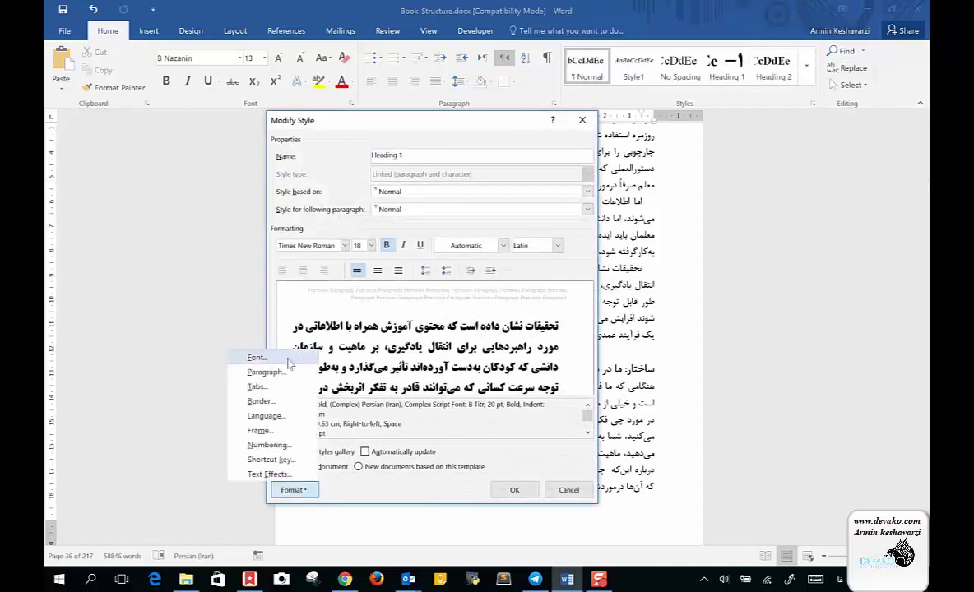
pyautogui.click(264, 372)
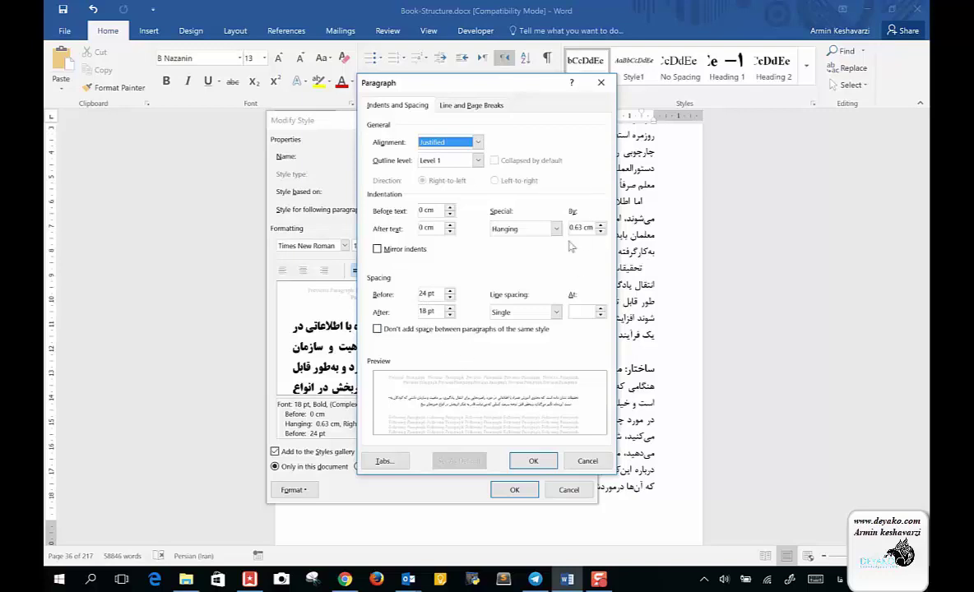
pyautogui.click(533, 464)
pyautogui.click(570, 490)
pyautogui.scroll(-2, 569, 490)
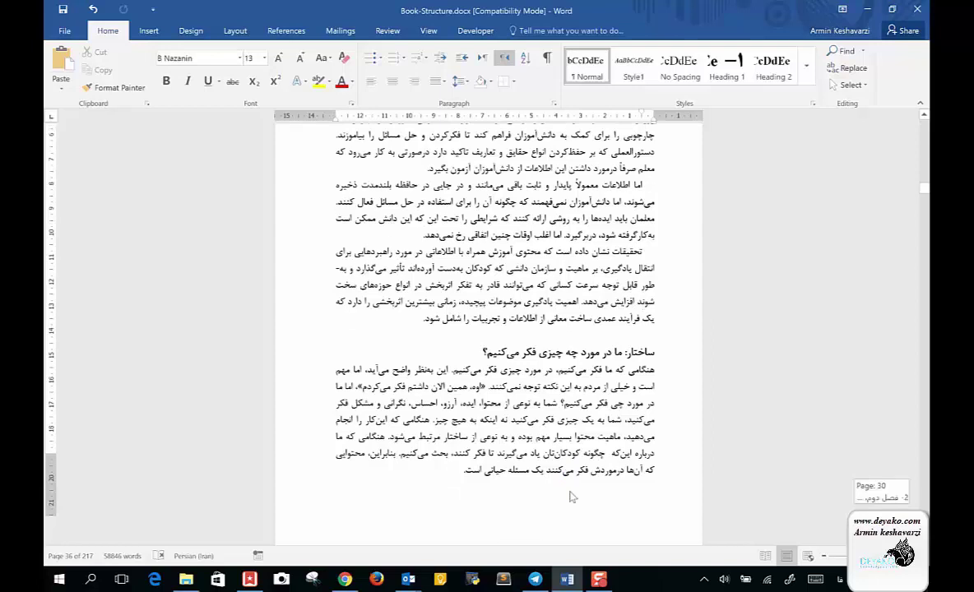
pyautogui.scroll(-3, 570, 494)
pyautogui.scroll(-1, 570, 494)
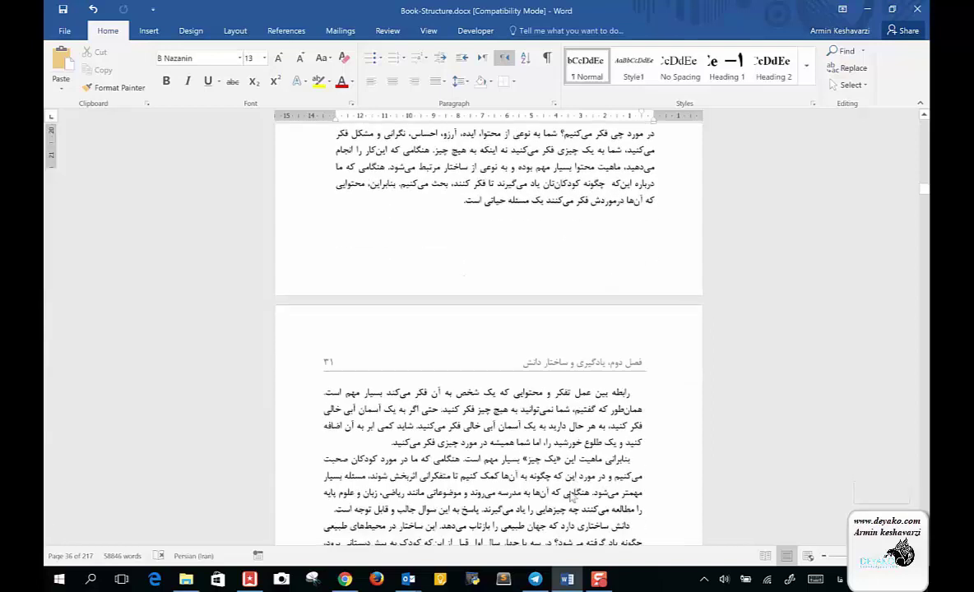
pyautogui.scroll(-2, 570, 493)
pyautogui.scroll(-3, 571, 495)
pyautogui.scroll(-2, 573, 497)
pyautogui.scroll(-5, 573, 497)
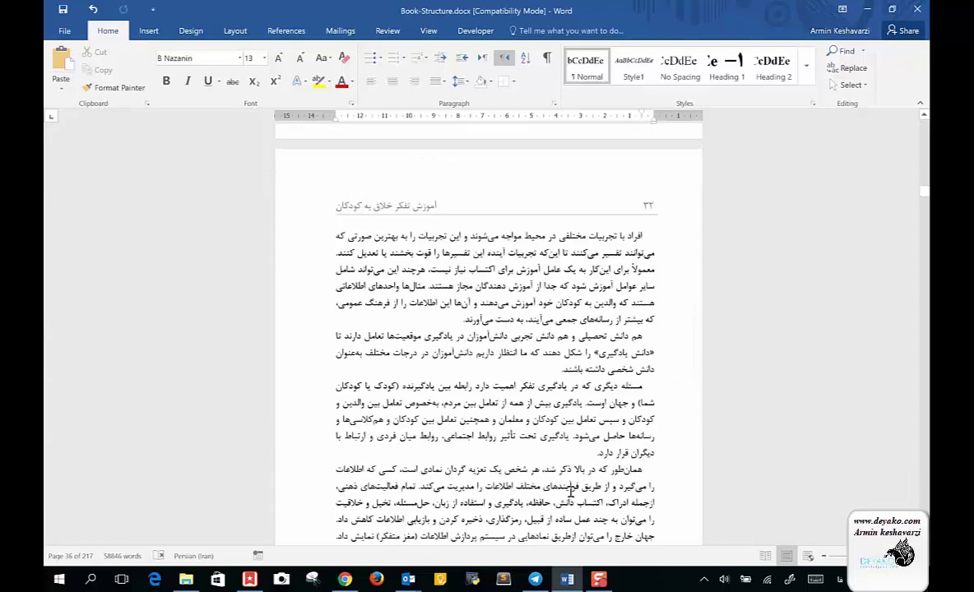
pyautogui.scroll(-1, 572, 493)
pyautogui.scroll(-3, 572, 493)
pyautogui.scroll(-3, 571, 491)
pyautogui.scroll(-1, 570, 492)
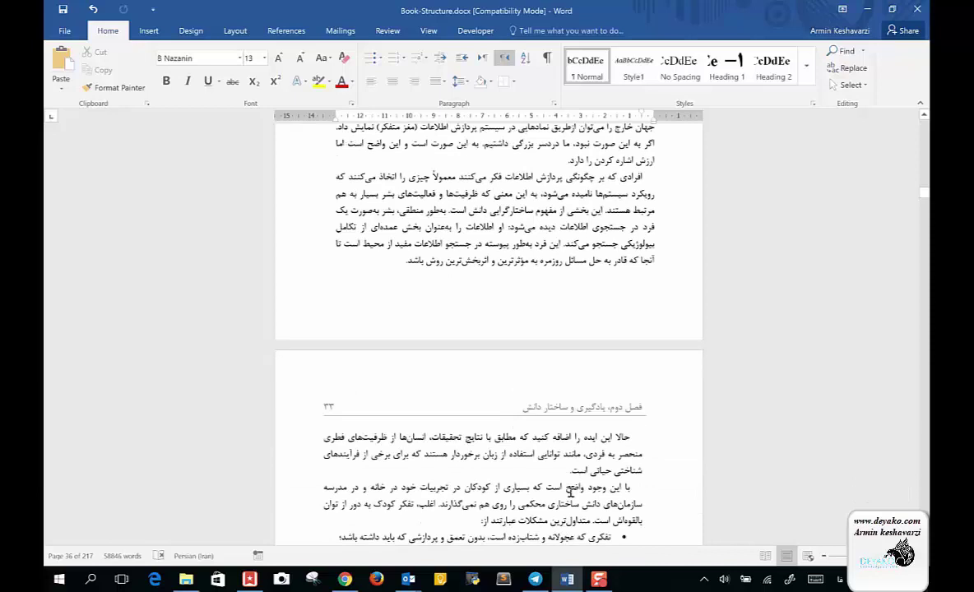
pyautogui.click(641, 176)
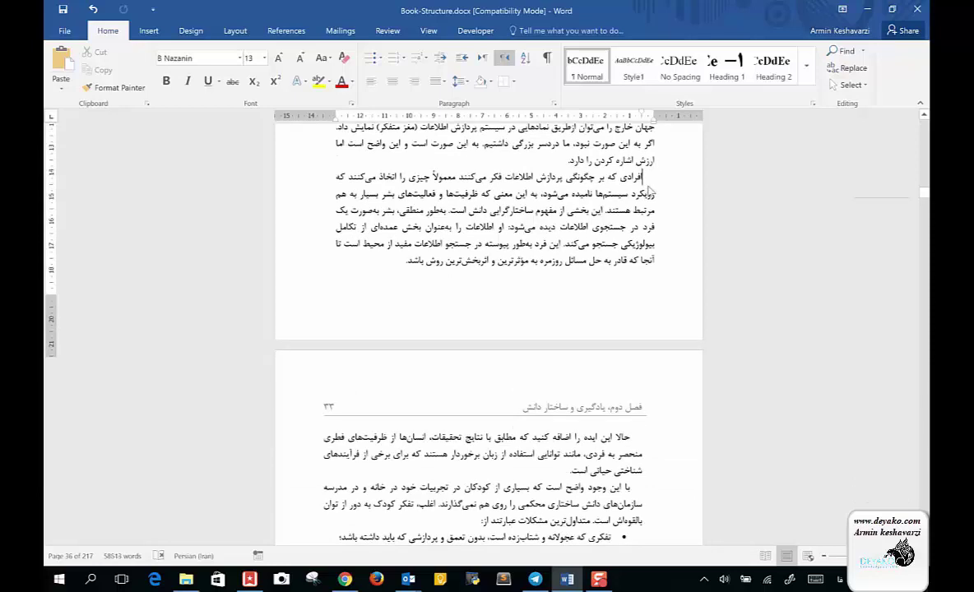
pyautogui.scroll(4, 650, 181)
pyautogui.scroll(1, 650, 188)
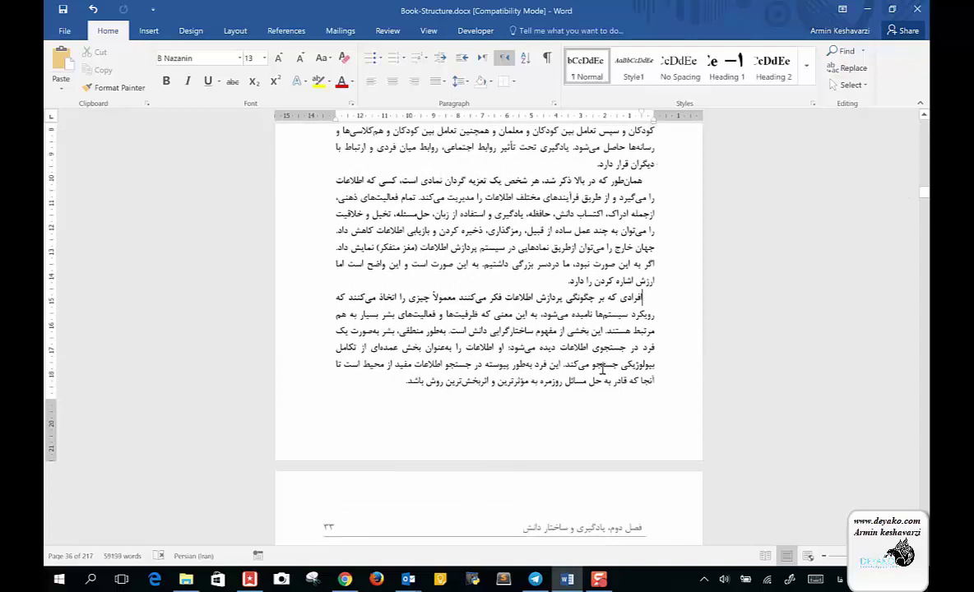
pyautogui.scroll(-6, 602, 371)
pyautogui.scroll(-2, 601, 372)
pyautogui.scroll(-5, 602, 371)
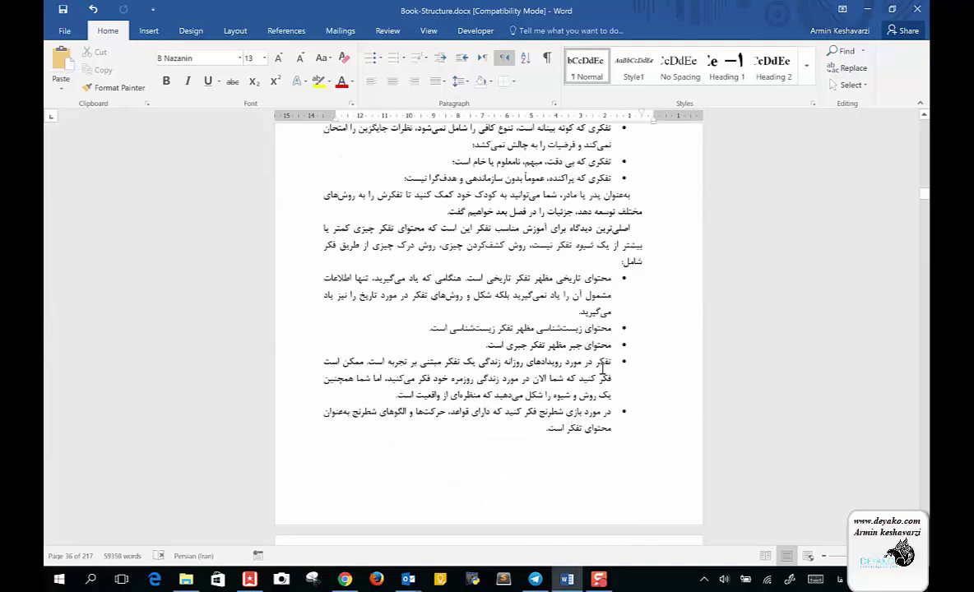
pyautogui.scroll(-5, 602, 371)
pyautogui.scroll(-4, 602, 371)
pyautogui.scroll(-1, 602, 371)
pyautogui.scroll(-4, 602, 371)
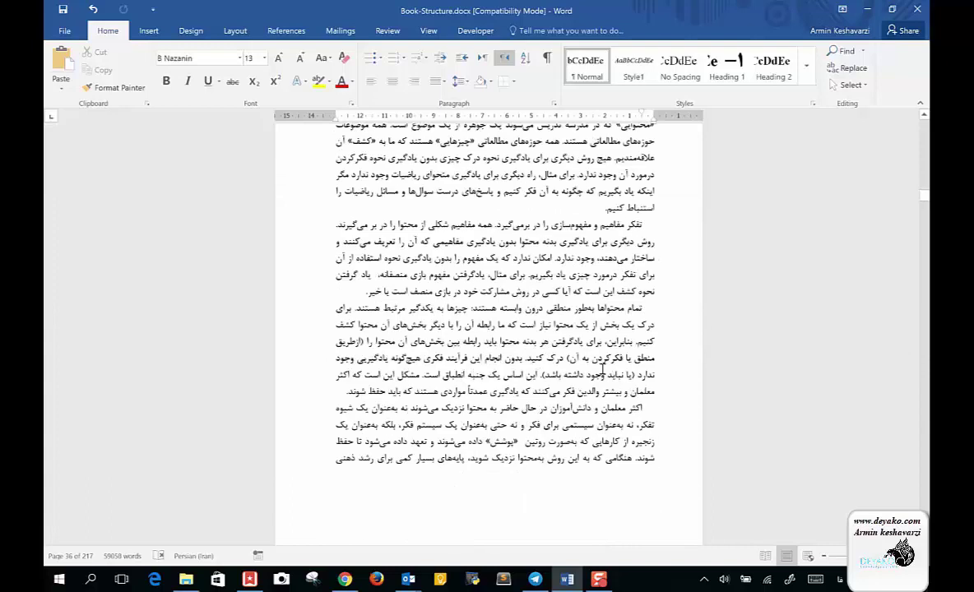
pyautogui.scroll(-1, 601, 371)
pyautogui.scroll(-4, 601, 371)
pyautogui.scroll(-2, 601, 371)
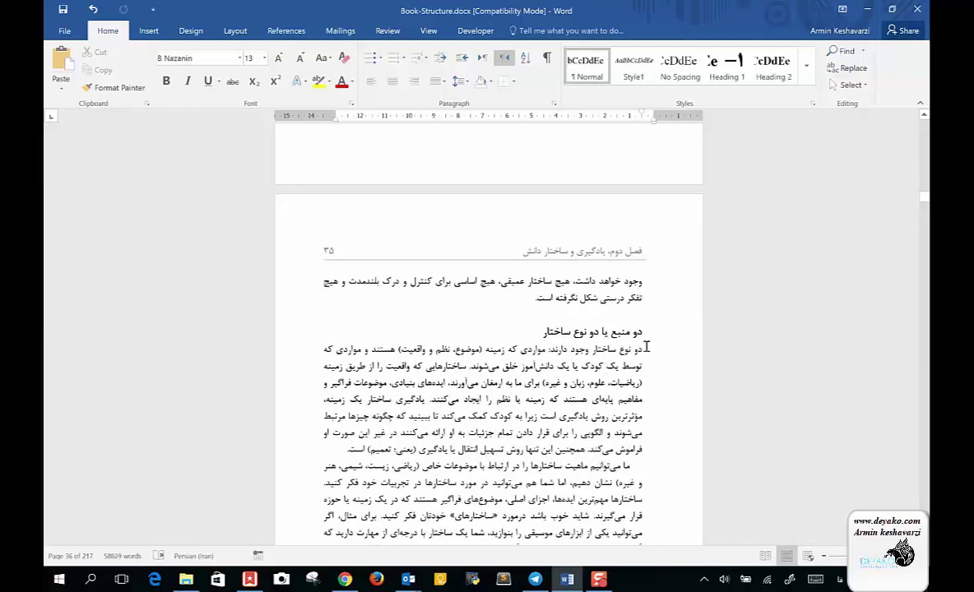
# Scroll from page 35 past the pyramid diagram to the chapter three opening page
pyautogui.click(646, 350)
pyautogui.scroll(-2, 647, 337)
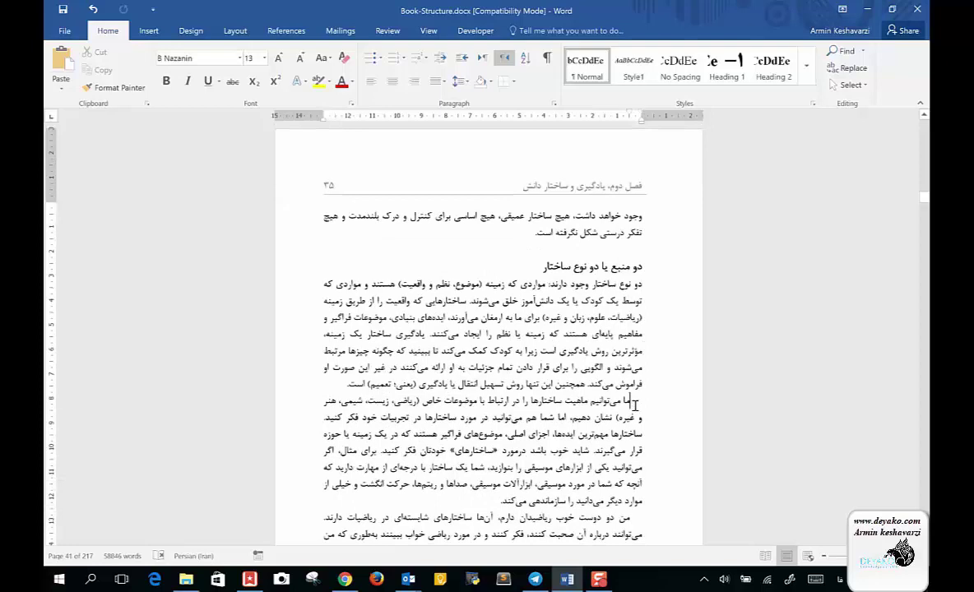
pyautogui.scroll(-6, 635, 405)
pyautogui.scroll(-2, 636, 405)
pyautogui.scroll(-3, 635, 405)
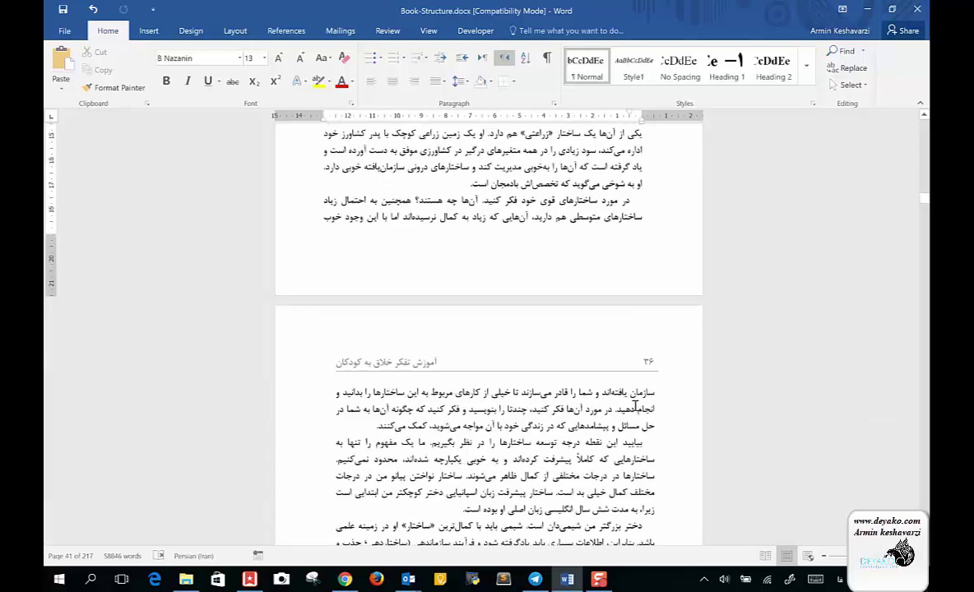
pyautogui.scroll(-3, 635, 407)
pyautogui.scroll(-7, 635, 405)
pyautogui.scroll(-7, 635, 404)
pyautogui.scroll(-7, 635, 405)
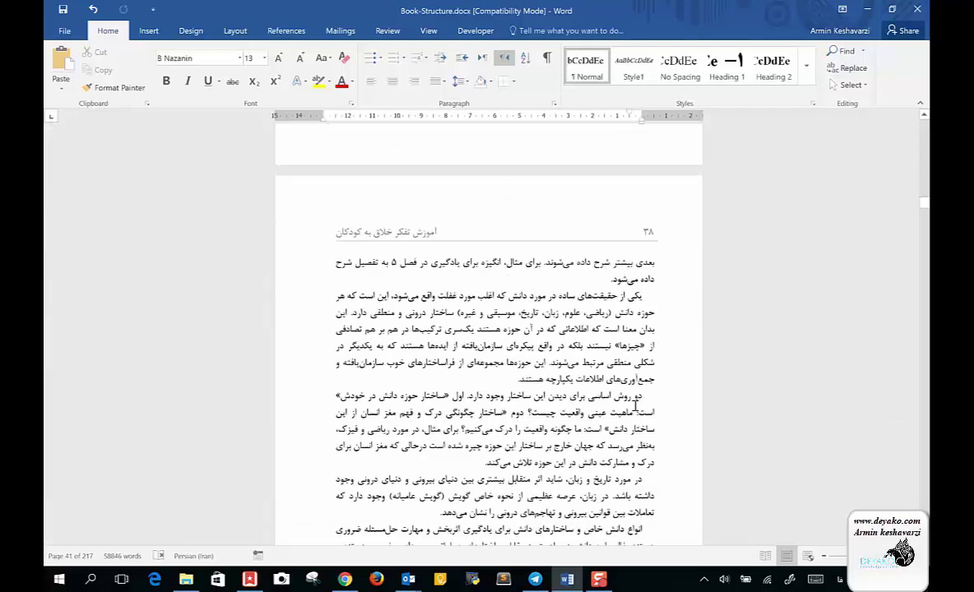
pyautogui.scroll(-7, 635, 405)
pyautogui.scroll(-7, 636, 405)
pyautogui.scroll(-7, 635, 405)
pyautogui.scroll(-7, 635, 405)
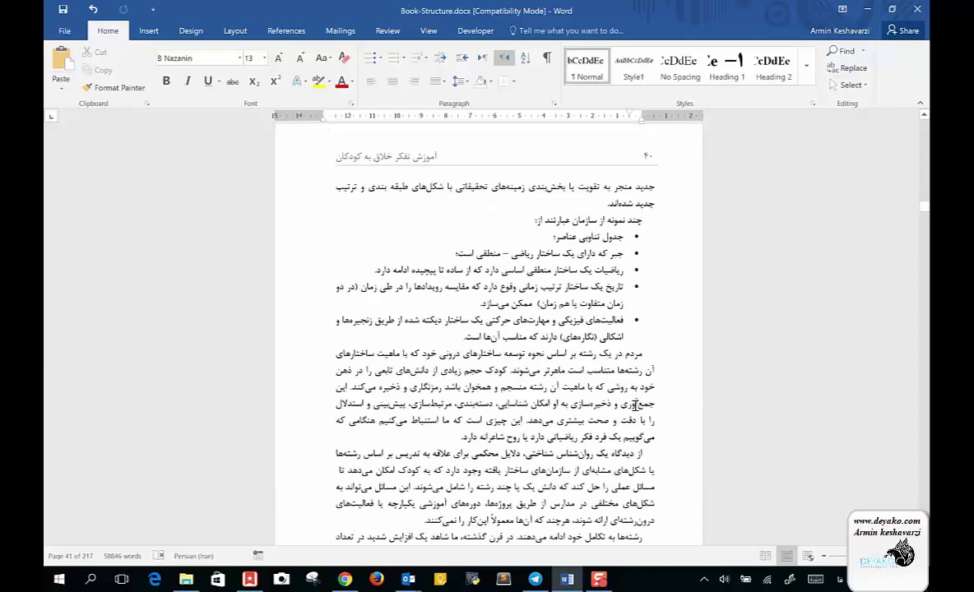
pyautogui.scroll(-7, 636, 405)
pyautogui.scroll(-5, 635, 405)
pyautogui.scroll(-5, 635, 405)
pyautogui.scroll(-5, 635, 405)
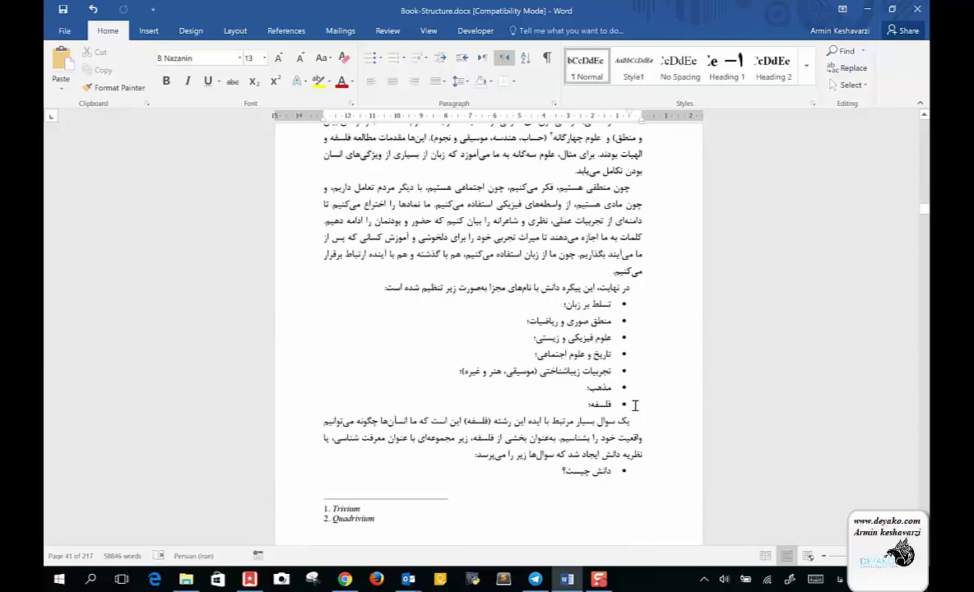
pyautogui.scroll(-5, 635, 408)
pyautogui.scroll(-5, 635, 410)
pyautogui.scroll(5, 391, 311)
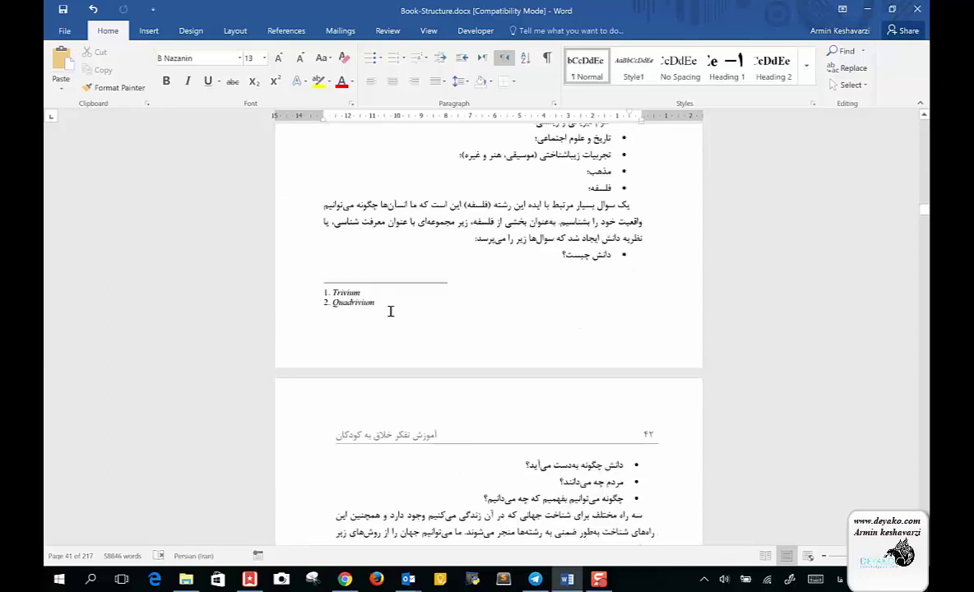
pyautogui.scroll(-3, 543, 465)
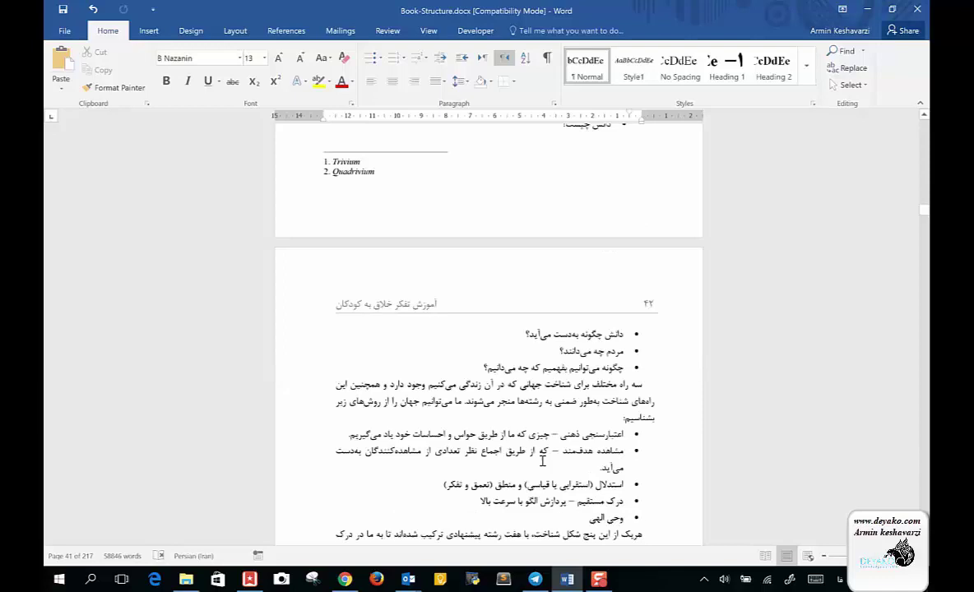
pyautogui.scroll(-2, 543, 465)
pyautogui.scroll(-5, 543, 465)
pyautogui.scroll(-3, 543, 466)
pyautogui.scroll(-4, 543, 466)
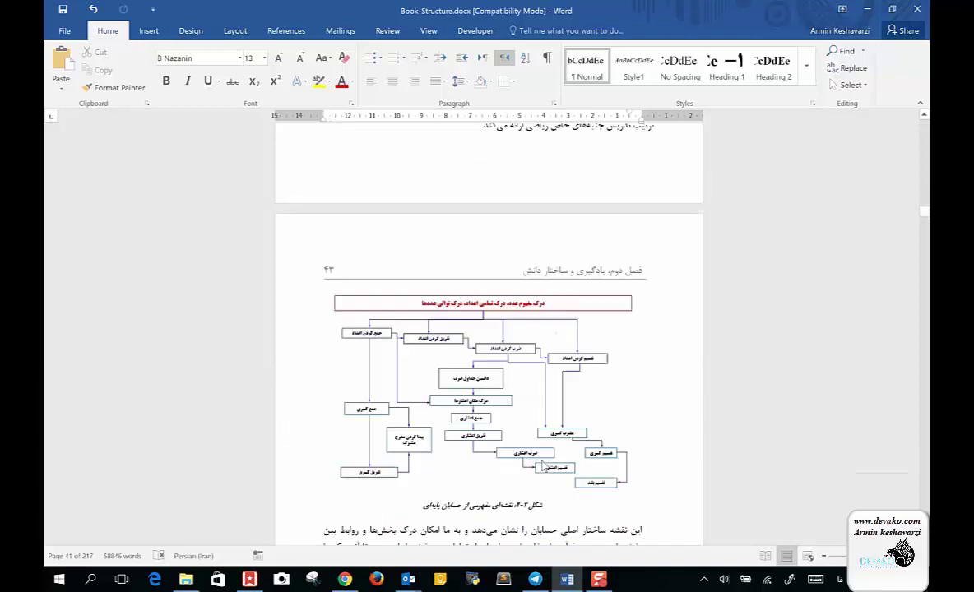
pyautogui.scroll(-6, 543, 466)
pyautogui.scroll(-2, 542, 464)
pyautogui.scroll(-5, 543, 461)
pyautogui.scroll(-1, 542, 461)
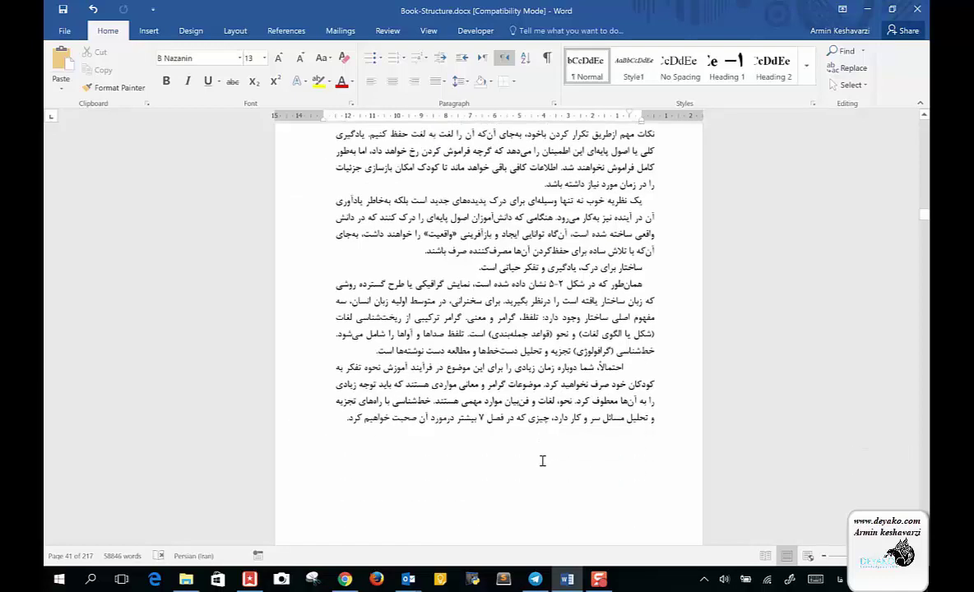
pyautogui.scroll(-4, 542, 461)
pyautogui.scroll(-5, 542, 462)
pyautogui.scroll(-4, 543, 462)
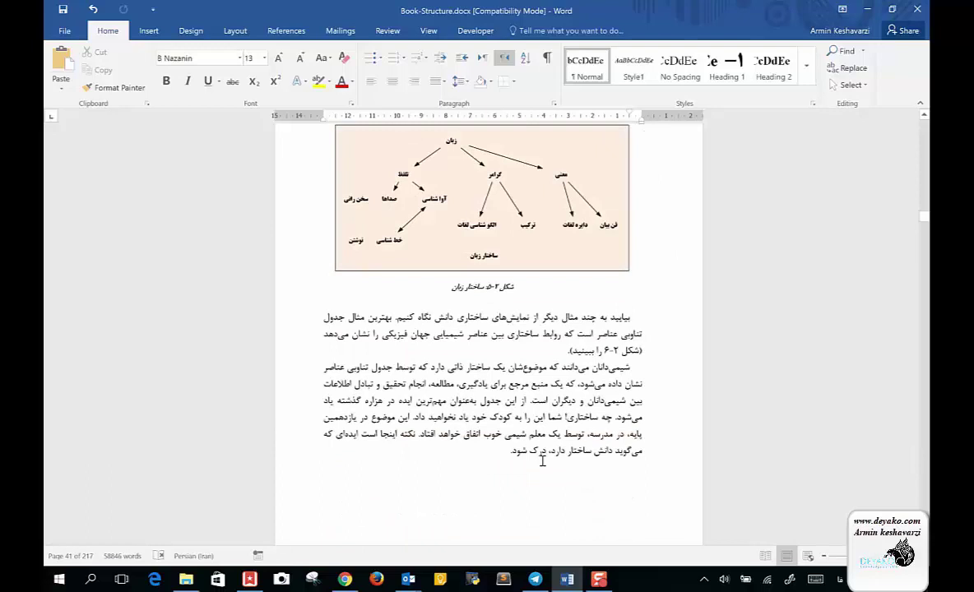
pyautogui.scroll(-4, 542, 462)
pyautogui.scroll(-1, 542, 461)
pyautogui.scroll(-6, 542, 462)
pyautogui.scroll(-3, 542, 461)
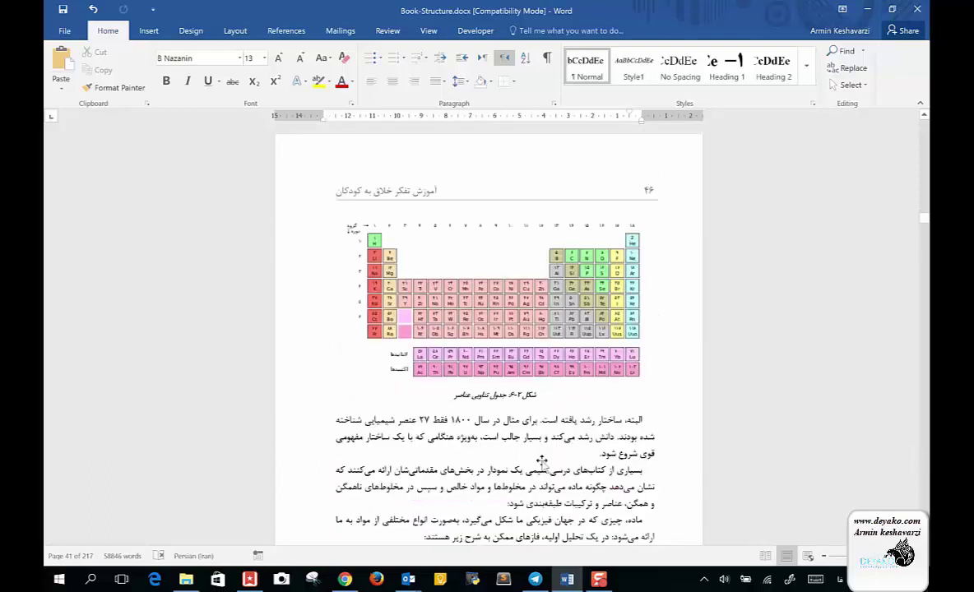
pyautogui.scroll(-2, 542, 461)
pyautogui.scroll(-6, 542, 463)
pyautogui.scroll(-4, 542, 465)
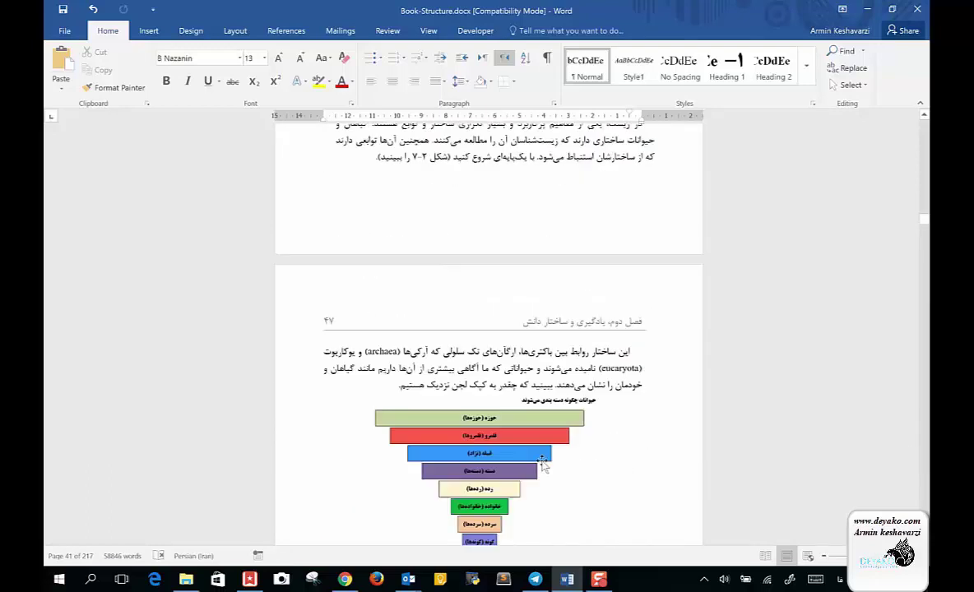
pyautogui.scroll(-6, 543, 466)
pyautogui.scroll(-1, 542, 465)
pyautogui.scroll(-4, 543, 463)
pyautogui.scroll(-8, 542, 461)
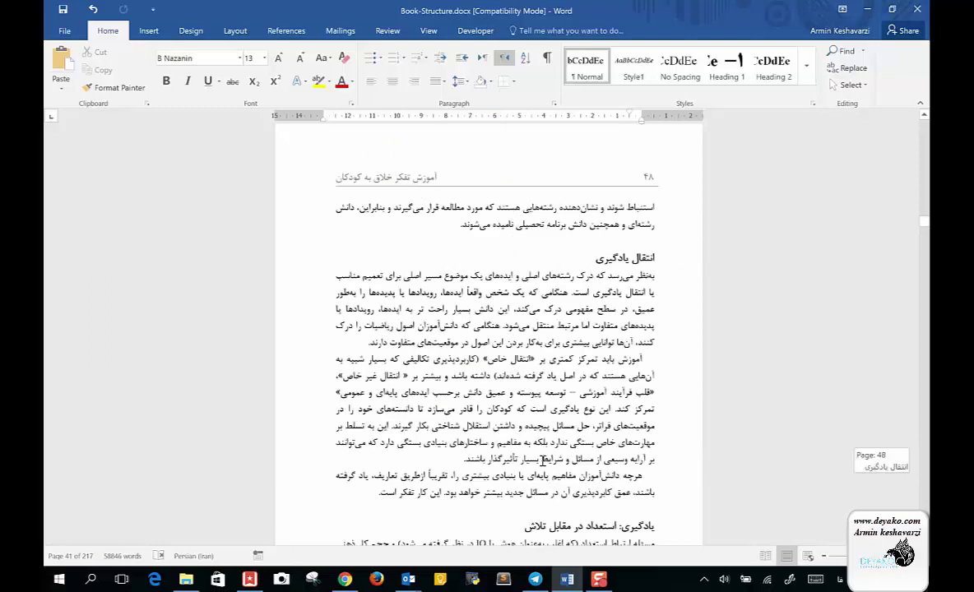
pyautogui.scroll(-4, 542, 461)
pyautogui.scroll(-5, 543, 462)
pyautogui.scroll(-5, 542, 462)
pyautogui.scroll(-6, 542, 464)
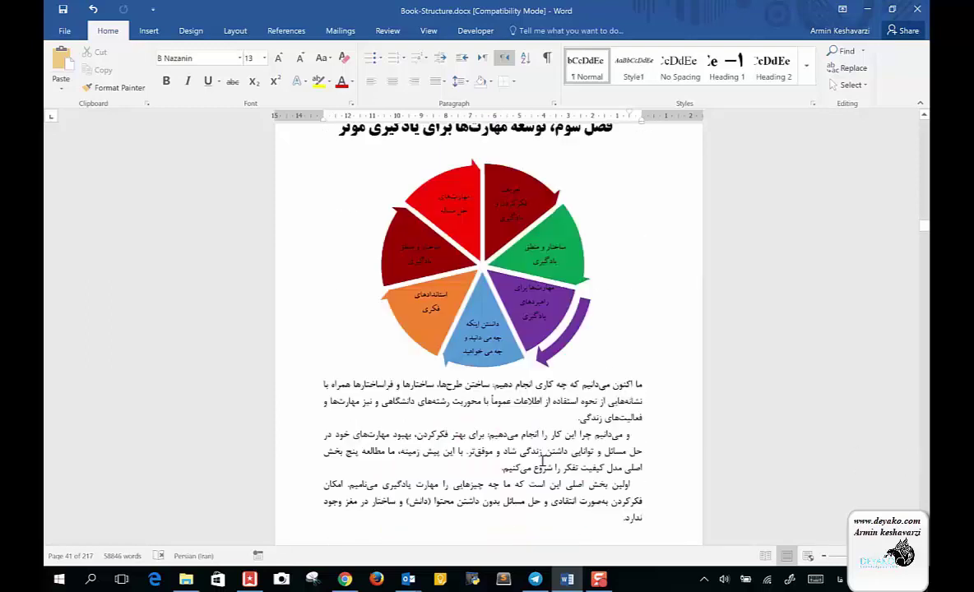
pyautogui.scroll(2, 542, 466)
pyautogui.scroll(6, 543, 477)
pyautogui.scroll(6, 544, 494)
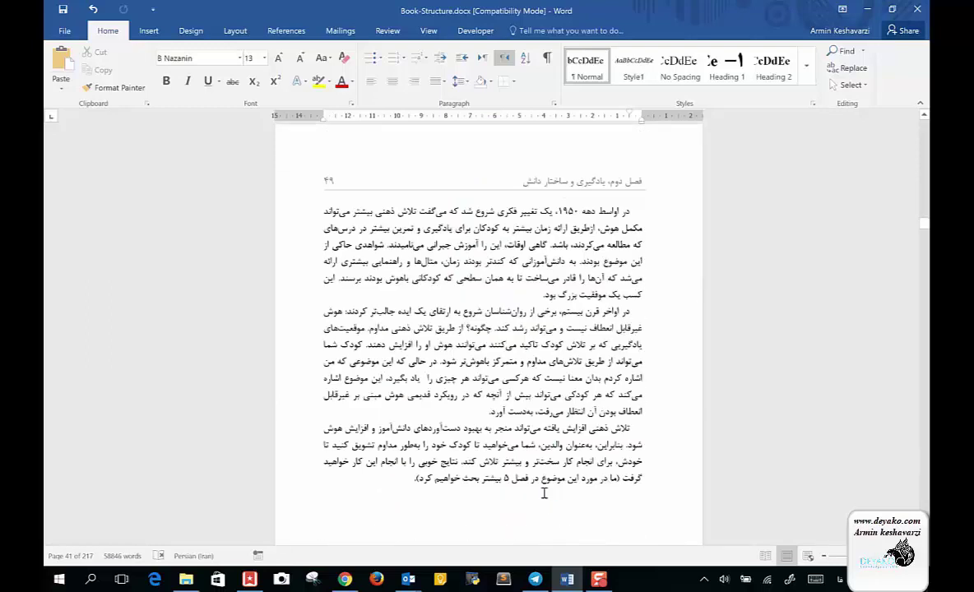
pyautogui.scroll(1, 544, 494)
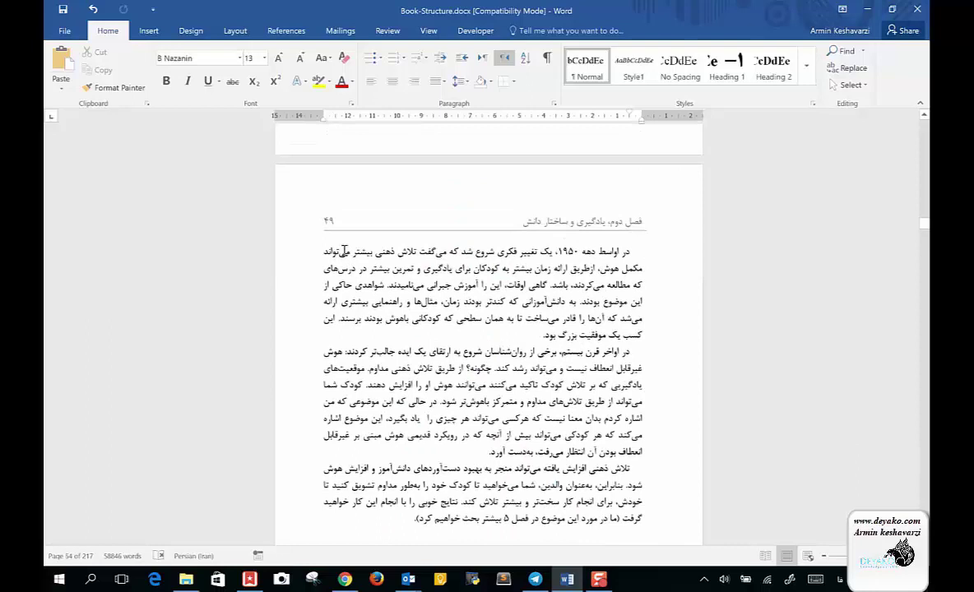
pyautogui.scroll(-6, 420, 392)
pyautogui.scroll(-4, 419, 392)
pyautogui.scroll(-3, 452, 365)
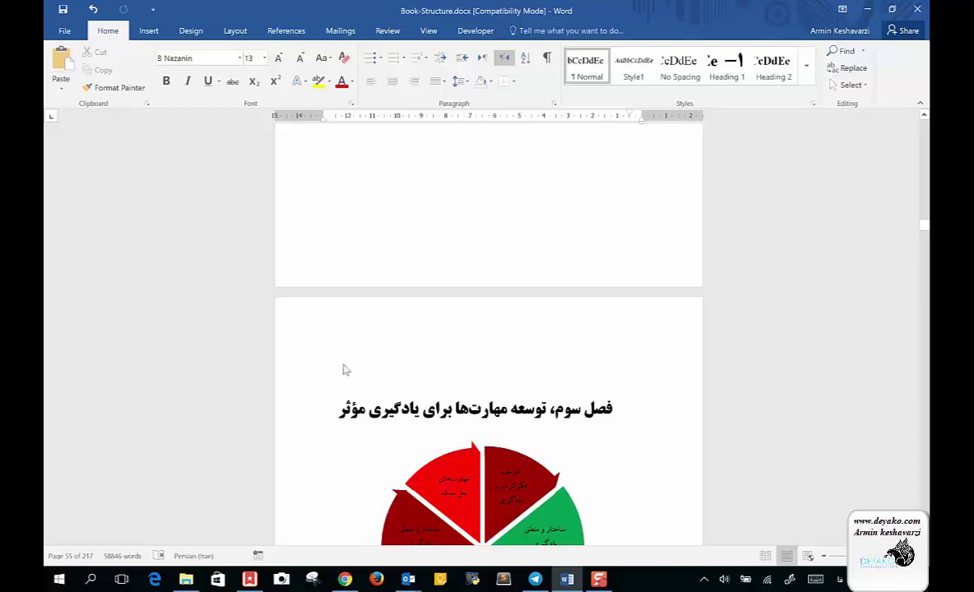
# Check that the chapter three title uses the Heading 1 style
pyautogui.click(367, 414)
pyautogui.scroll(-1, 367, 413)
pyautogui.scroll(-3, 367, 414)
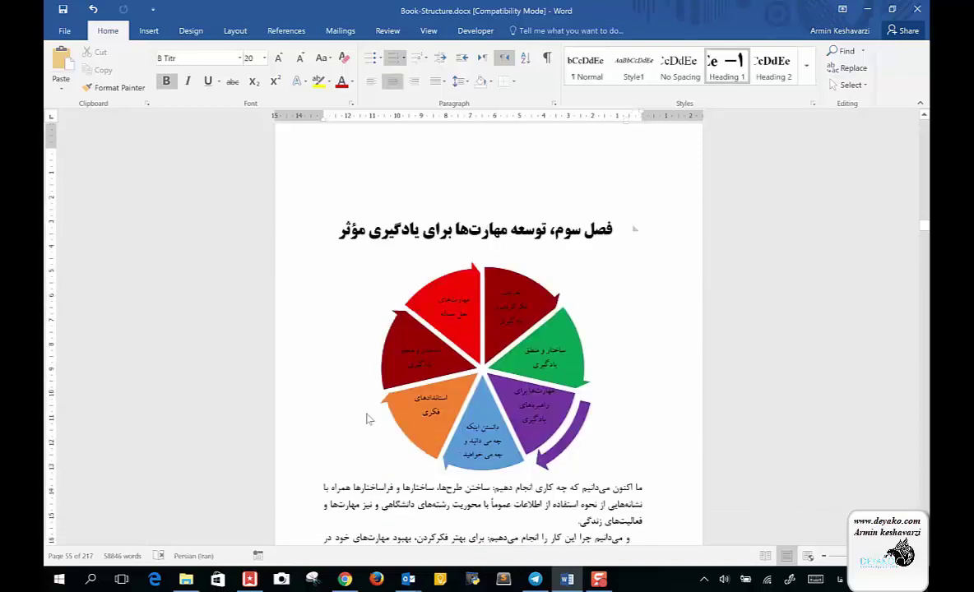
pyautogui.scroll(-2, 369, 420)
pyautogui.scroll(-4, 370, 419)
pyautogui.scroll(-2, 368, 412)
pyautogui.scroll(-1, 522, 392)
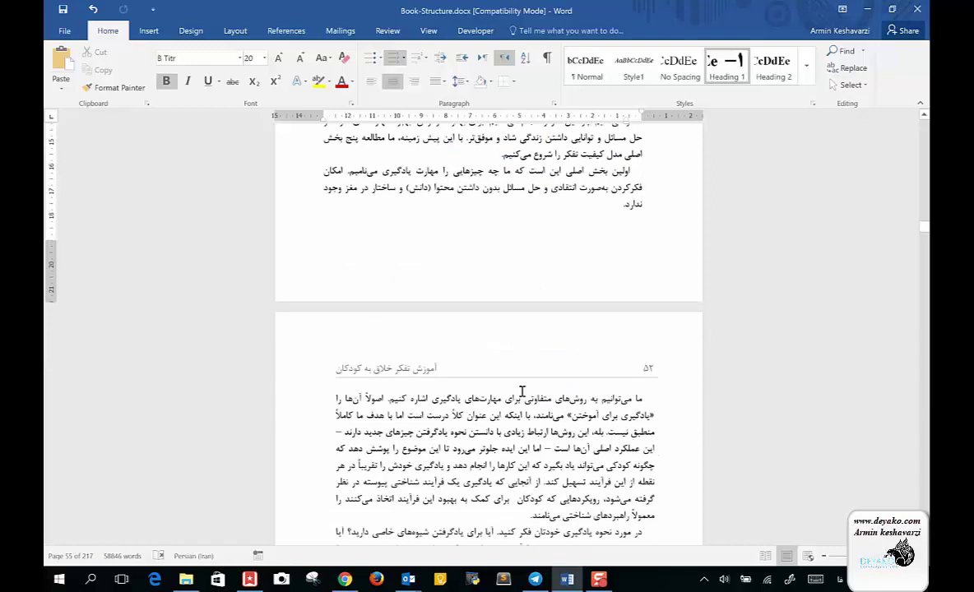
# Check the body text's Normal style, then review the pages down to printed page 66
pyautogui.click(543, 397)
pyautogui.scroll(-6, 504, 442)
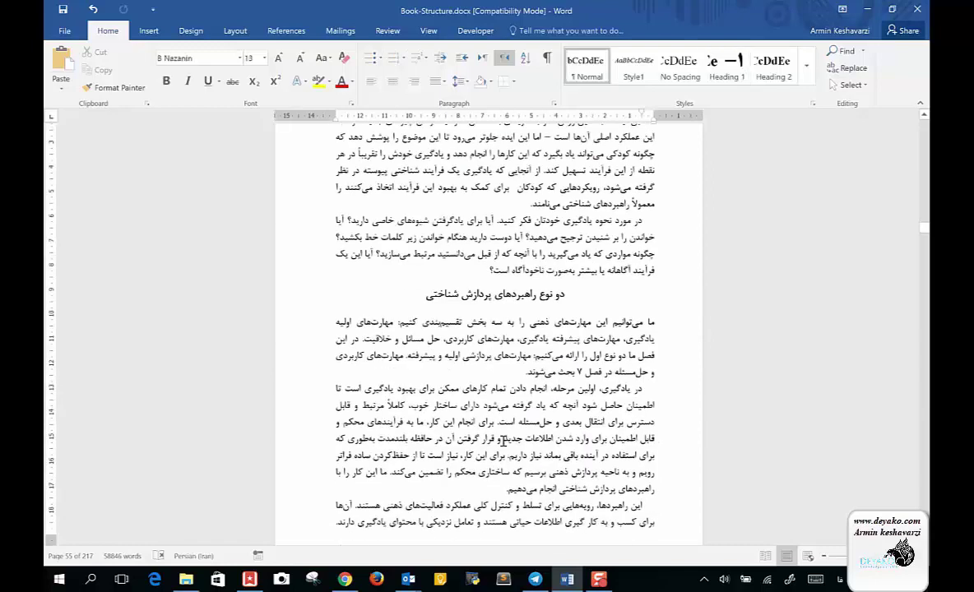
pyautogui.scroll(-5, 503, 442)
pyautogui.scroll(-1, 503, 442)
pyautogui.scroll(-5, 503, 442)
pyautogui.scroll(-5, 504, 442)
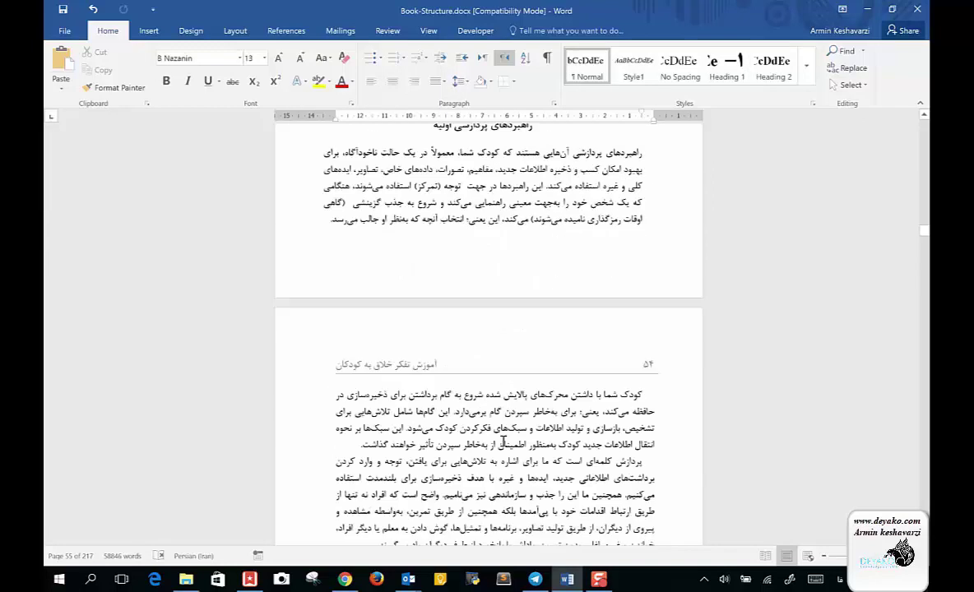
pyautogui.scroll(-4, 504, 442)
pyautogui.scroll(-5, 503, 442)
pyautogui.scroll(-5, 504, 444)
pyautogui.scroll(-5, 503, 445)
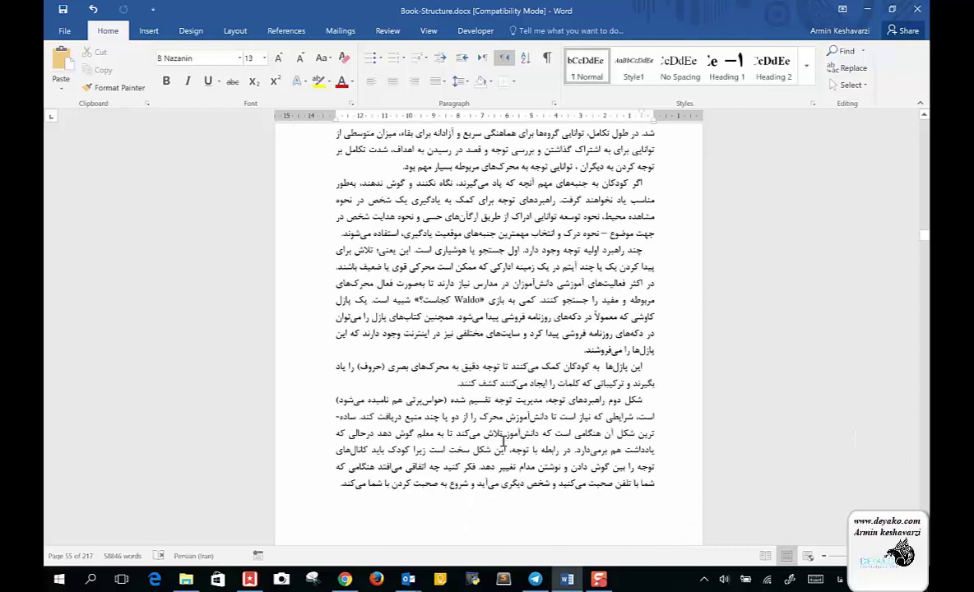
pyautogui.scroll(-5, 504, 445)
pyautogui.scroll(-5, 504, 444)
pyautogui.scroll(-3, 503, 445)
pyautogui.scroll(-5, 504, 442)
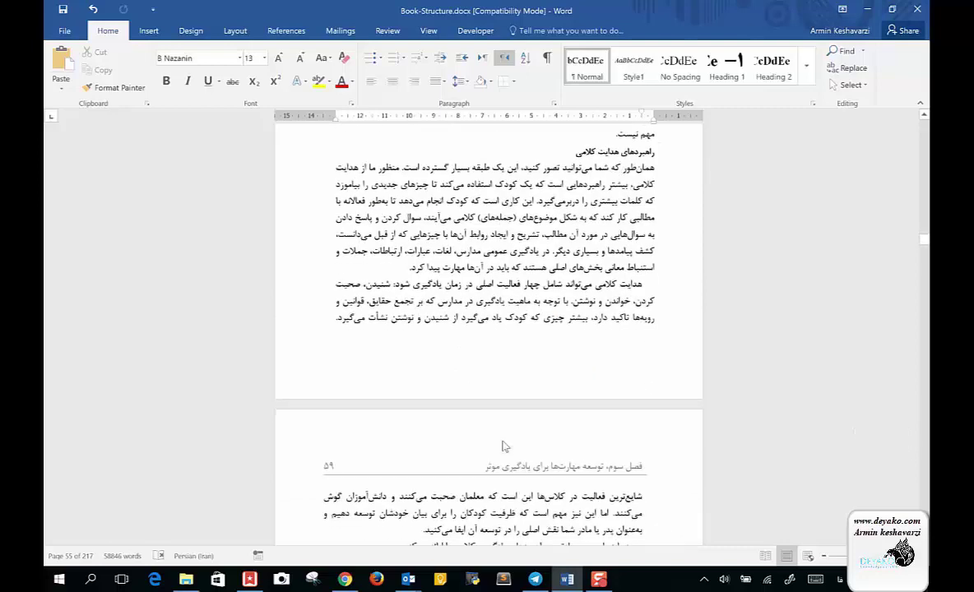
pyautogui.scroll(-5, 504, 442)
pyautogui.scroll(-1, 504, 442)
pyautogui.scroll(-5, 503, 442)
pyautogui.scroll(-4, 503, 442)
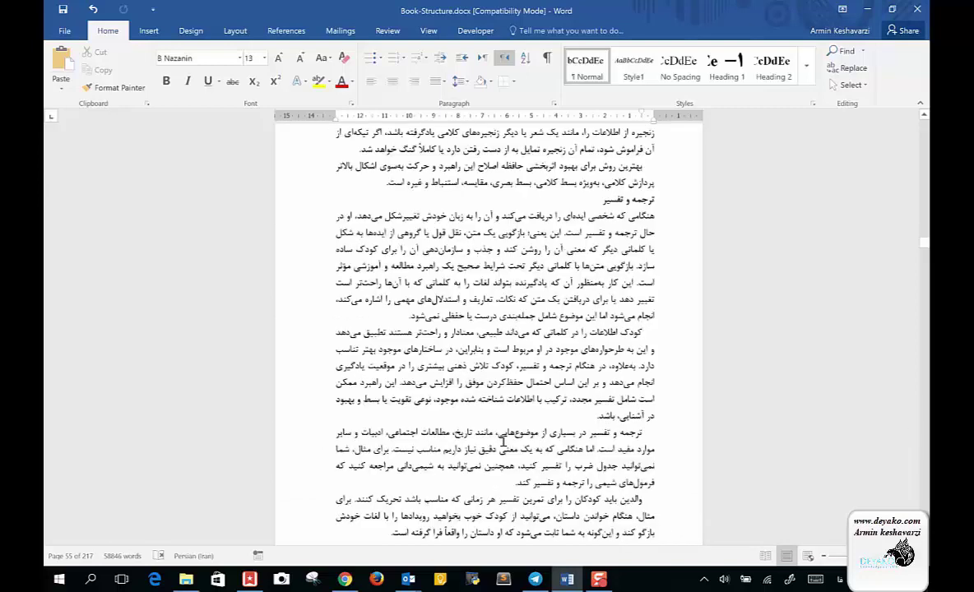
pyautogui.scroll(-5, 503, 442)
pyautogui.scroll(-3, 504, 442)
pyautogui.scroll(-3, 503, 444)
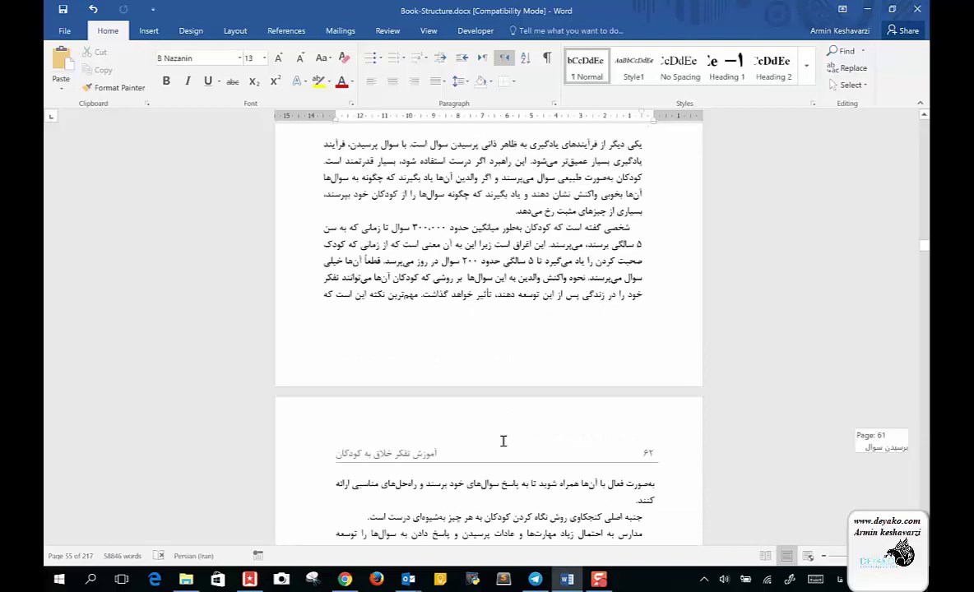
pyautogui.scroll(-6, 504, 445)
pyautogui.scroll(-5, 503, 443)
pyautogui.scroll(-1, 502, 441)
pyautogui.scroll(-8, 503, 441)
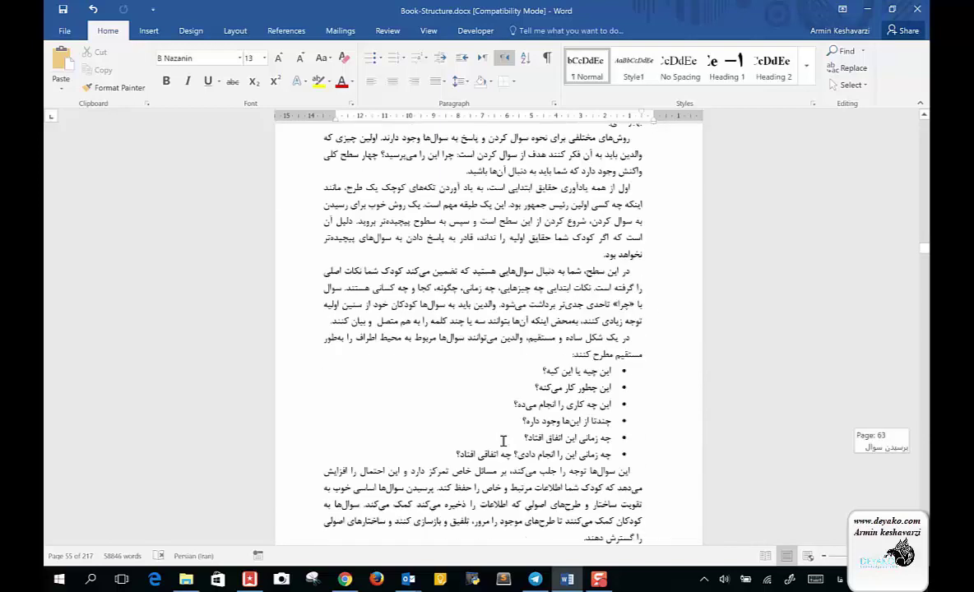
pyautogui.scroll(-2, 503, 441)
pyautogui.scroll(-3, 504, 442)
pyautogui.scroll(-2, 504, 442)
pyautogui.scroll(-1, 504, 442)
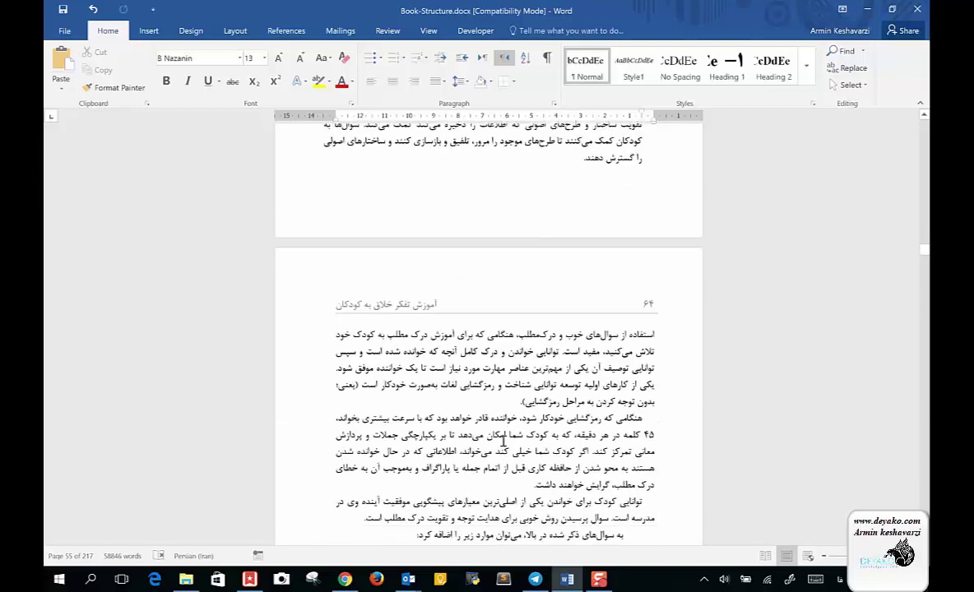
pyautogui.scroll(-4, 503, 442)
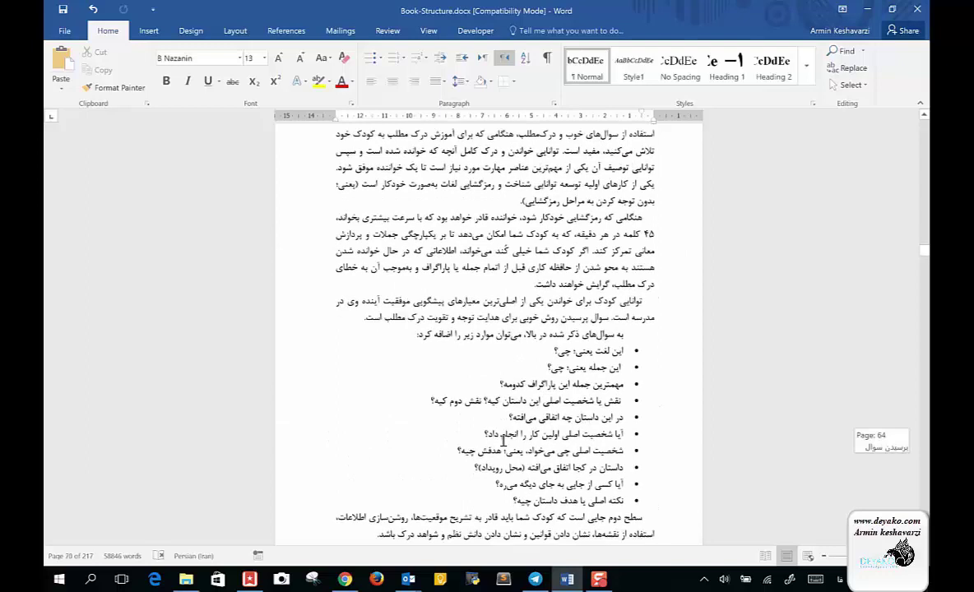
pyautogui.scroll(-6, 504, 442)
pyautogui.scroll(-4, 503, 442)
pyautogui.scroll(-1, 504, 440)
pyautogui.scroll(-5, 504, 442)
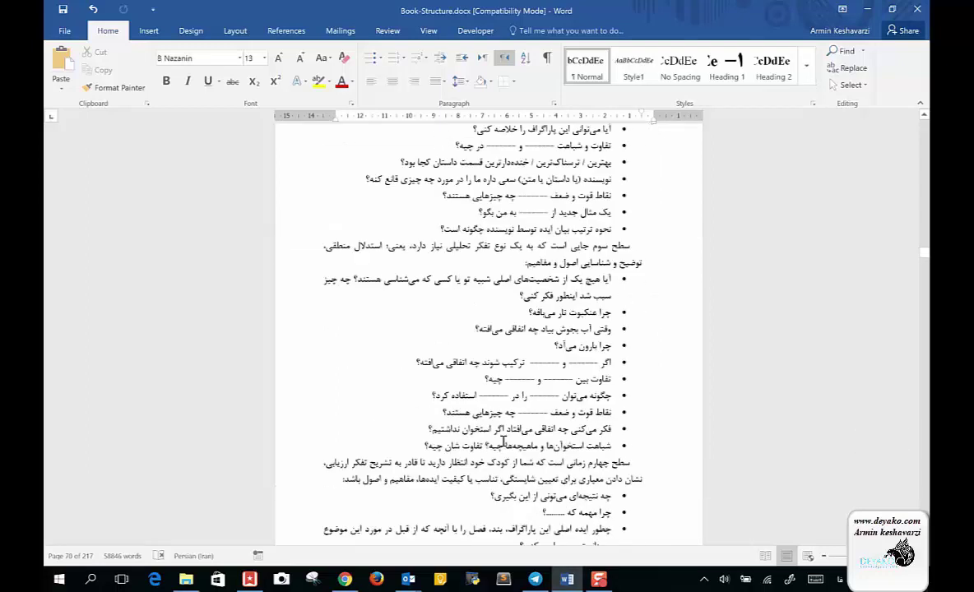
pyautogui.scroll(-6, 504, 445)
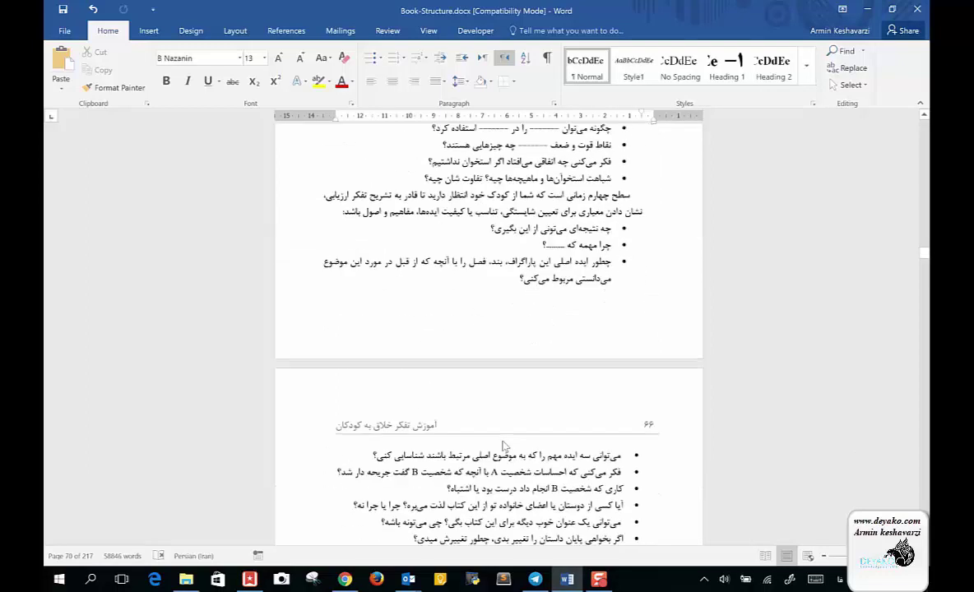
pyautogui.scroll(-5, 504, 445)
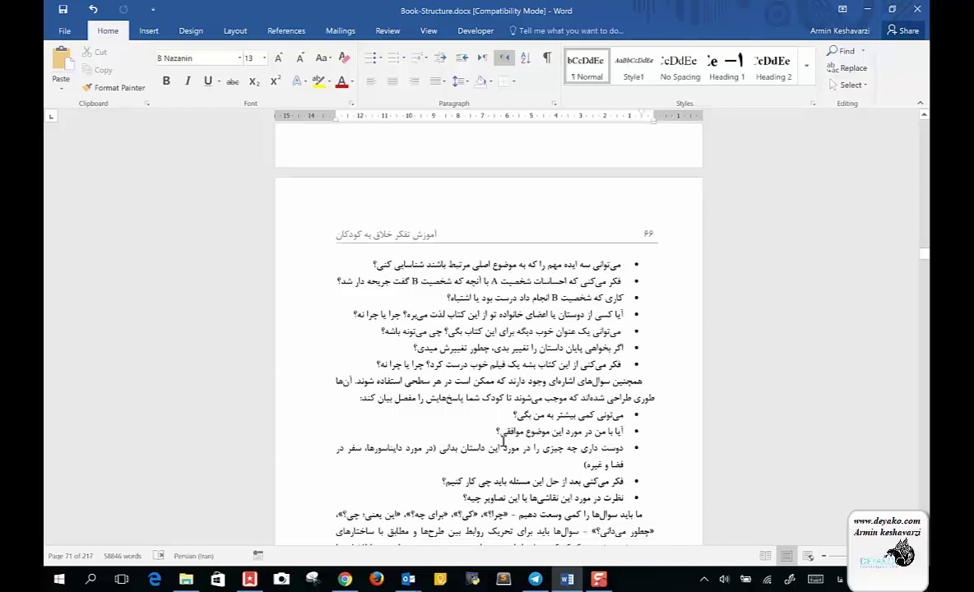
# Show the Insert ribbon and review pages 67–68 down to the top of page 69
pyautogui.click(149, 33)
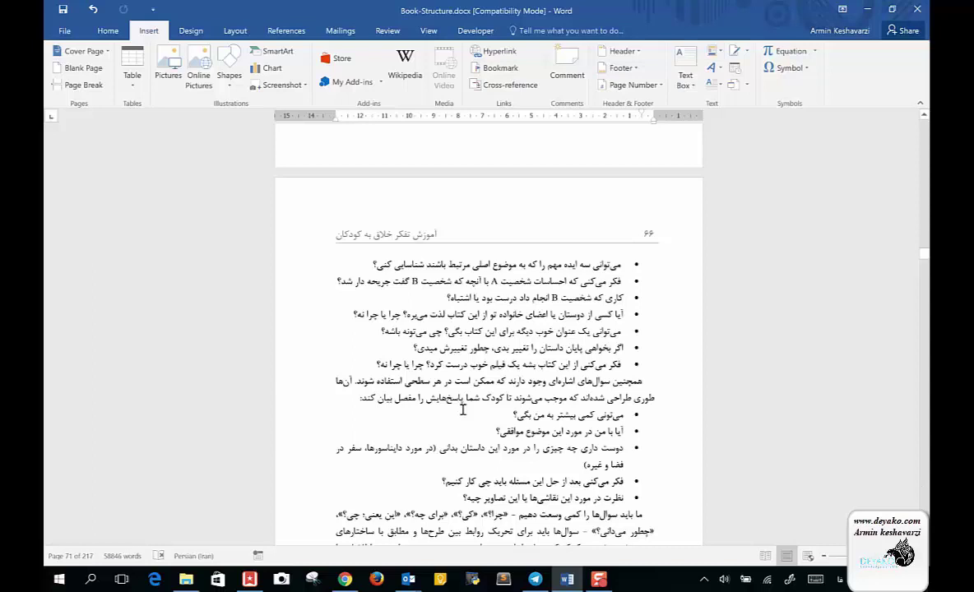
pyautogui.scroll(-6, 464, 409)
pyautogui.scroll(-4, 463, 410)
pyautogui.scroll(-6, 463, 410)
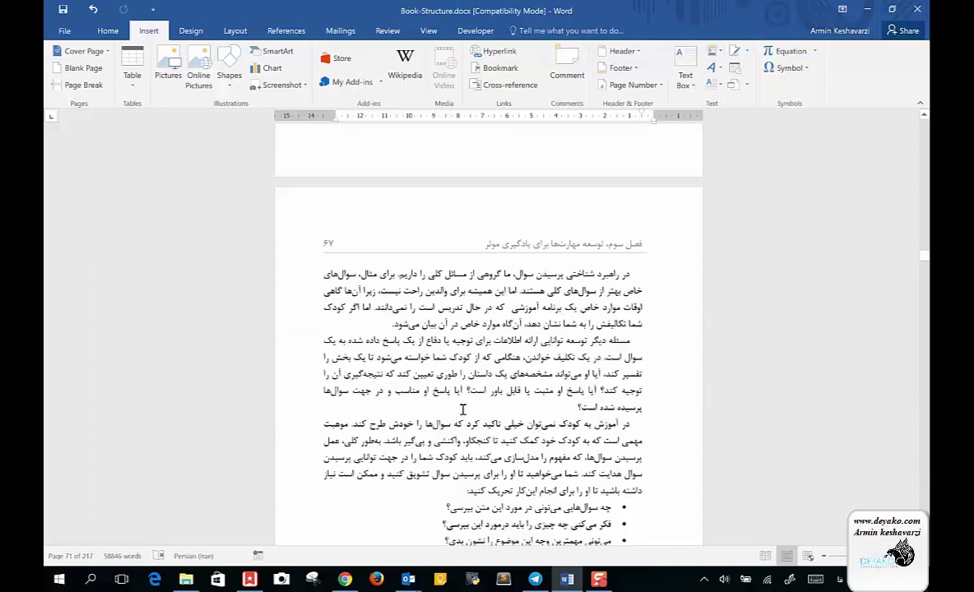
pyautogui.scroll(-1, 463, 411)
pyautogui.scroll(-3, 464, 410)
pyautogui.scroll(-1, 463, 410)
pyautogui.scroll(-6, 464, 410)
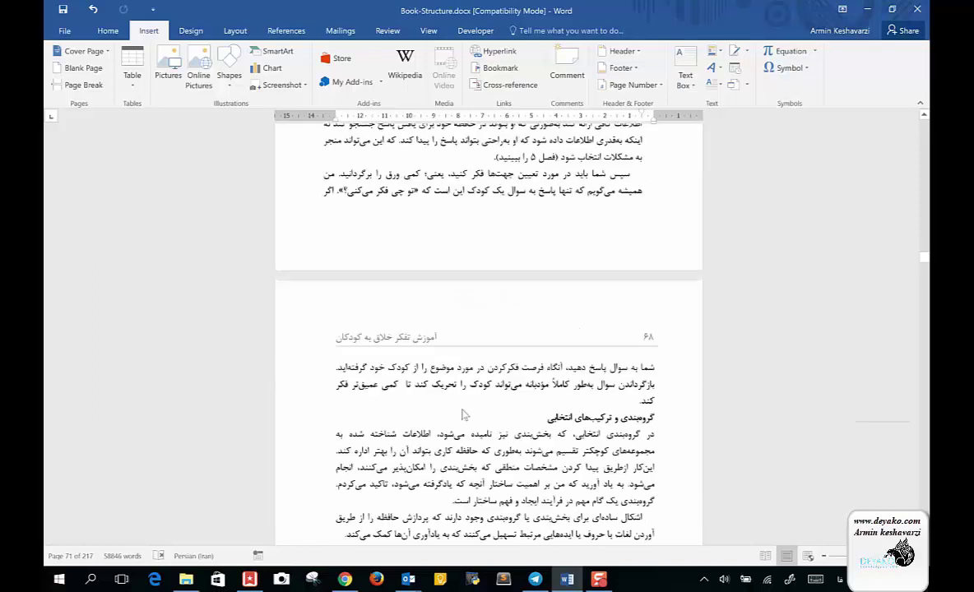
pyautogui.scroll(-1, 463, 409)
pyautogui.scroll(-4, 463, 410)
pyautogui.scroll(4, 463, 410)
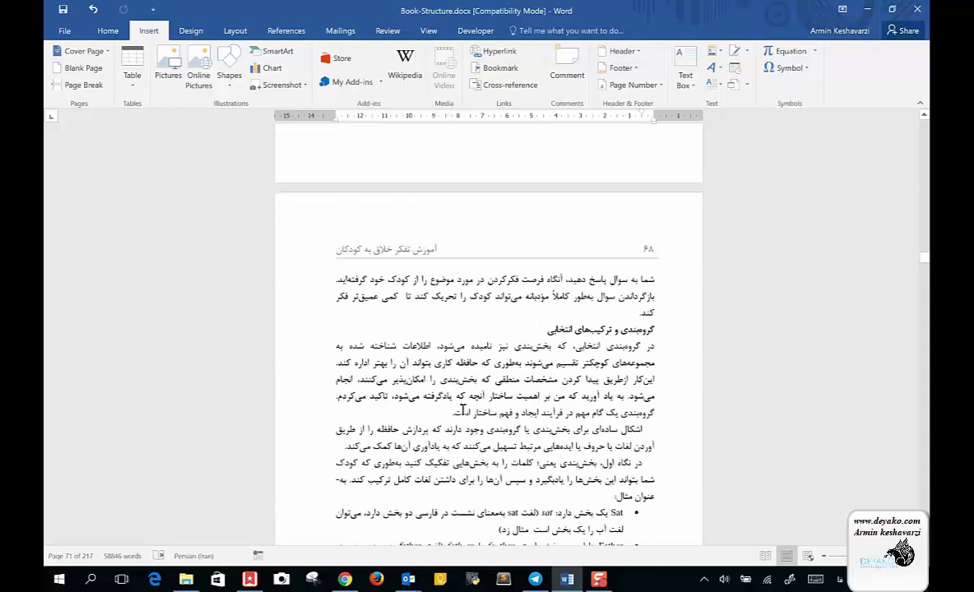
pyautogui.scroll(-4, 463, 410)
pyautogui.scroll(-1, 463, 410)
pyautogui.scroll(-4, 463, 410)
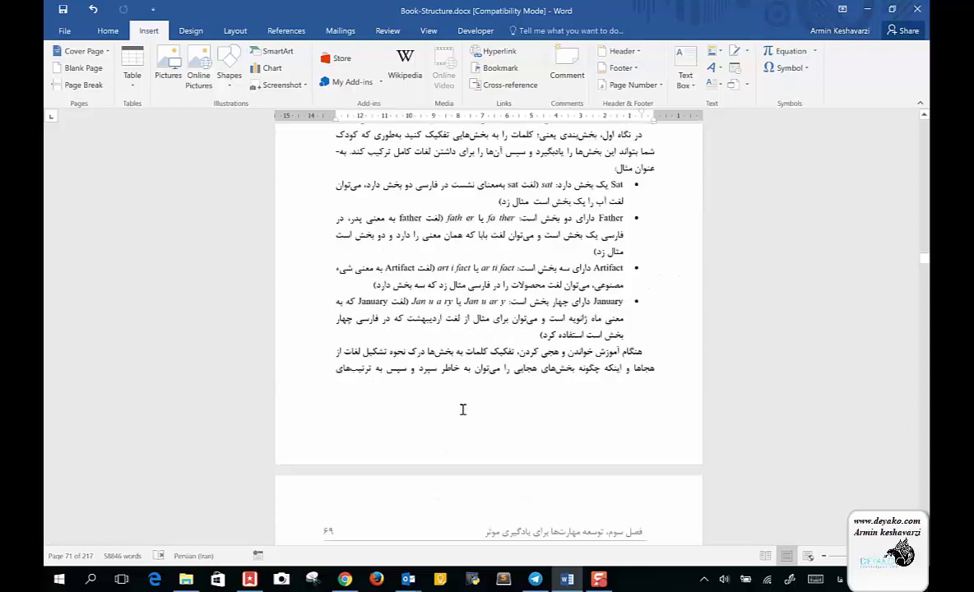
pyautogui.scroll(-5, 463, 409)
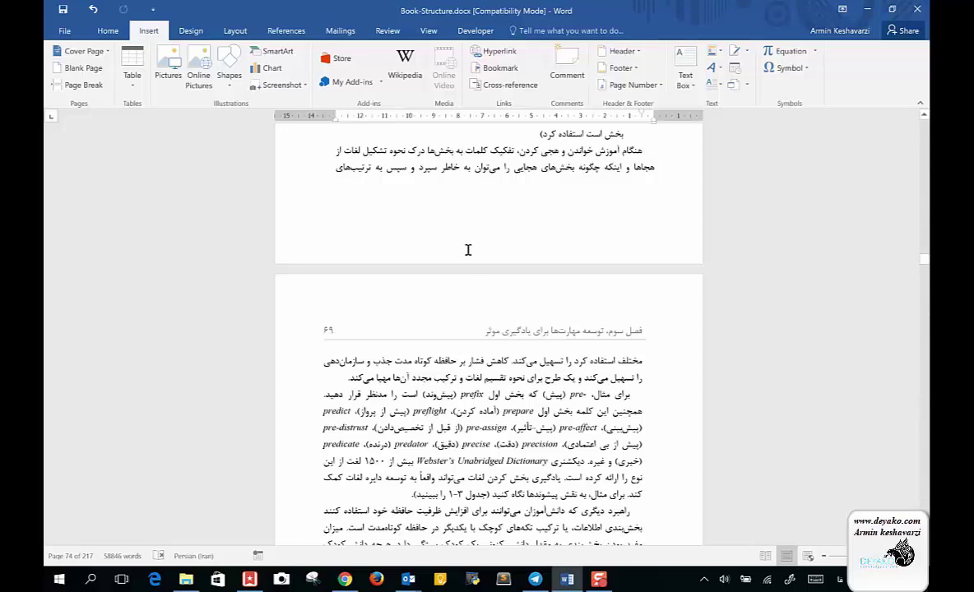
# Bring up the Review ribbon and scroll down through pages 69 to 75
pyautogui.click(387, 30)
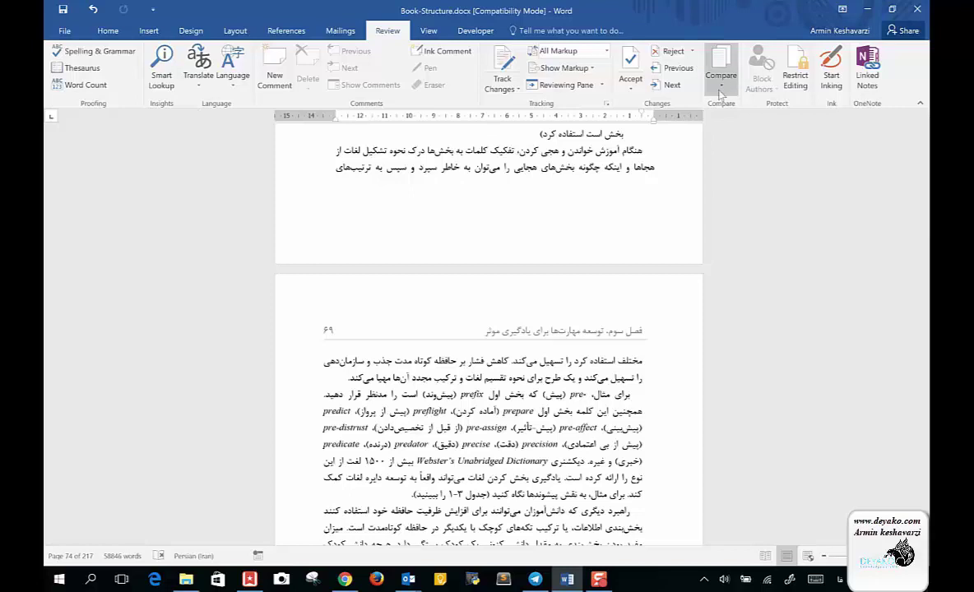
pyautogui.scroll(-4, 571, 290)
pyautogui.scroll(-4, 570, 290)
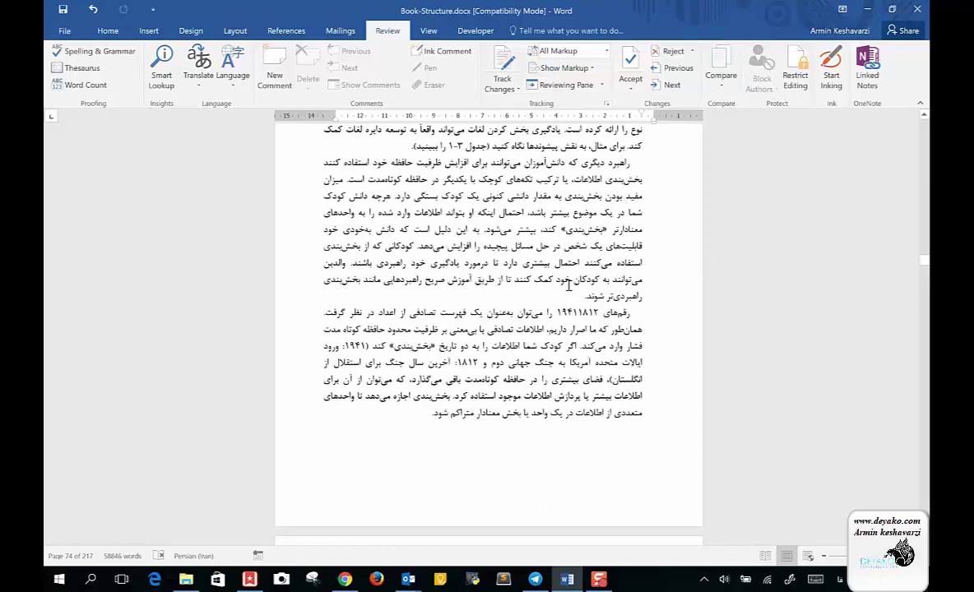
pyautogui.scroll(-4, 571, 291)
pyautogui.scroll(-4, 570, 291)
pyautogui.scroll(-4, 570, 290)
pyautogui.scroll(-1, 570, 291)
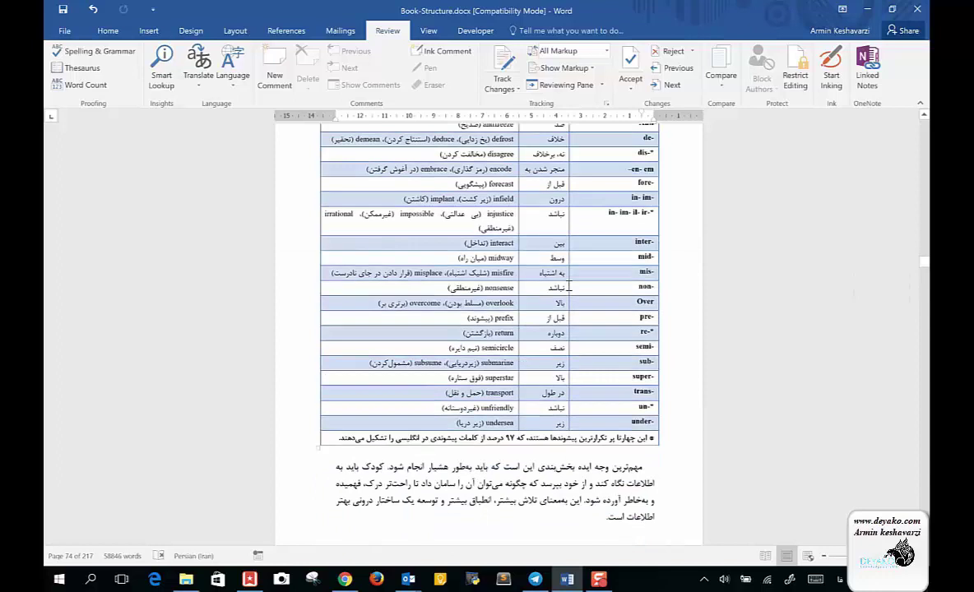
pyautogui.scroll(-5, 571, 290)
pyautogui.scroll(-3, 570, 290)
pyautogui.scroll(-1, 568, 285)
pyautogui.scroll(-5, 568, 286)
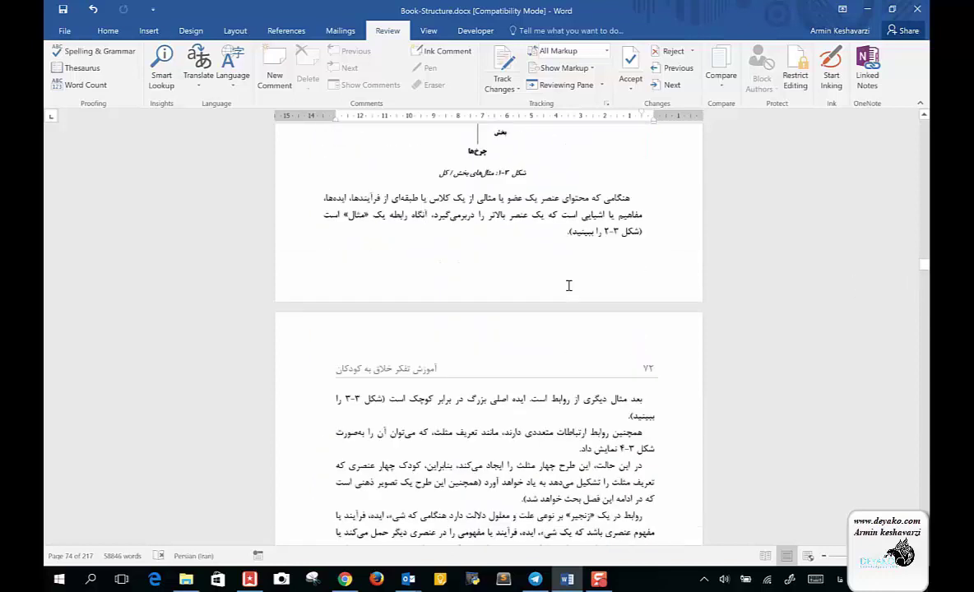
pyautogui.scroll(-5, 568, 285)
pyautogui.scroll(-1, 570, 290)
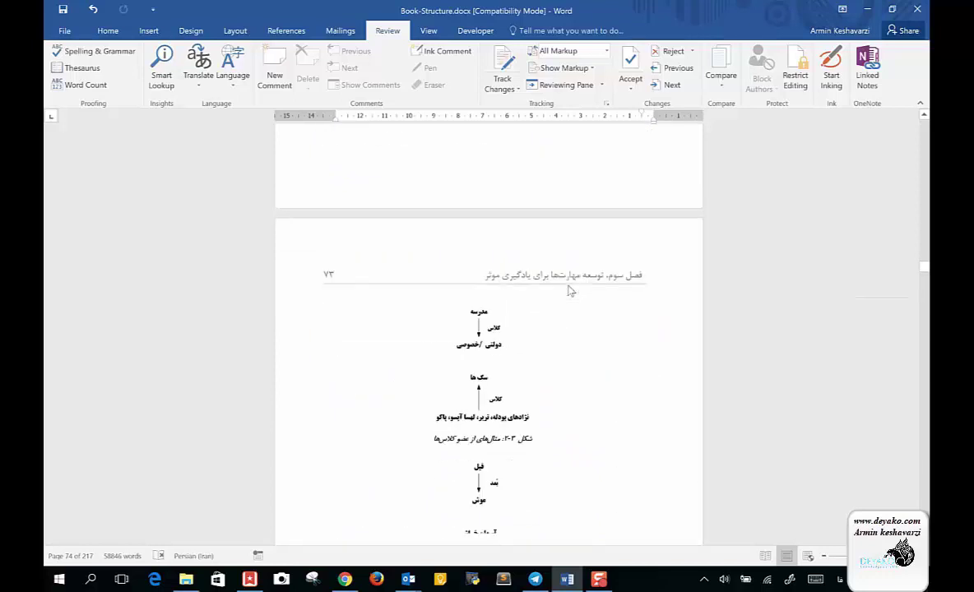
pyautogui.scroll(-4, 570, 290)
pyautogui.scroll(-4, 571, 290)
pyautogui.scroll(-2, 568, 287)
pyautogui.scroll(-4, 568, 286)
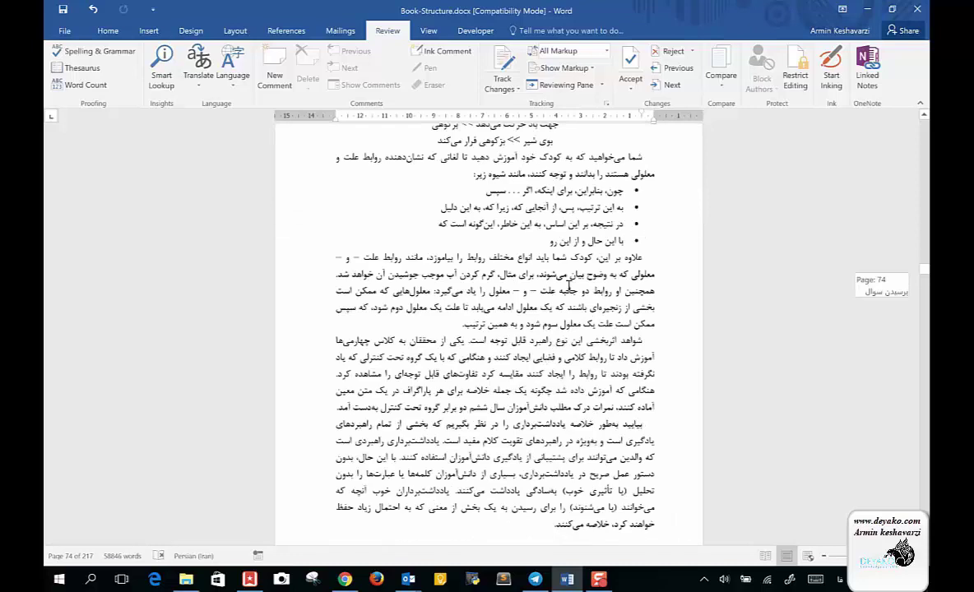
pyautogui.scroll(-9, 568, 286)
pyautogui.scroll(-2, 567, 286)
# Scroll back up to the end of page 71 and start of page 72
pyautogui.scroll(6, 568, 286)
pyautogui.scroll(1, 569, 286)
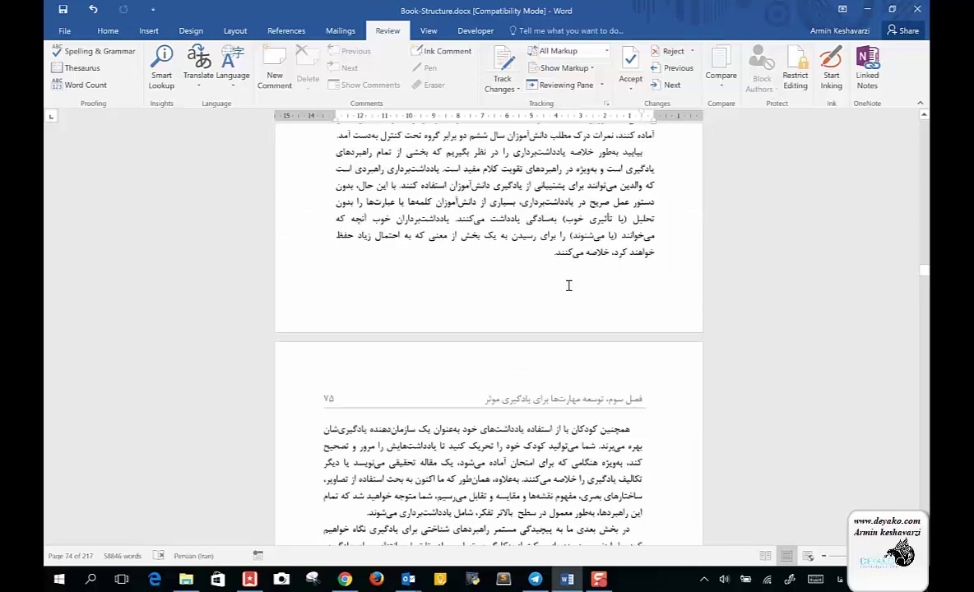
pyautogui.scroll(6, 568, 286)
pyautogui.scroll(2, 569, 285)
pyautogui.scroll(5, 568, 286)
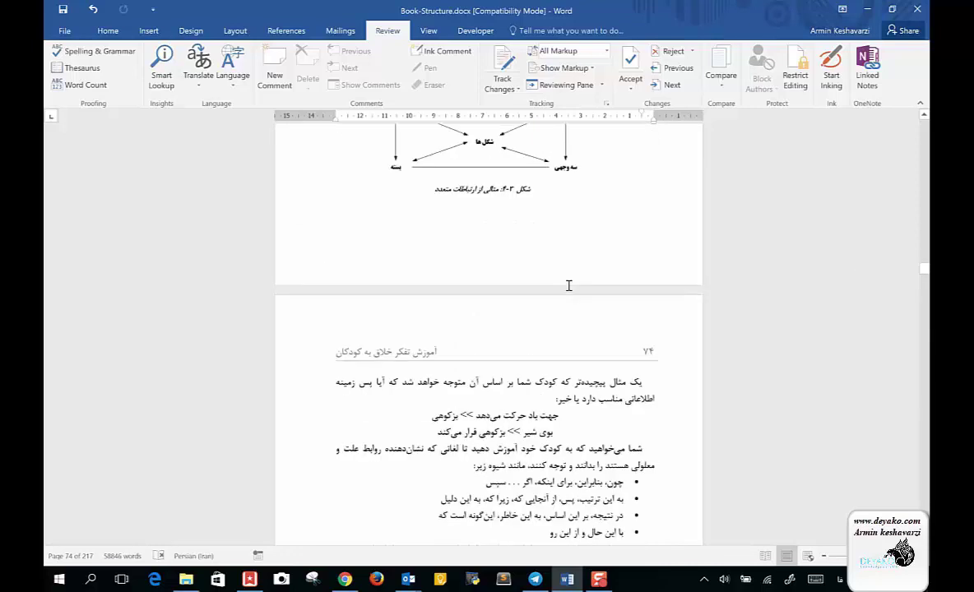
pyautogui.scroll(-6, 569, 286)
pyautogui.scroll(1, 568, 285)
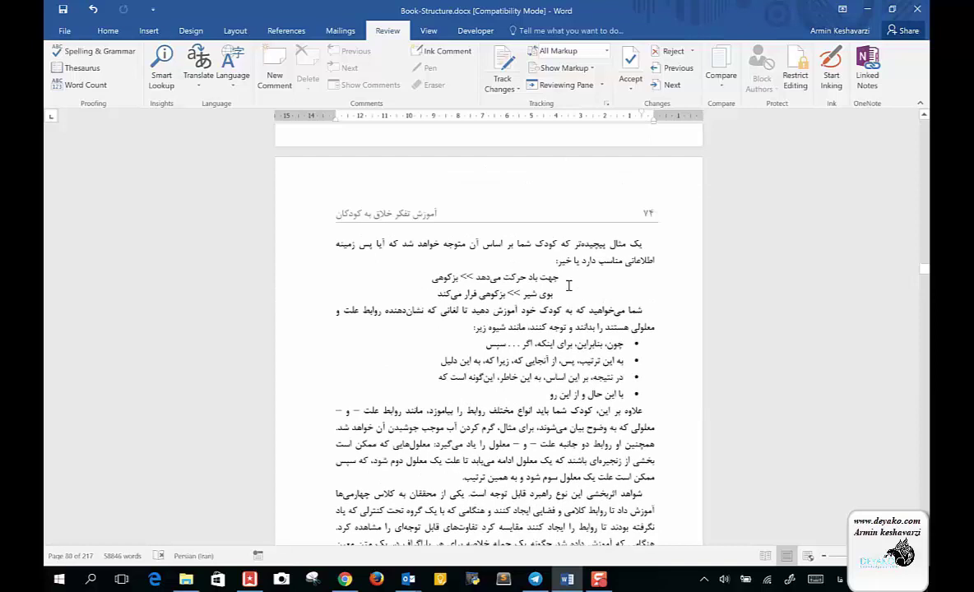
pyautogui.scroll(10, 564, 290)
pyautogui.scroll(6, 564, 291)
pyautogui.scroll(6, 566, 288)
pyautogui.scroll(4, 568, 286)
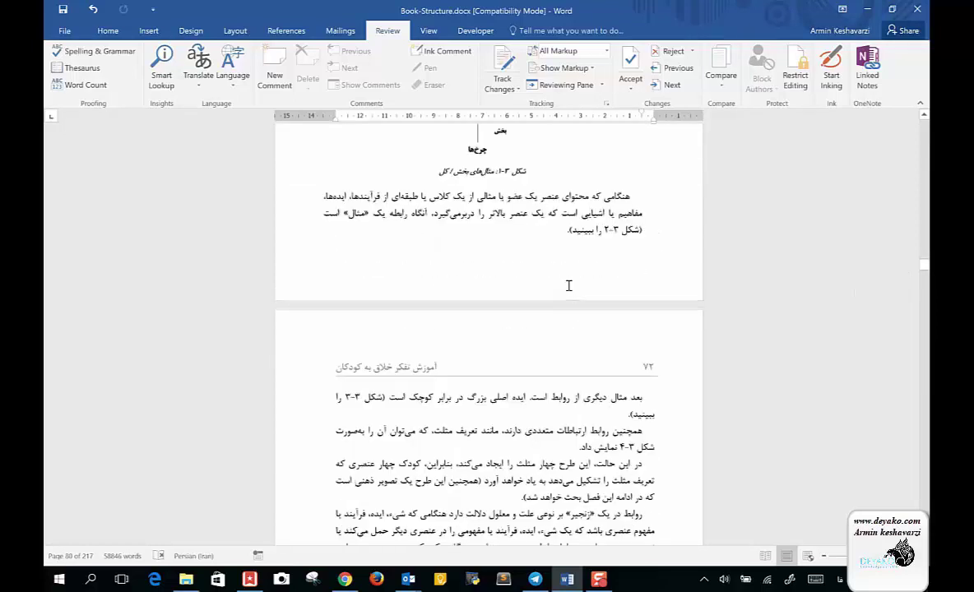
pyautogui.scroll(1, 569, 285)
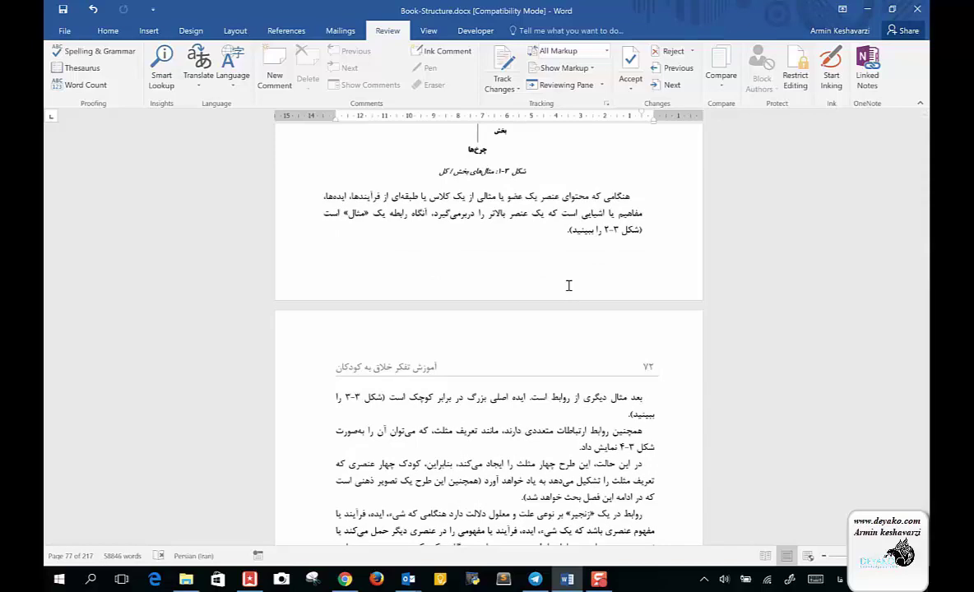
# Scroll back up to look over pages 64 through 67
pyautogui.scroll(8, 569, 285)
pyautogui.scroll(2, 568, 286)
pyautogui.scroll(8, 568, 286)
pyautogui.scroll(4, 568, 285)
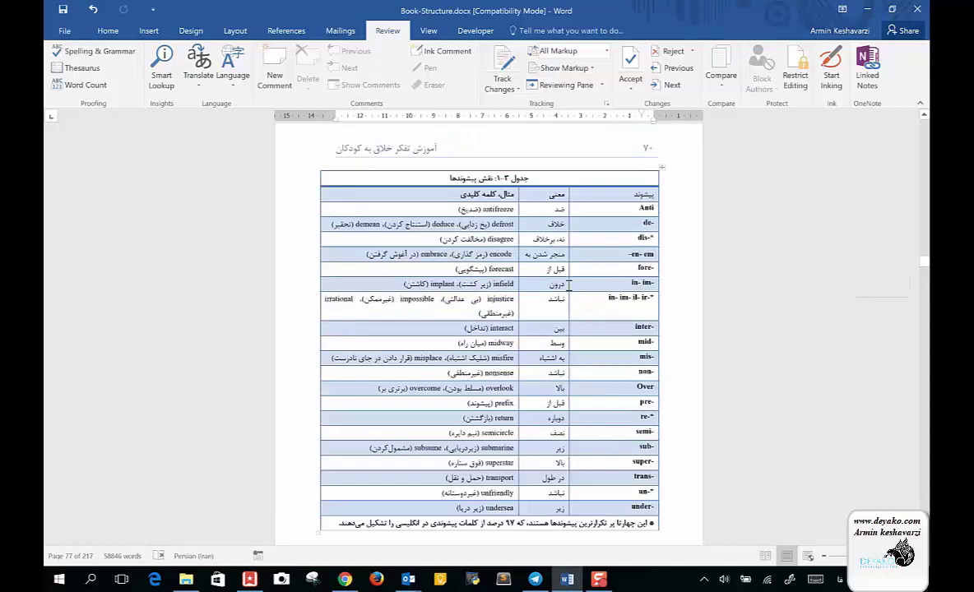
pyautogui.scroll(8, 569, 285)
pyautogui.scroll(8, 569, 285)
pyautogui.scroll(8, 569, 285)
pyautogui.scroll(8, 569, 285)
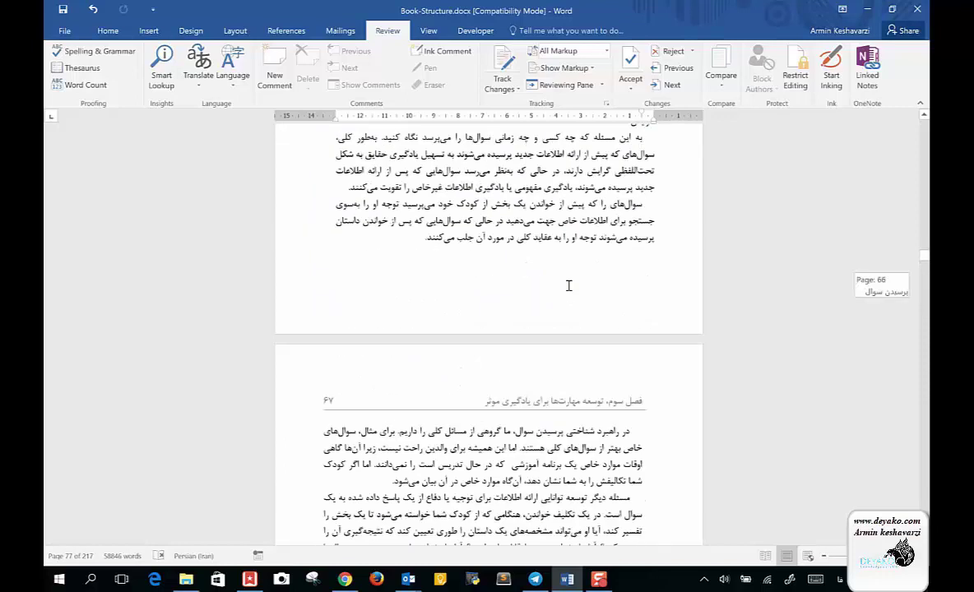
pyautogui.scroll(8, 568, 286)
pyautogui.scroll(8, 569, 286)
pyautogui.scroll(8, 569, 286)
pyautogui.scroll(3, 568, 285)
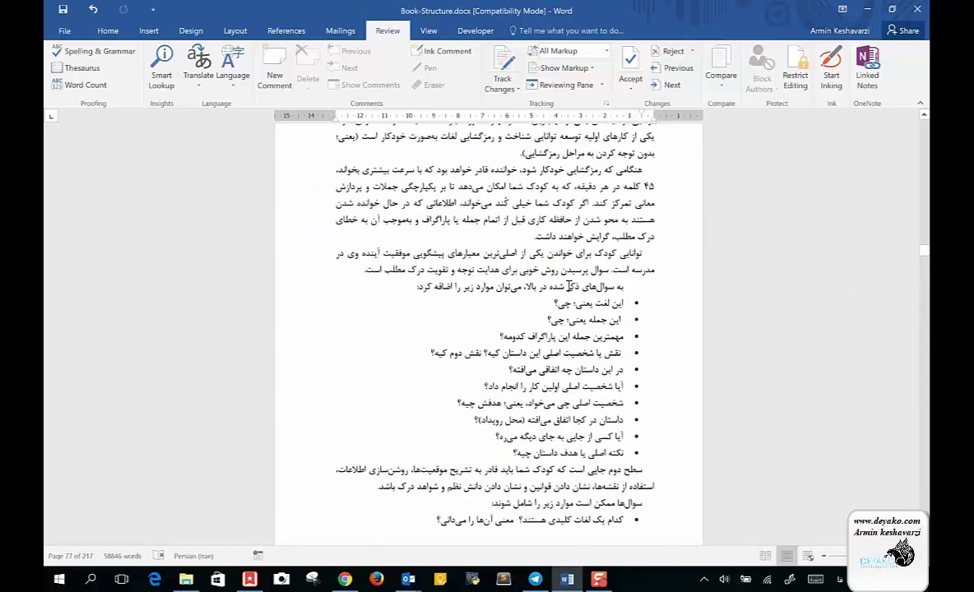
pyautogui.scroll(6, 569, 286)
pyautogui.scroll(5, 569, 285)
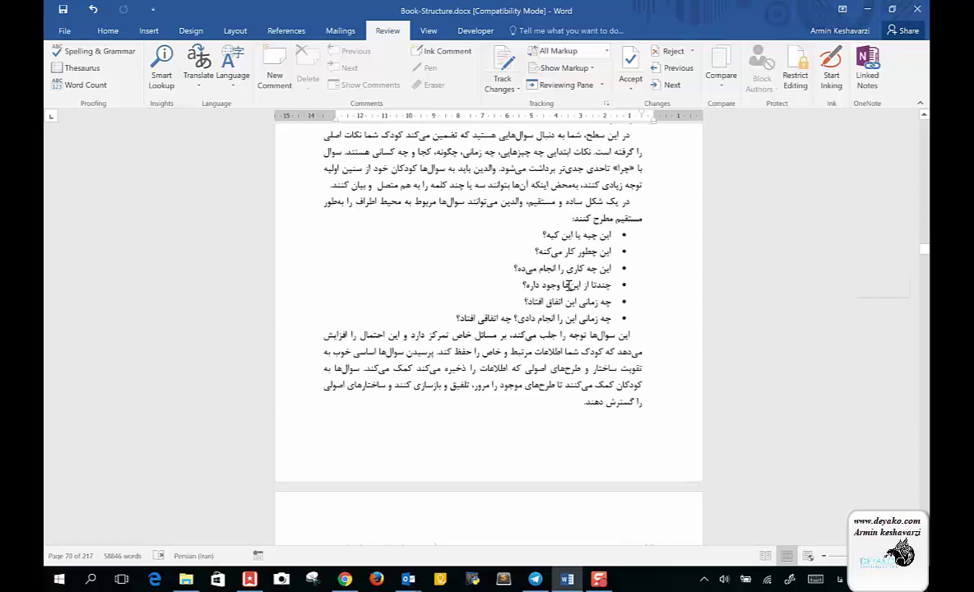
pyautogui.scroll(3, 568, 285)
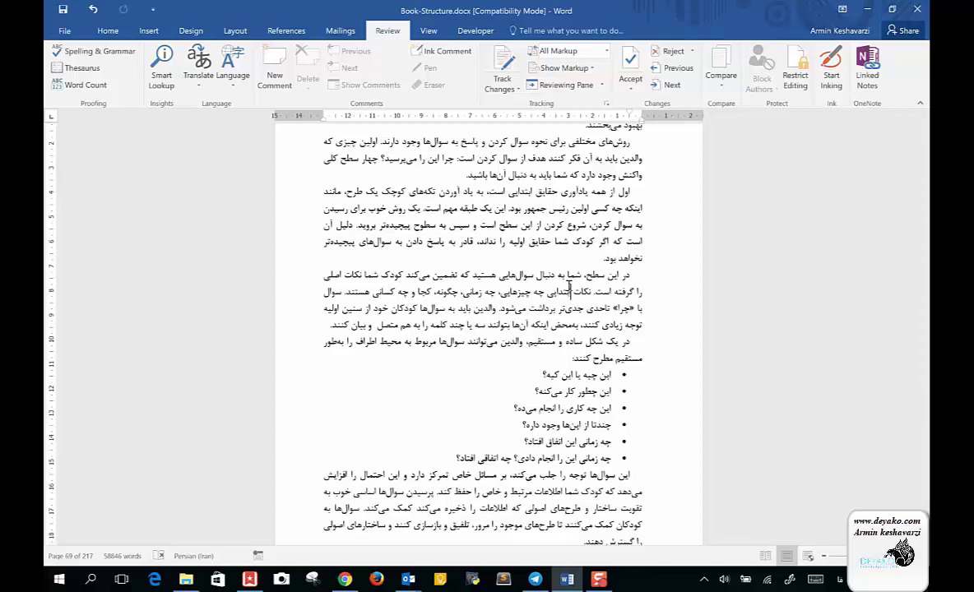
# Return to page 71 and put the cursor in its opening concept-networks paragraph
pyautogui.scroll(-1, 568, 285)
pyautogui.scroll(-3, 568, 285)
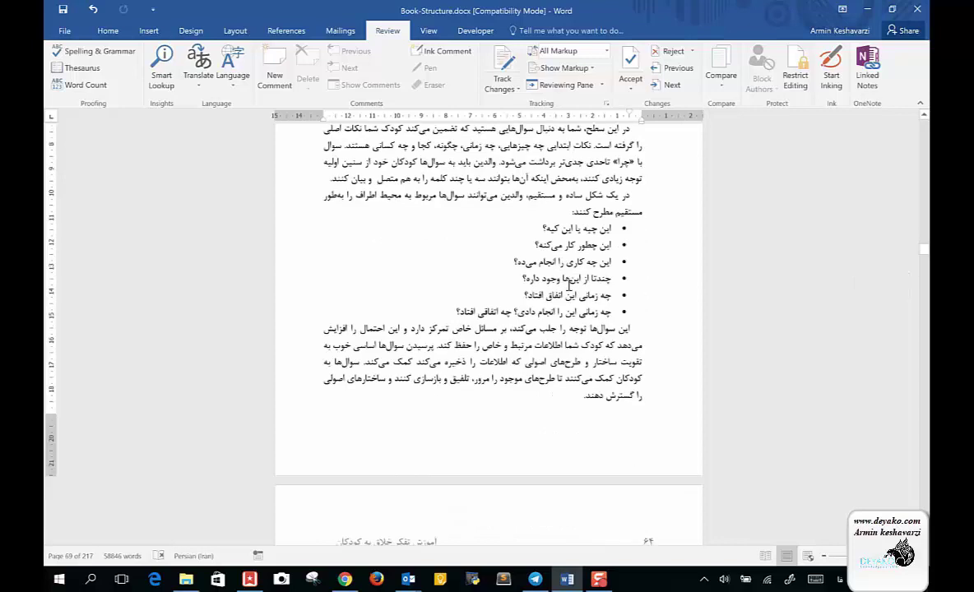
pyautogui.scroll(-2, 567, 288)
pyautogui.scroll(-3, 570, 291)
pyautogui.scroll(-7, 570, 291)
pyautogui.scroll(-1, 569, 289)
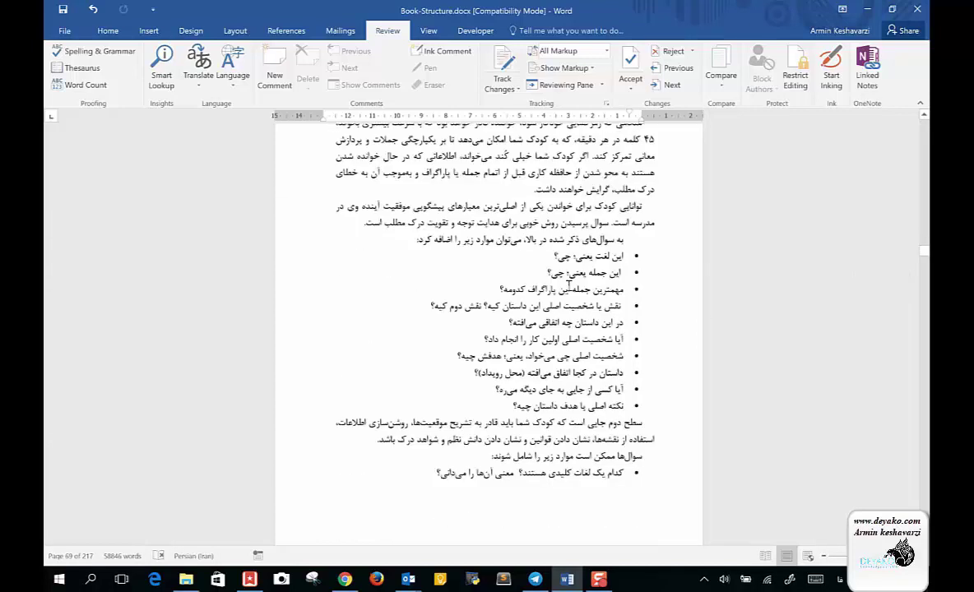
pyautogui.scroll(-3, 569, 287)
pyautogui.scroll(-4, 568, 286)
pyautogui.scroll(-2, 568, 286)
pyautogui.scroll(-5, 568, 285)
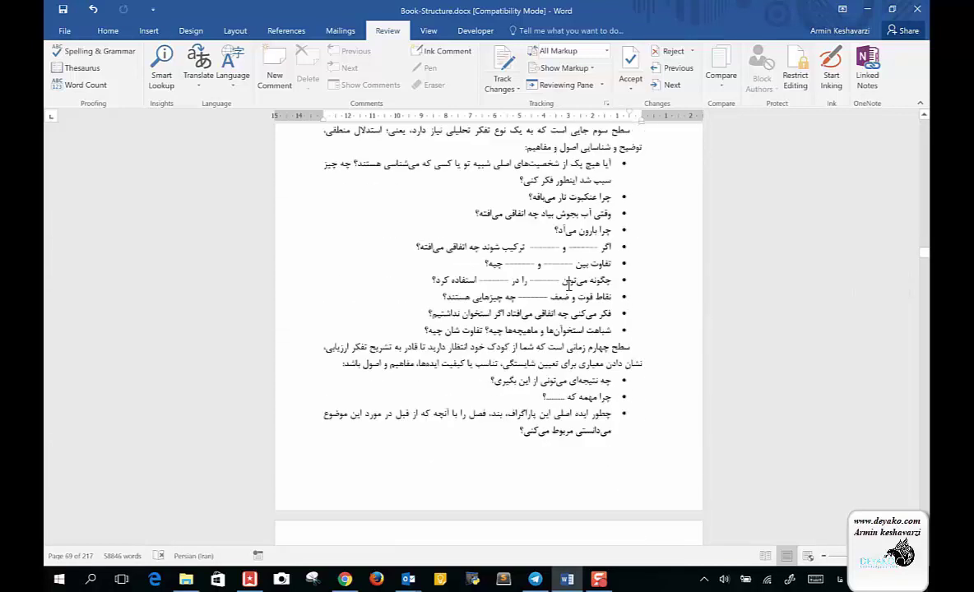
pyautogui.scroll(-4, 568, 285)
pyautogui.scroll(-9, 568, 285)
pyautogui.scroll(-6, 568, 286)
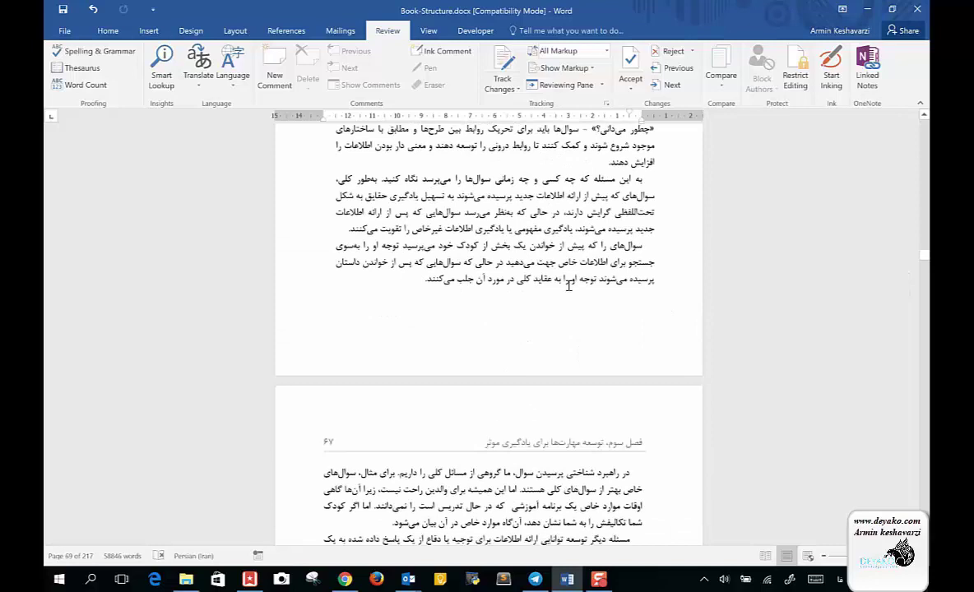
pyautogui.scroll(-4, 568, 286)
pyautogui.scroll(-3, 568, 286)
pyautogui.scroll(-3, 568, 285)
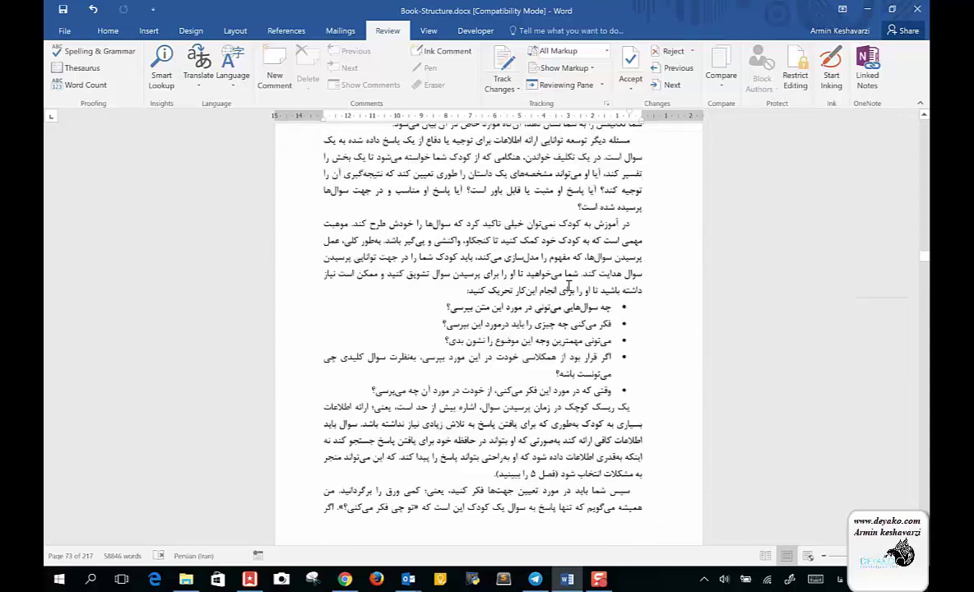
pyautogui.scroll(-7, 568, 285)
pyautogui.scroll(-6, 568, 285)
pyautogui.scroll(-6, 568, 285)
pyautogui.scroll(-2, 567, 285)
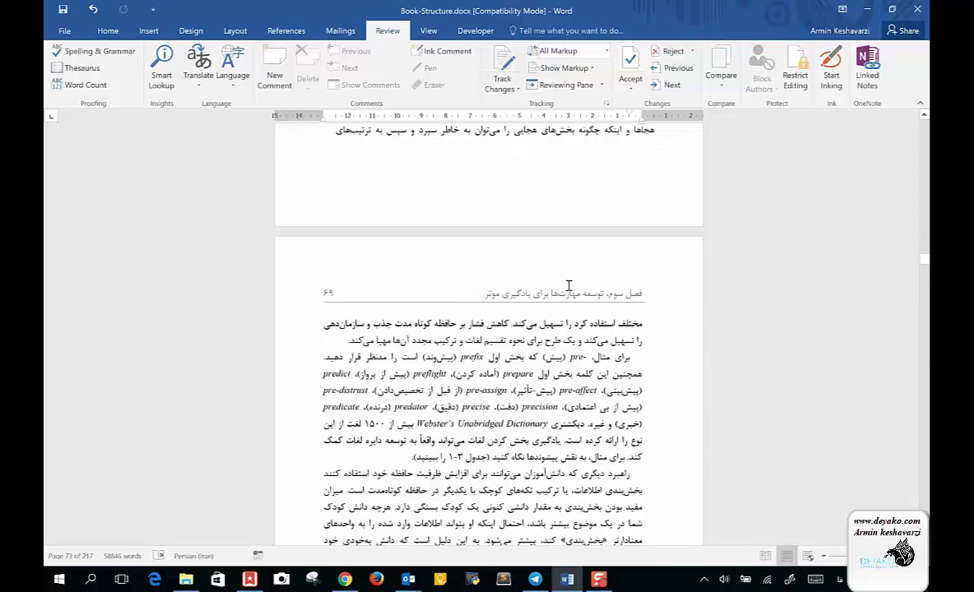
pyautogui.scroll(-6, 568, 286)
pyautogui.scroll(-8, 568, 286)
pyautogui.scroll(-2, 568, 286)
pyautogui.scroll(-8, 568, 285)
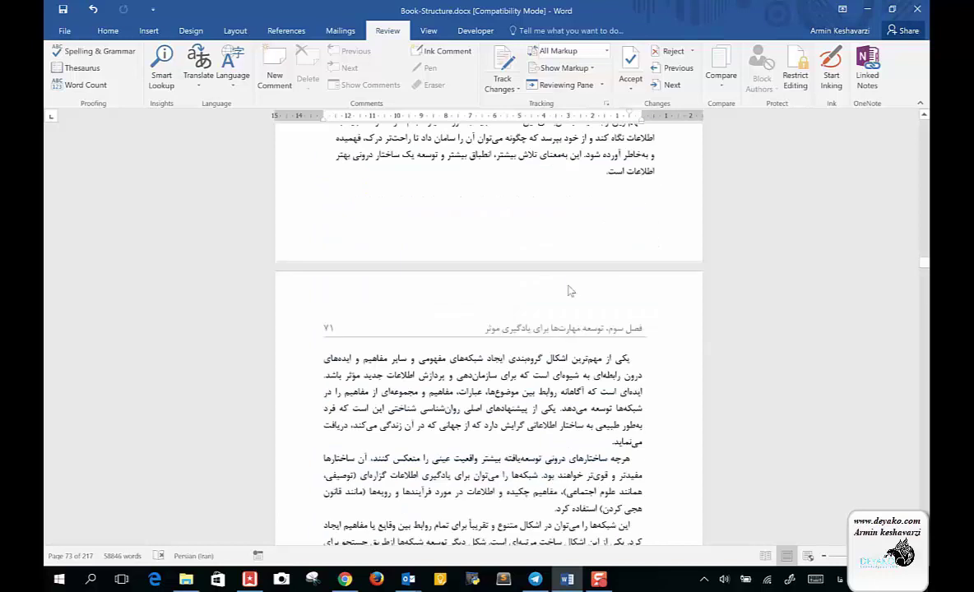
pyautogui.click(567, 404)
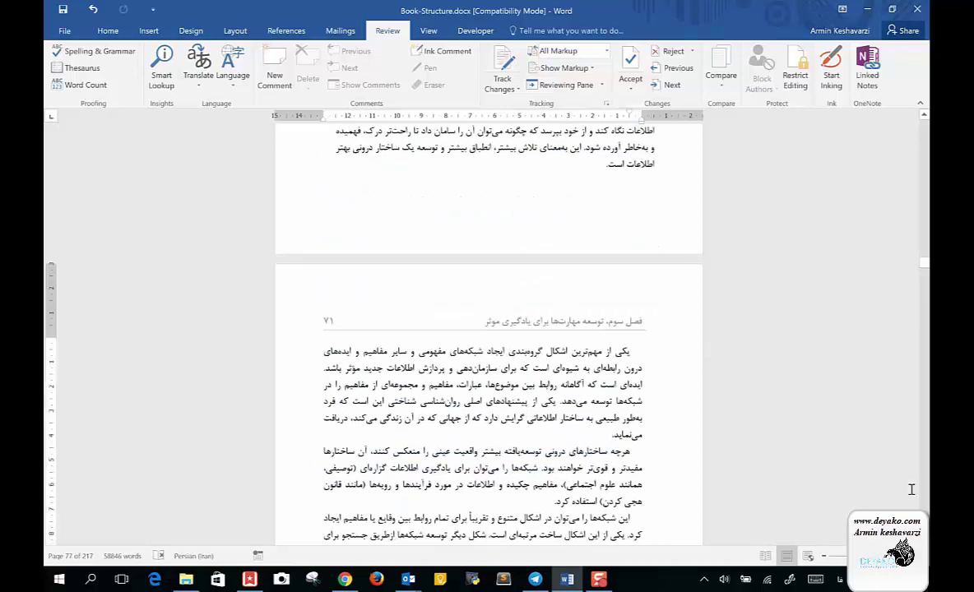